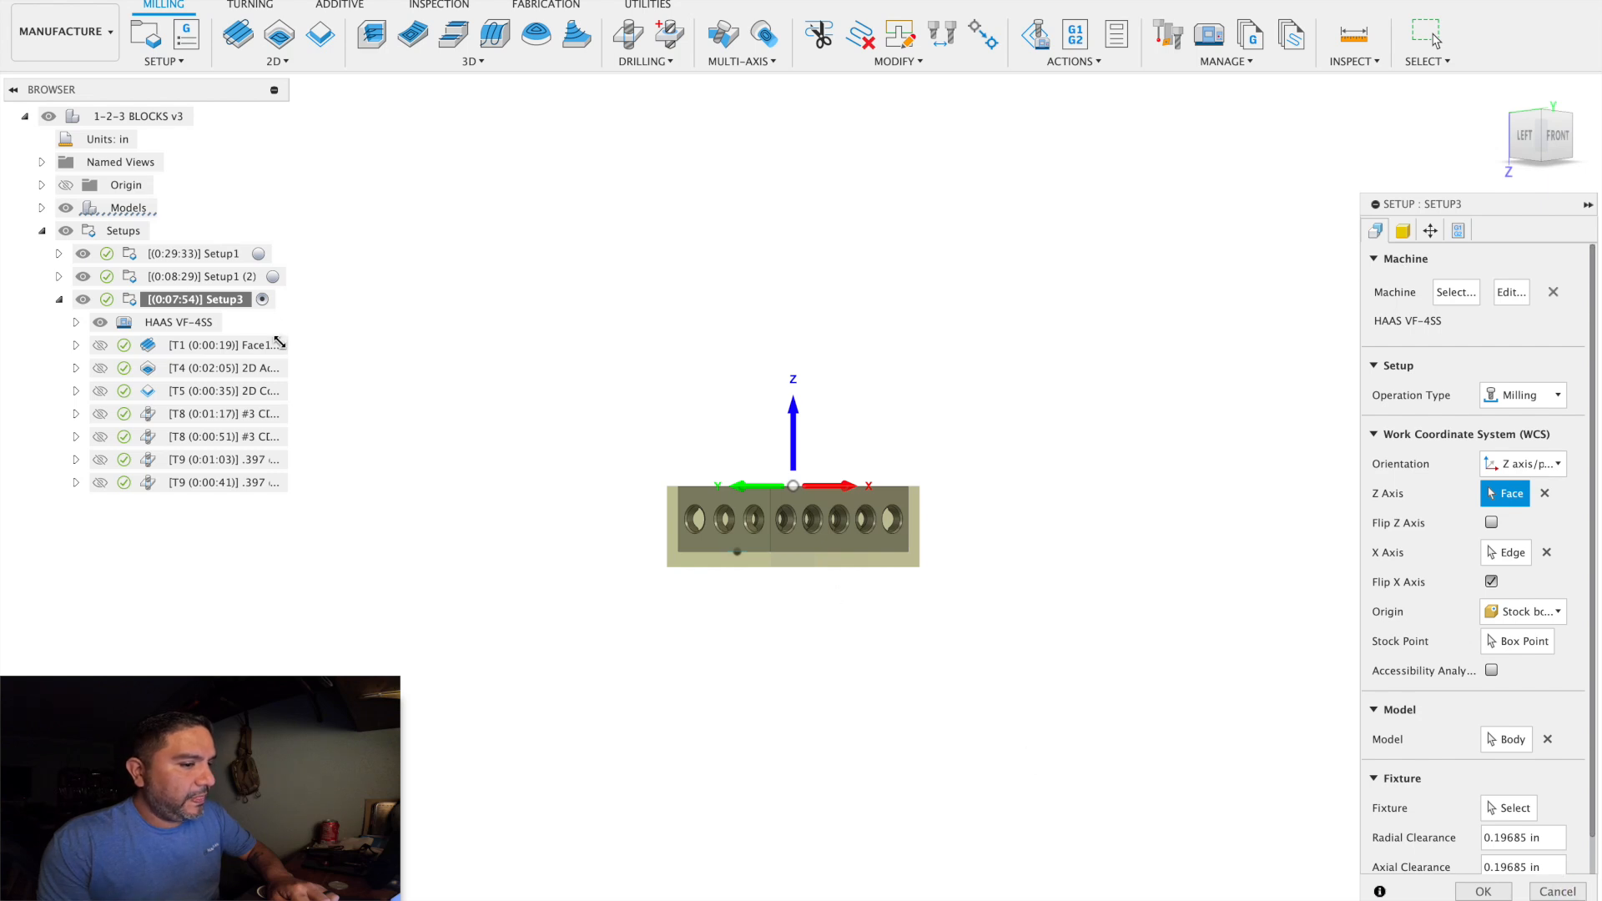
Close the Setup3 settings and examine how the block and its stock sit above the machine's rotary table.
{"action": "key", "text": "Escape"}
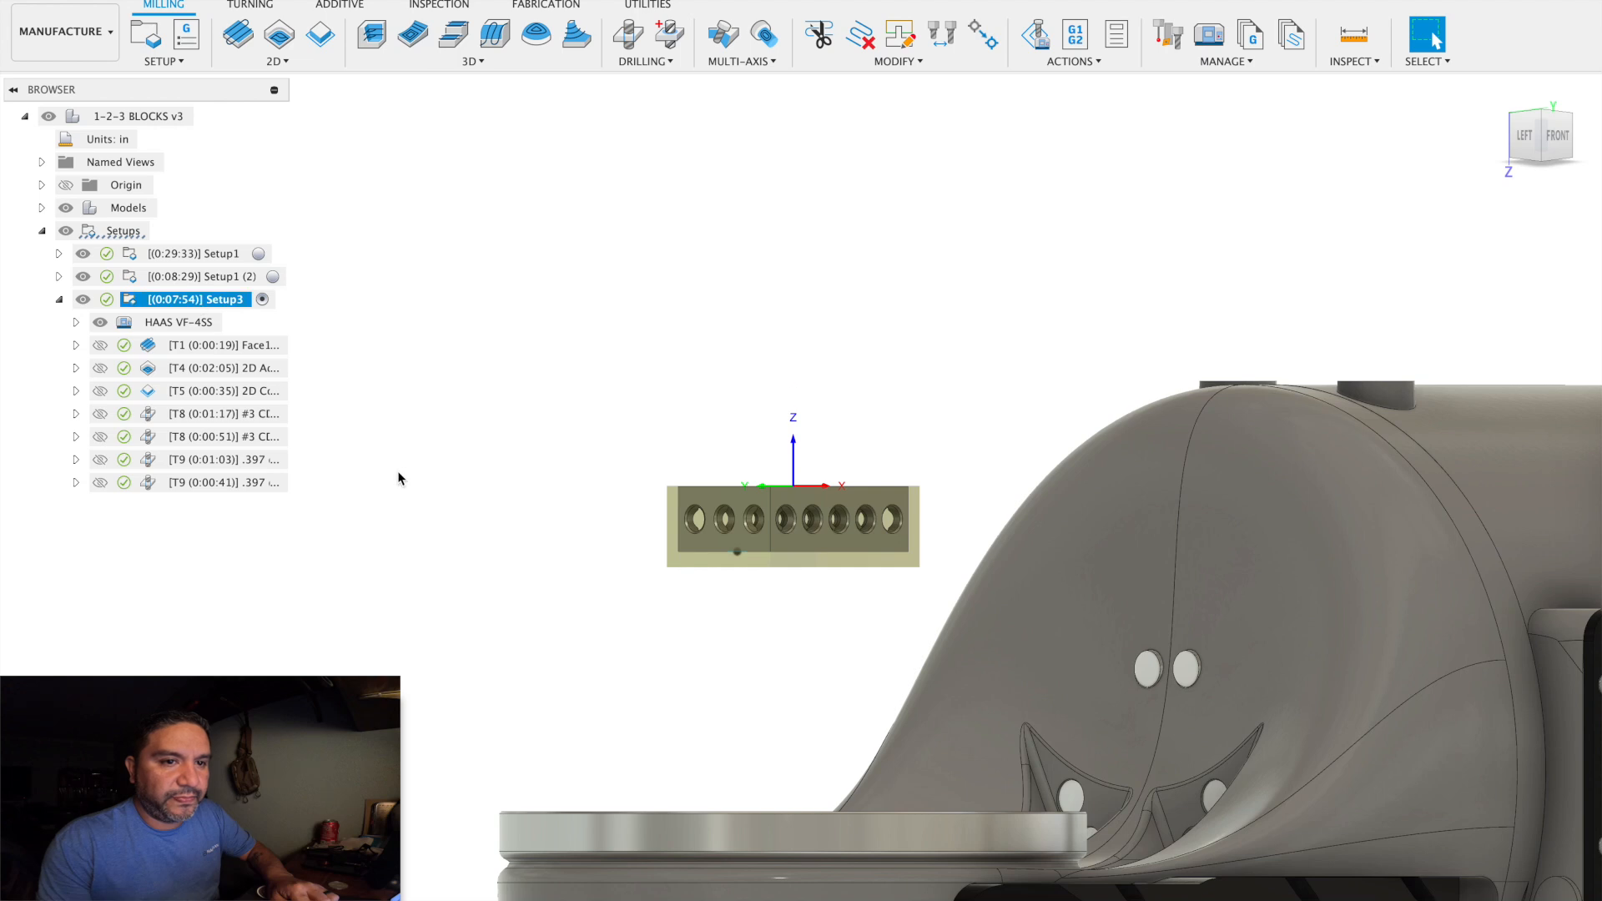
{"action": "scroll", "coordinate": [423, 437], "scroll_direction": "down", "scroll_amount": 5}
{"action": "middle_click_drag", "start_coordinate": [609, 464], "coordinate": [797, 429]}
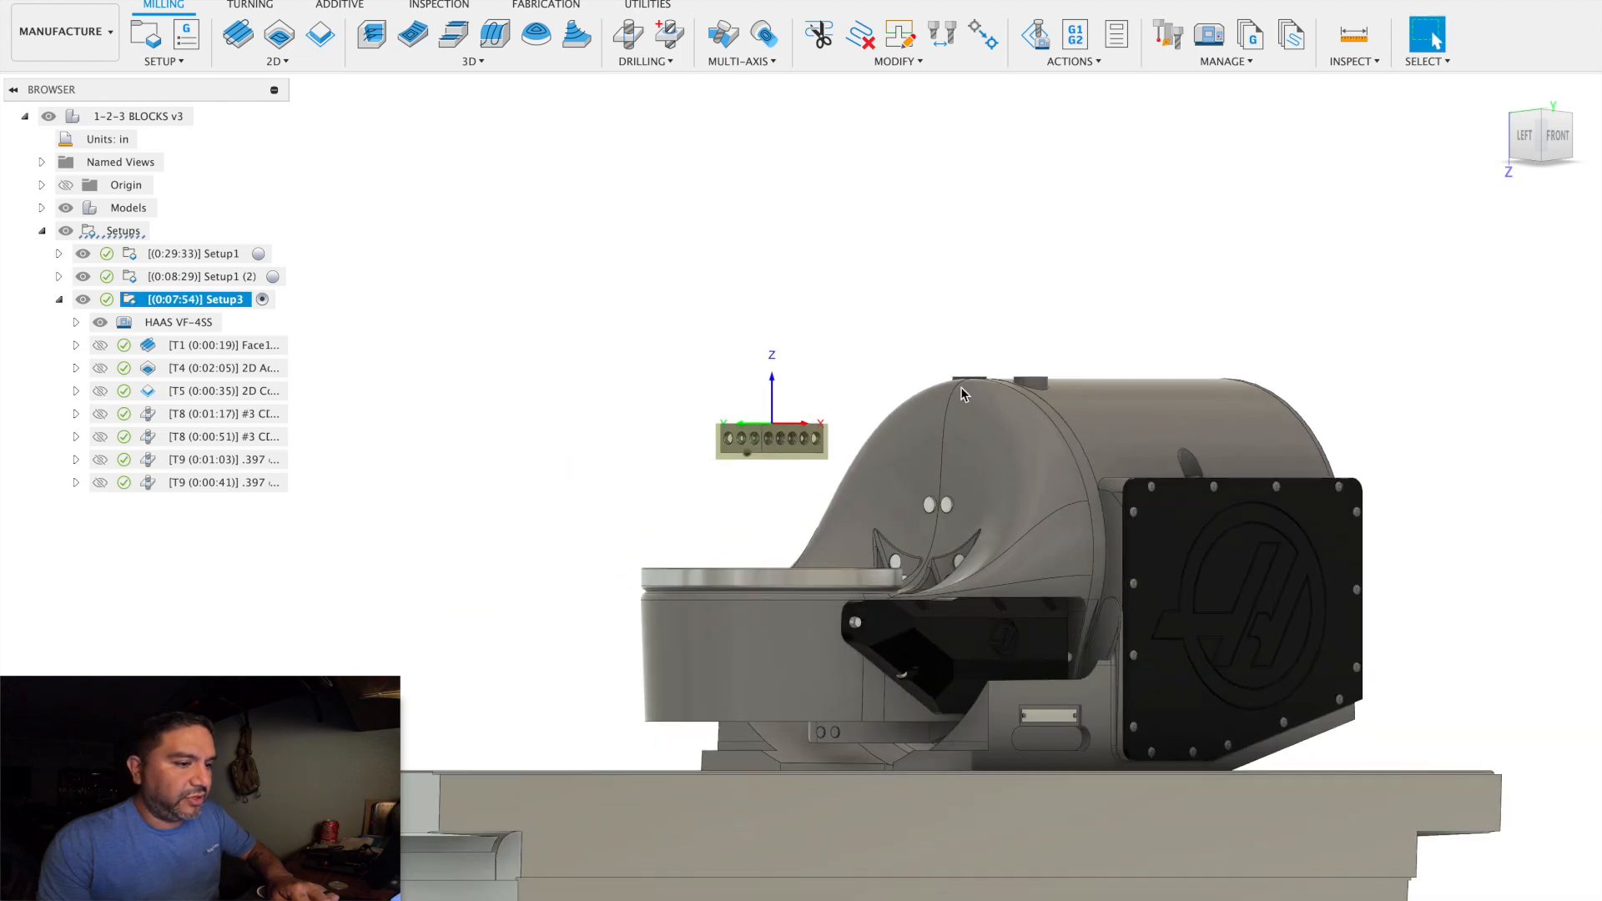
{"action": "left_click", "coordinate": [1541, 115]}
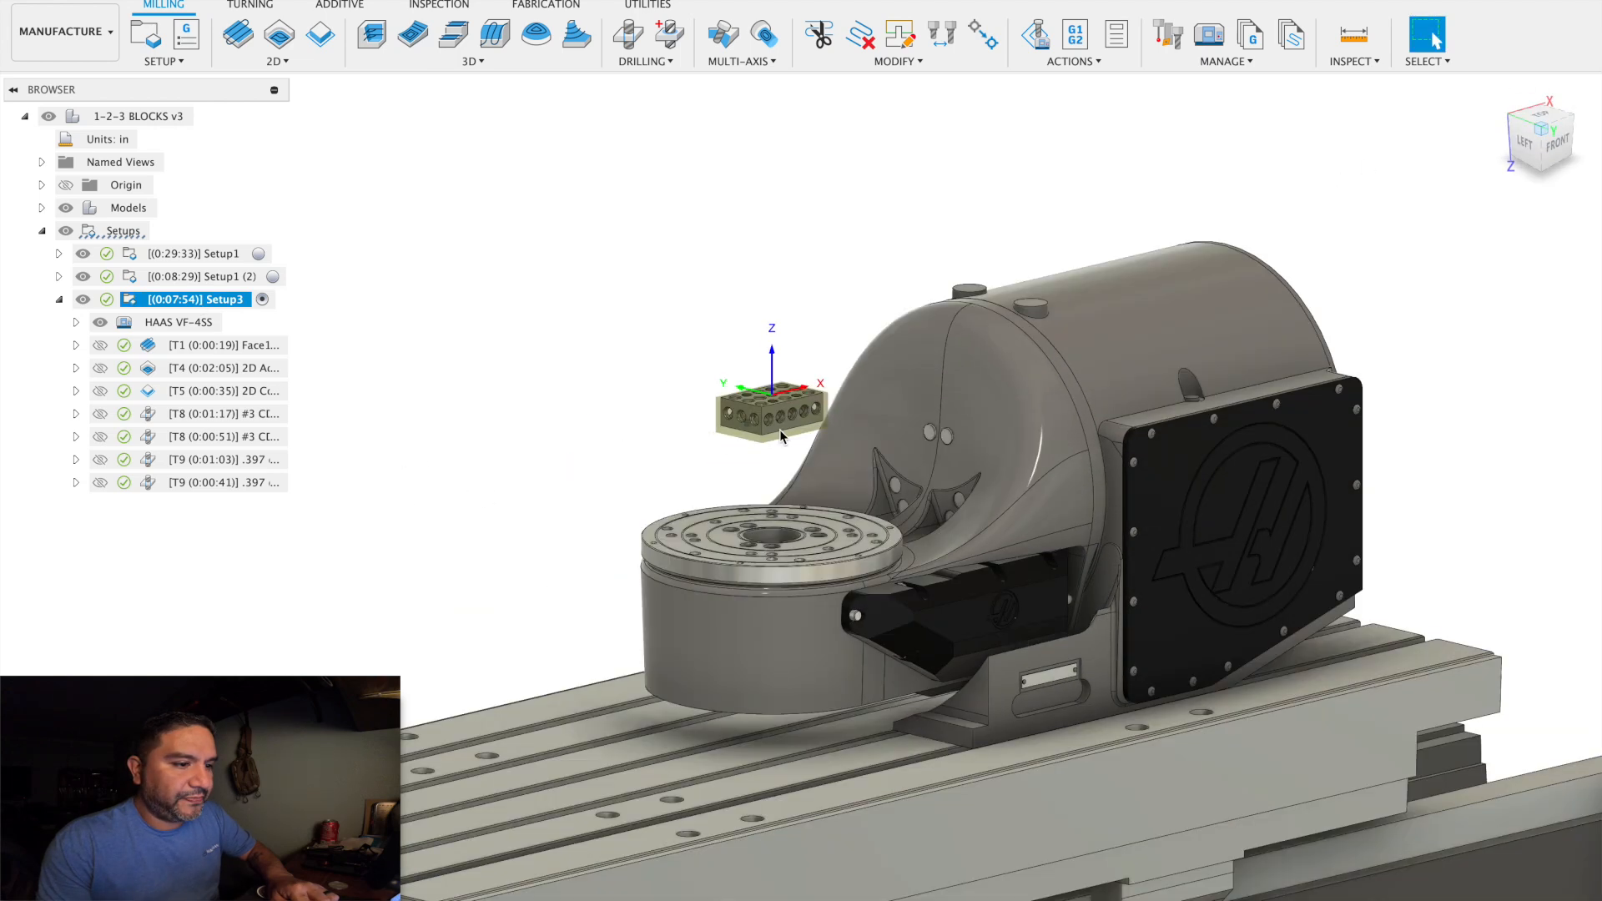
{"action": "scroll", "coordinate": [594, 517], "scroll_direction": "down", "scroll_amount": 5}
{"action": "scroll", "coordinate": [594, 517], "scroll_direction": "up", "scroll_amount": 5}
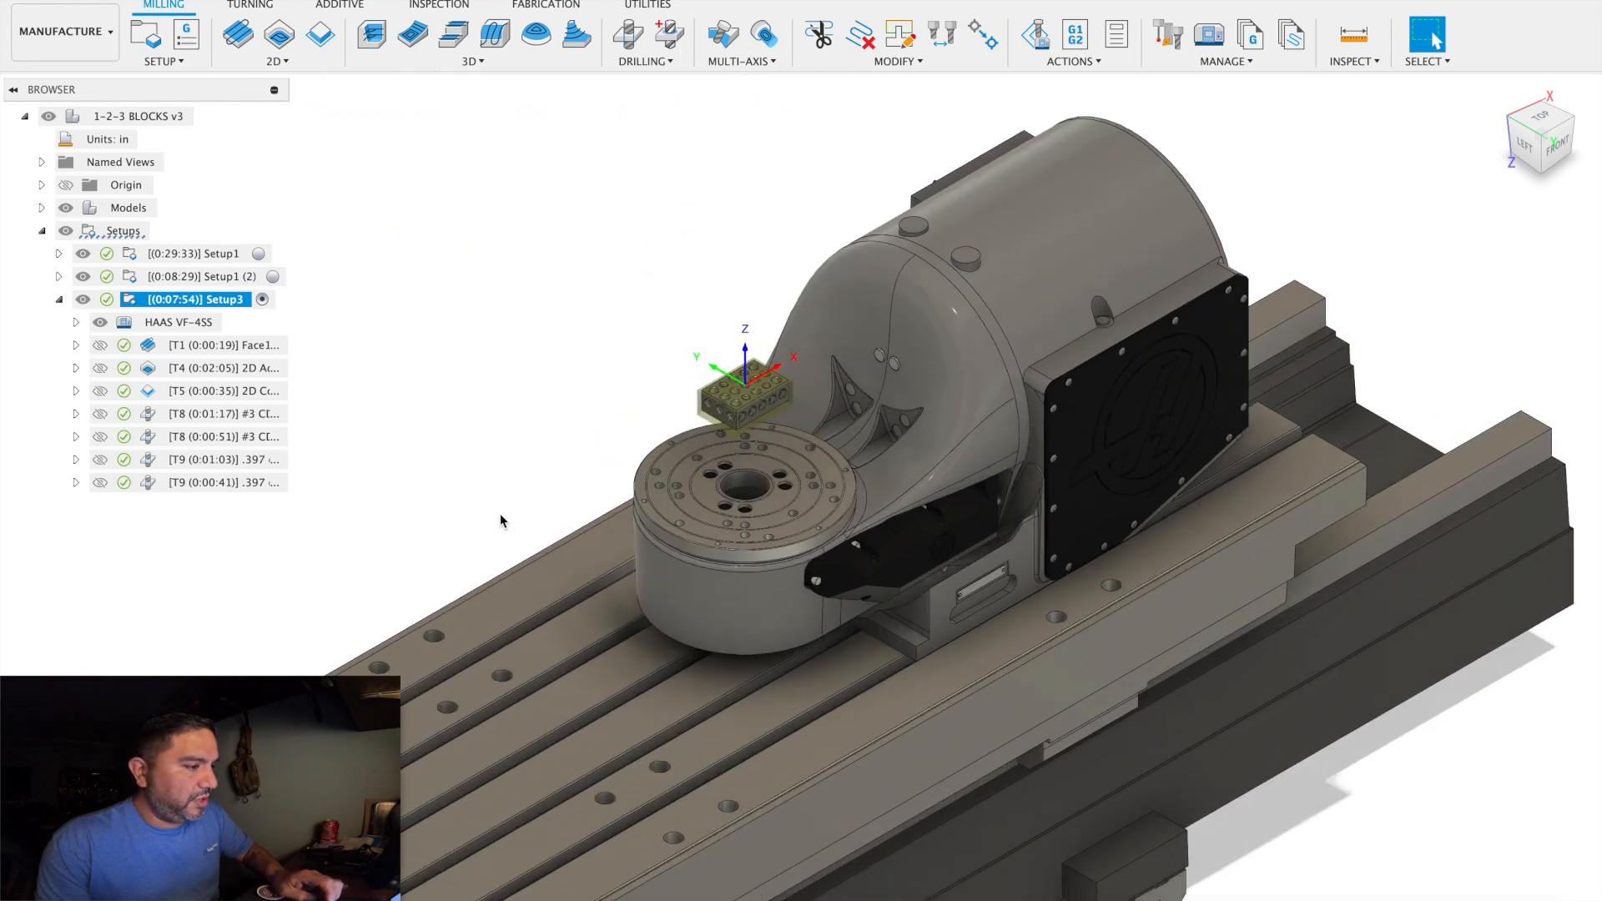
{"action": "key", "text": "s"}
{"action": "left_click", "coordinate": [500, 457]}
{"action": "scroll", "coordinate": [503, 488], "scroll_direction": "down", "scroll_amount": 1}
{"action": "middle_click_drag", "start_coordinate": [581, 531], "coordinate": [664, 575]}
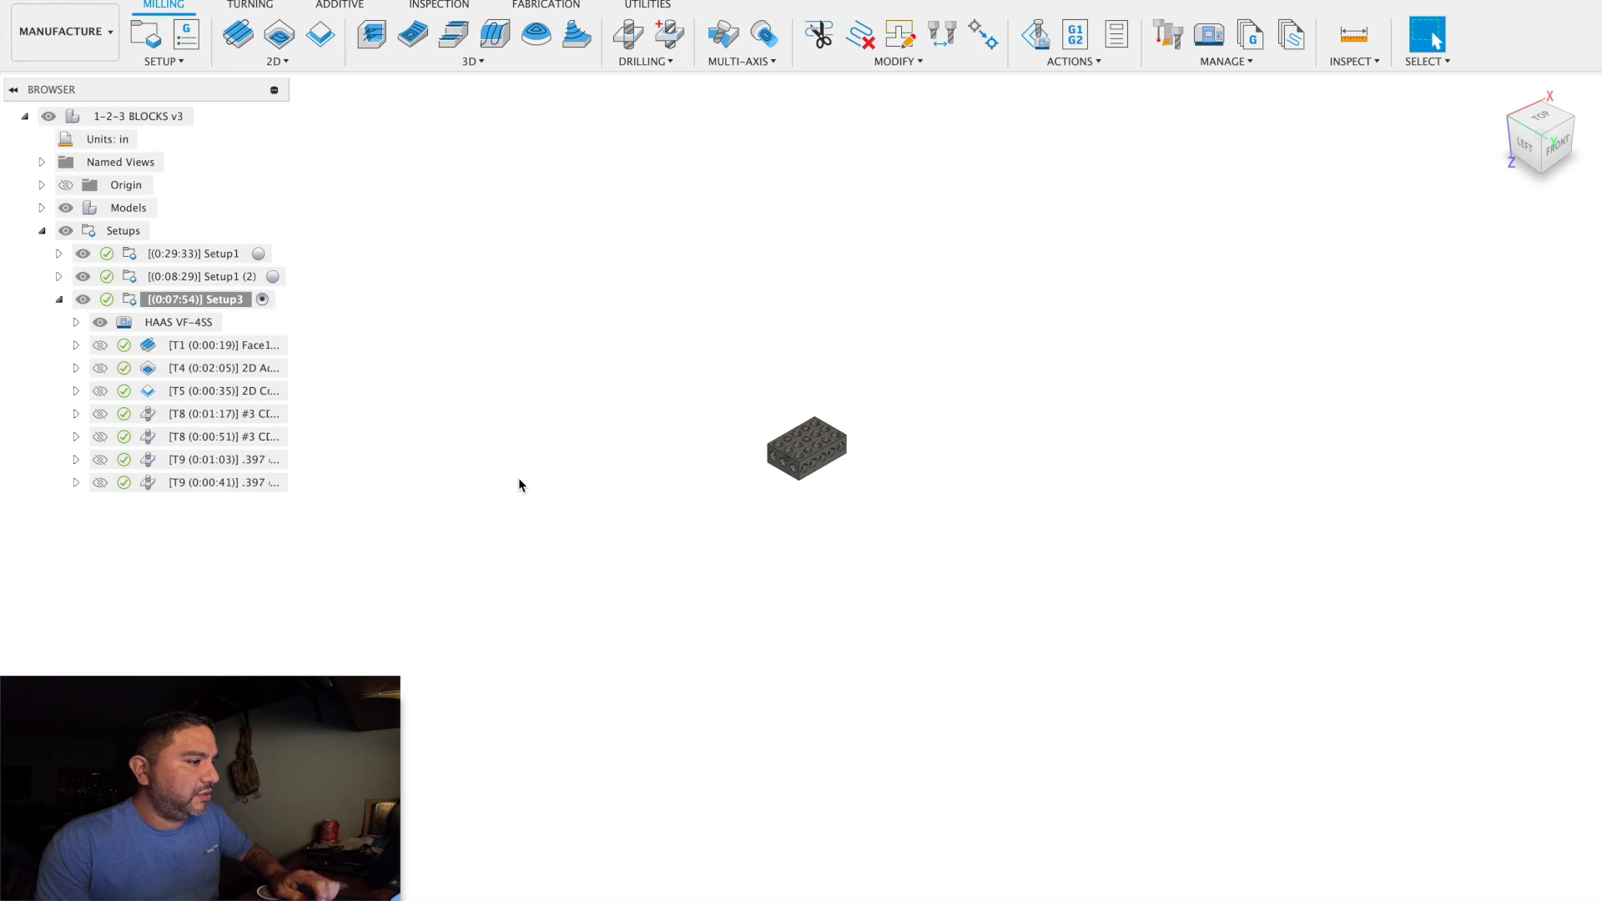
Open Setup3 for editing and look at the machines available in the document's machine library.
{"action": "right_click", "coordinate": [200, 307]}
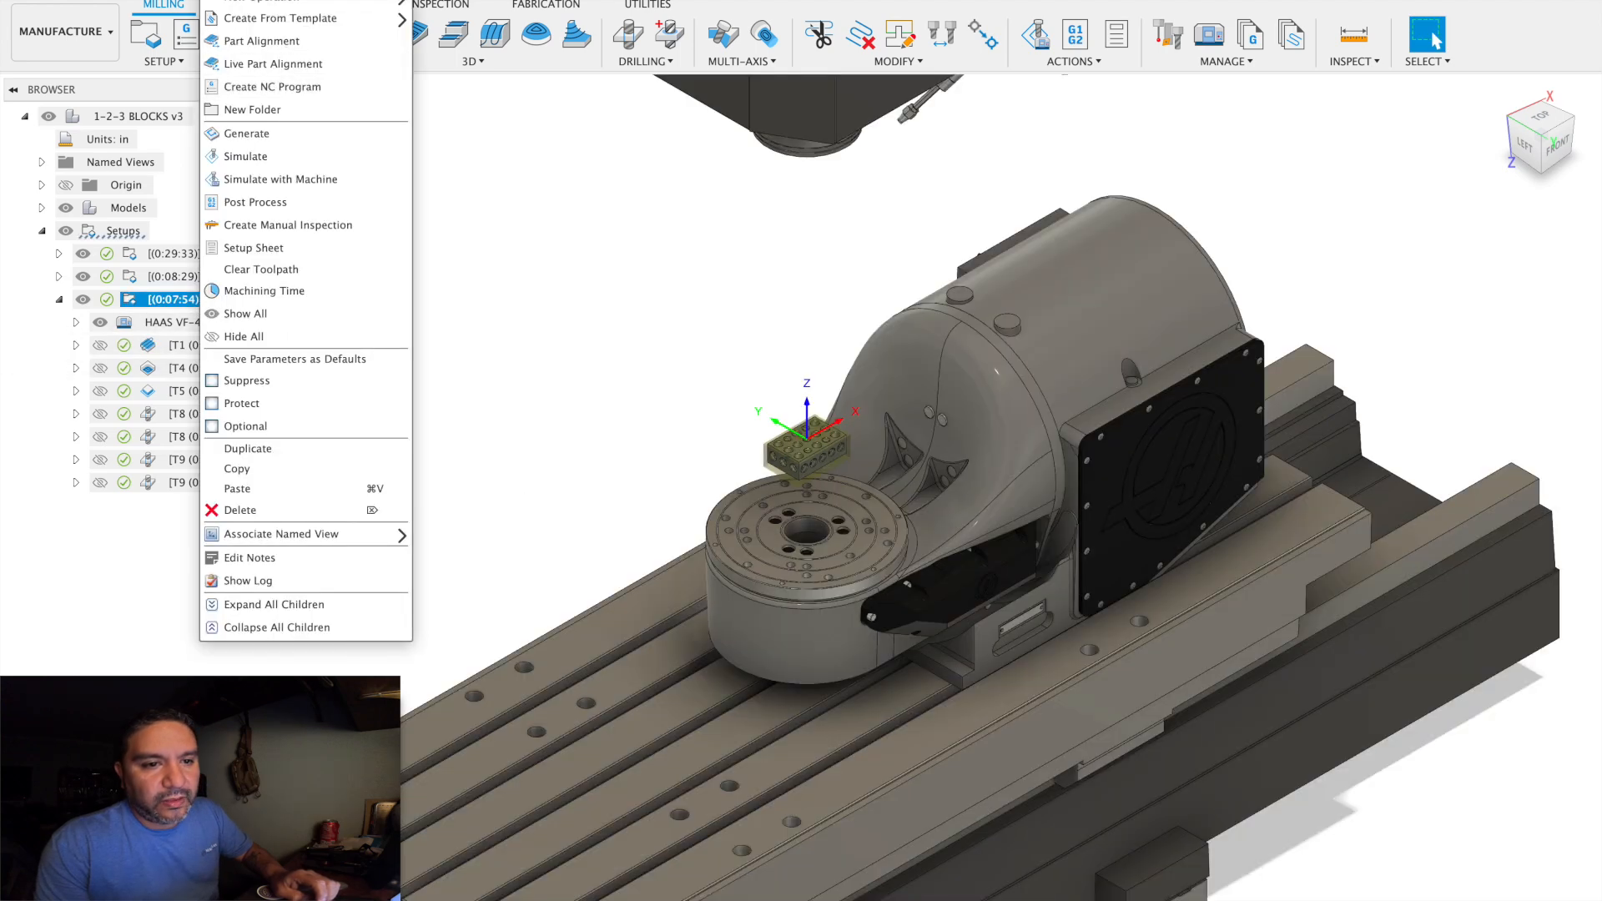
{"action": "left_click", "coordinate": [338, 1]}
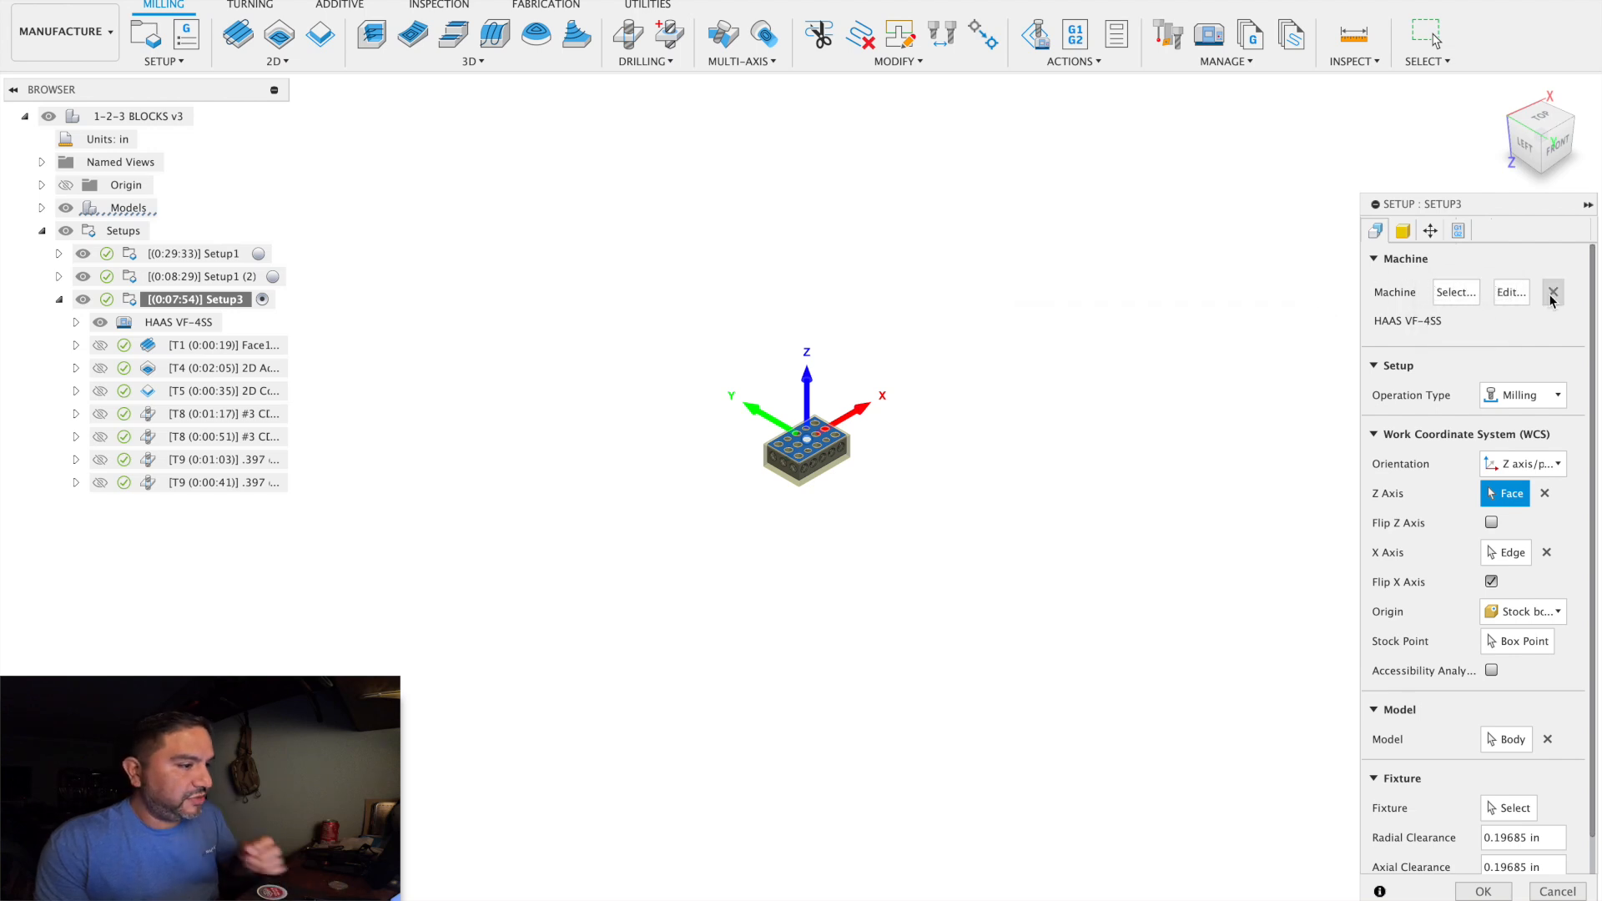
{"action": "left_click", "coordinate": [1454, 293]}
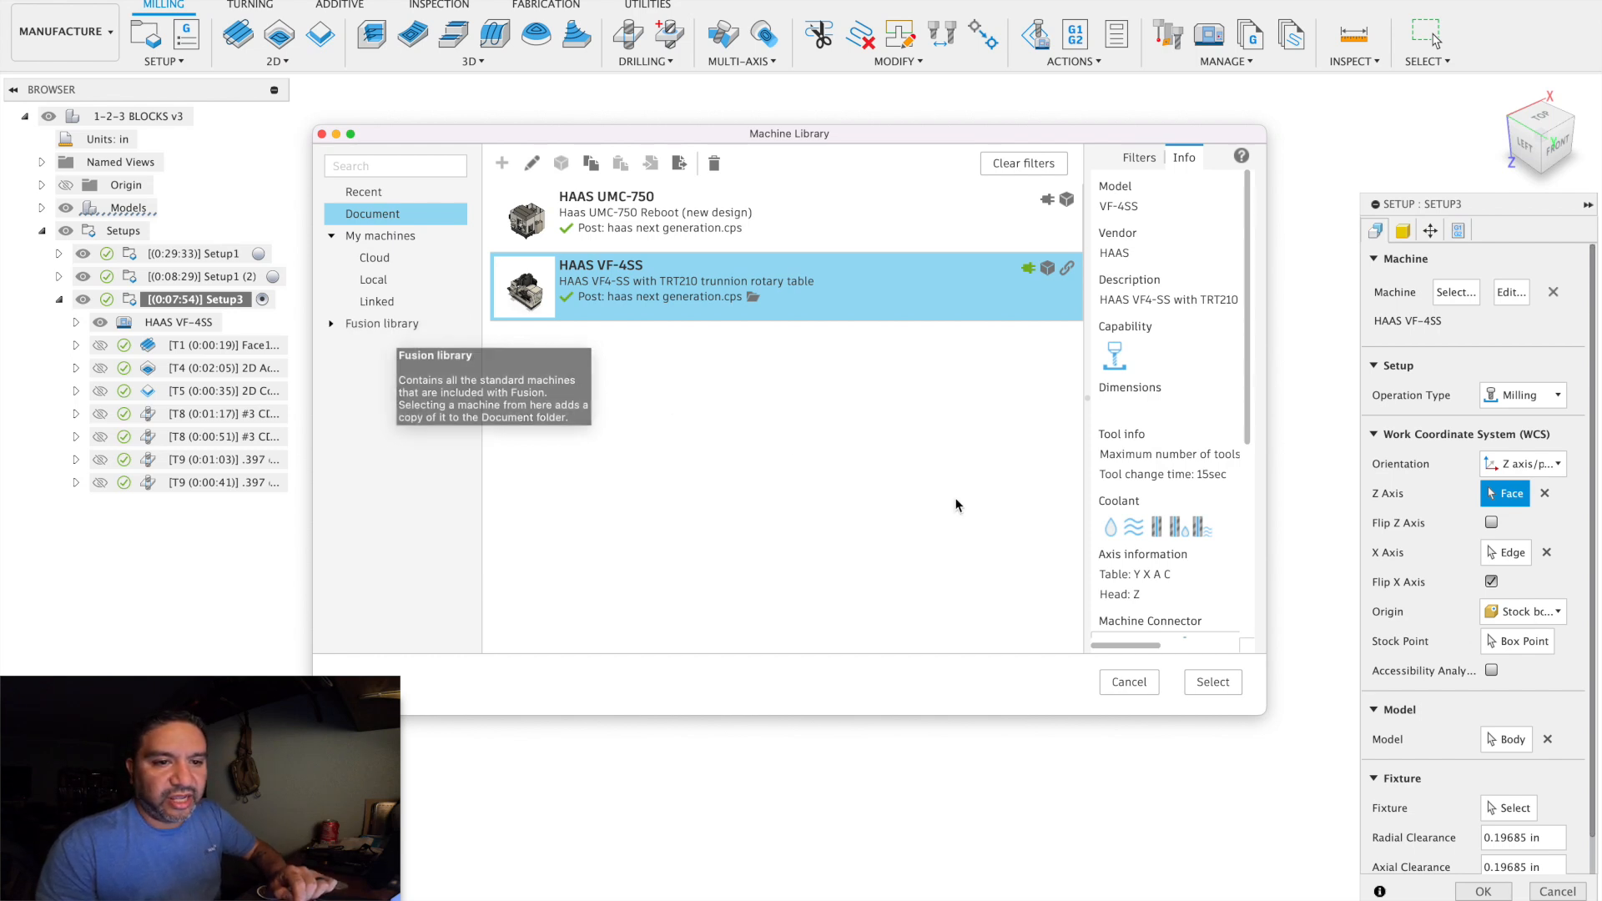
{"action": "left_click", "coordinate": [1136, 690]}
Inspect the A axis orientation and travel range in the HAAS VF-4SS kinematics, leaving the machine unmodified.
{"action": "left_click", "coordinate": [1508, 293]}
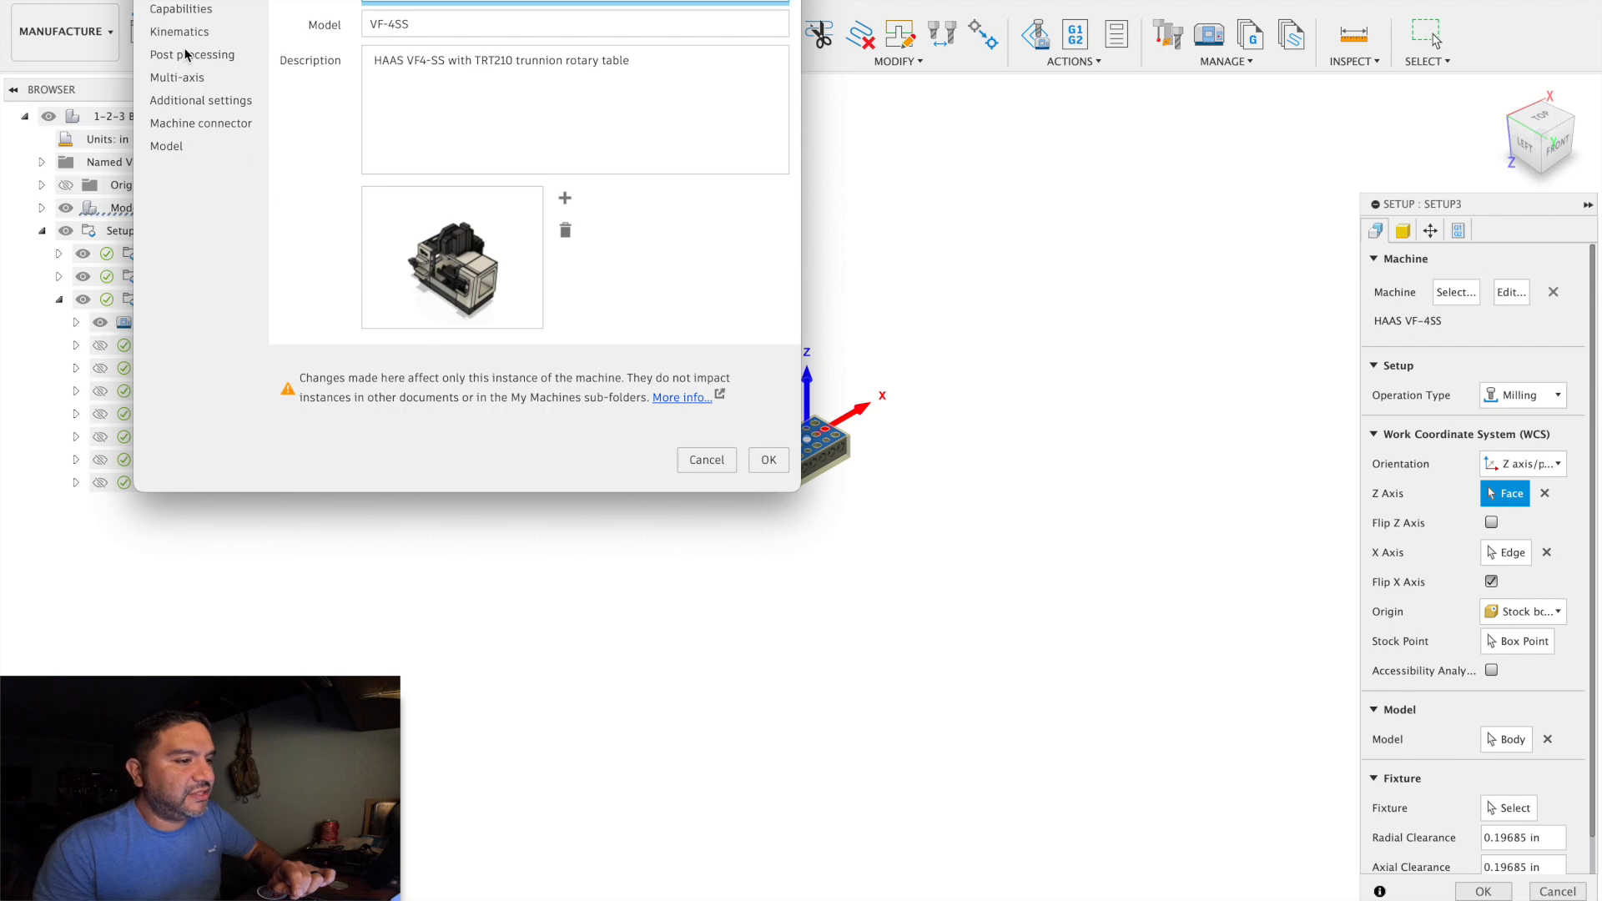
{"action": "left_click", "coordinate": [180, 33]}
{"action": "left_click", "coordinate": [348, 144]}
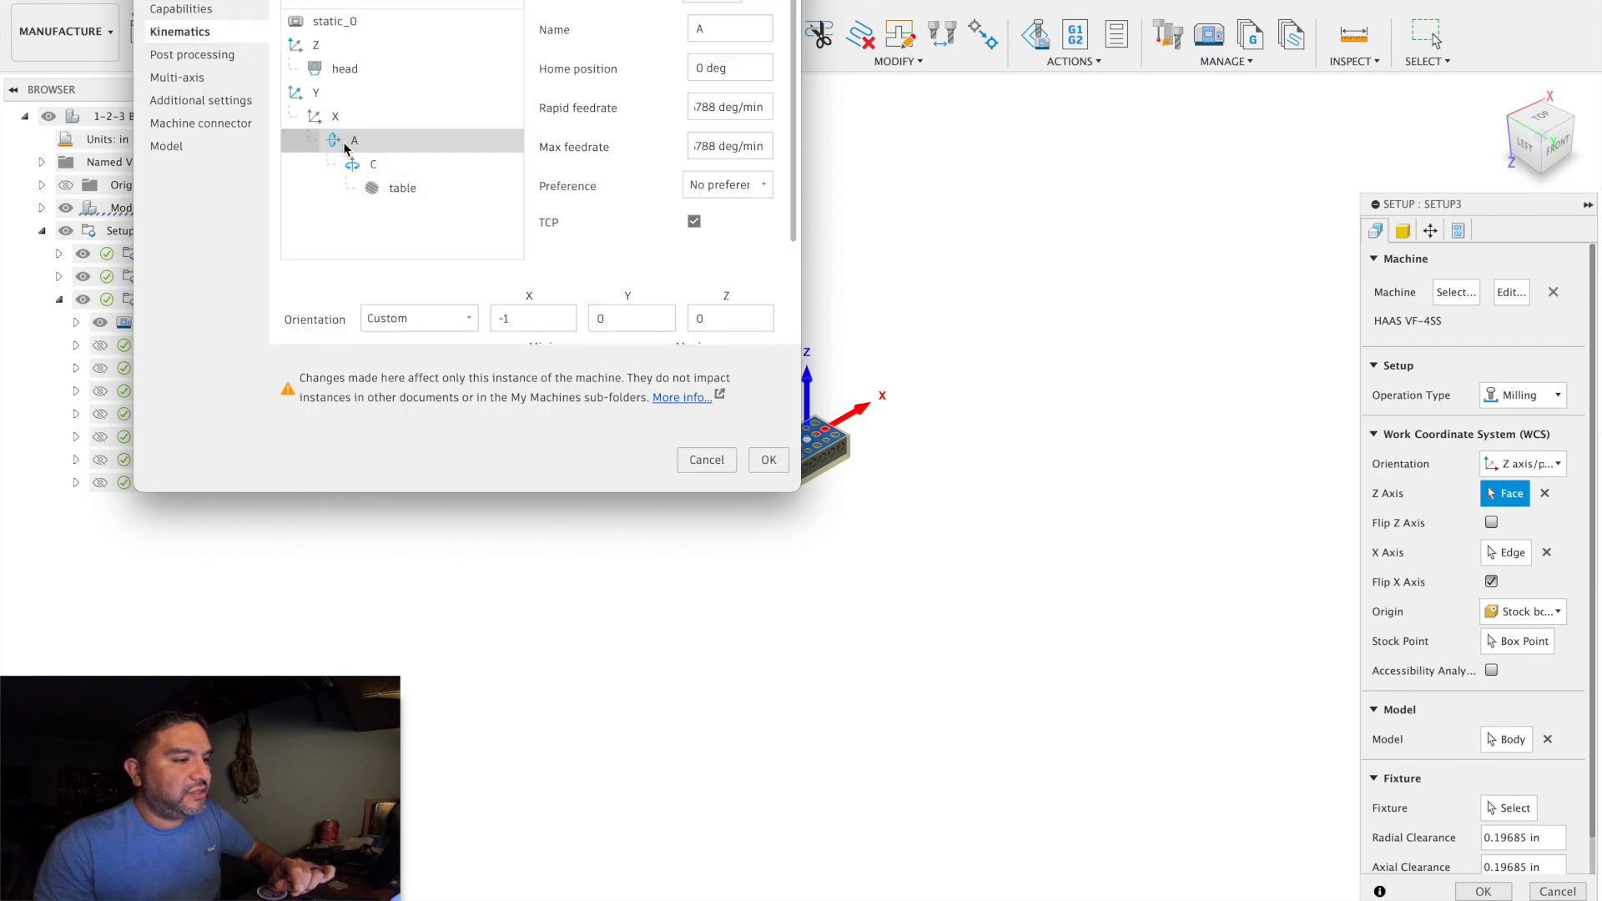
{"action": "scroll", "coordinate": [558, 234], "scroll_direction": "down", "scroll_amount": 3}
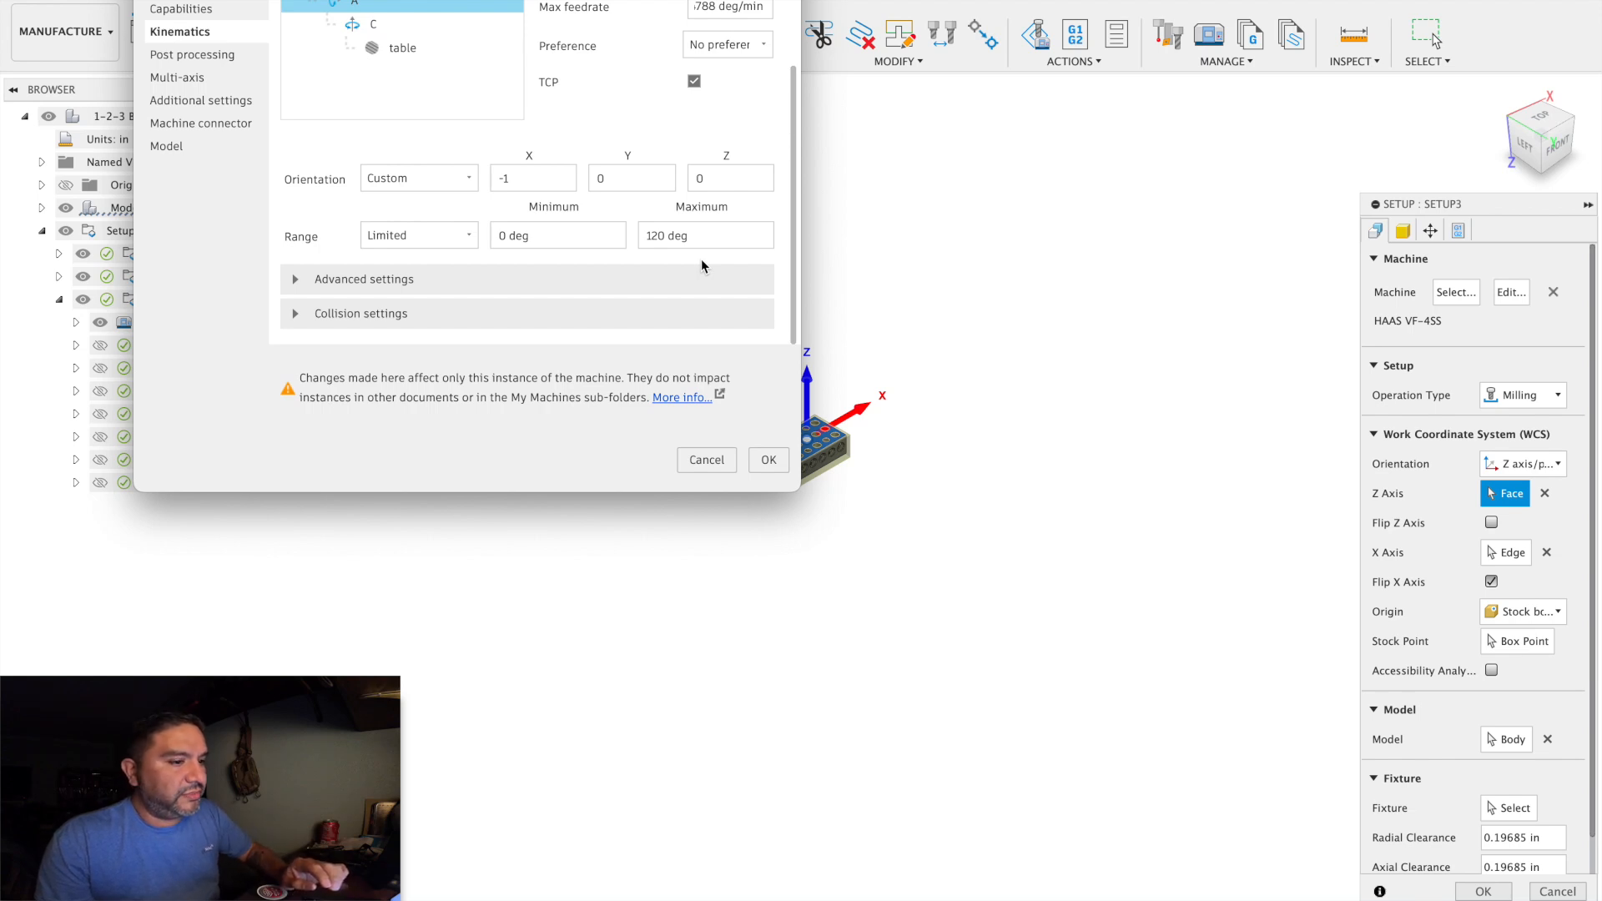
{"action": "left_click", "coordinate": [706, 459]}
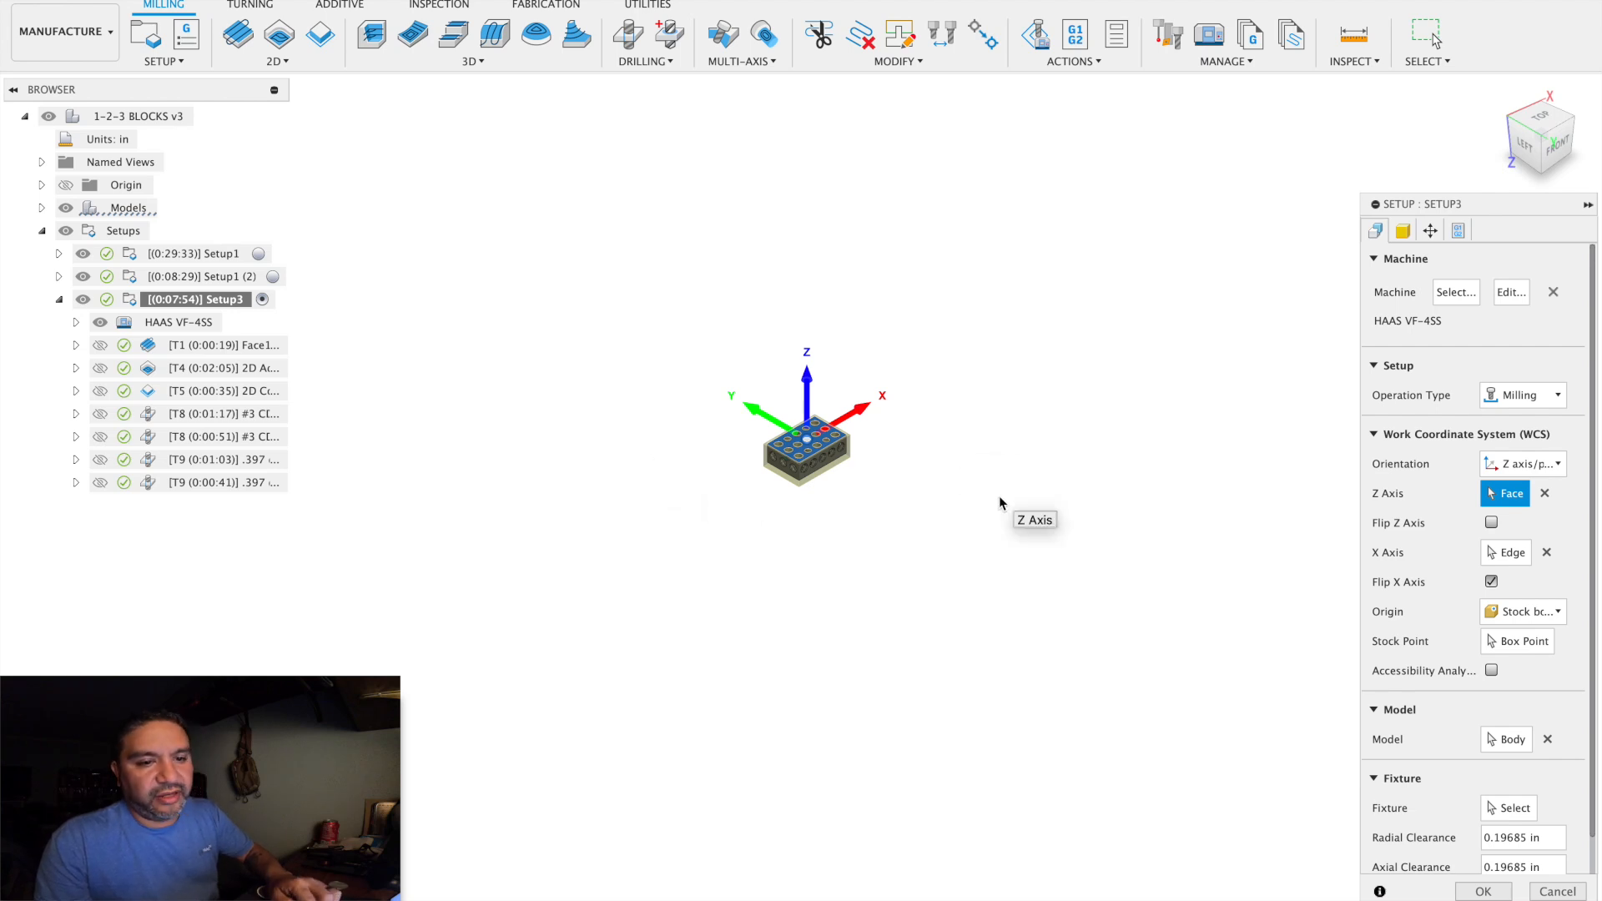
Bring up Setup3's part position settings and examine the block's placement relative to the rotary table.
{"action": "scroll", "coordinate": [834, 517], "scroll_direction": "up", "scroll_amount": 5}
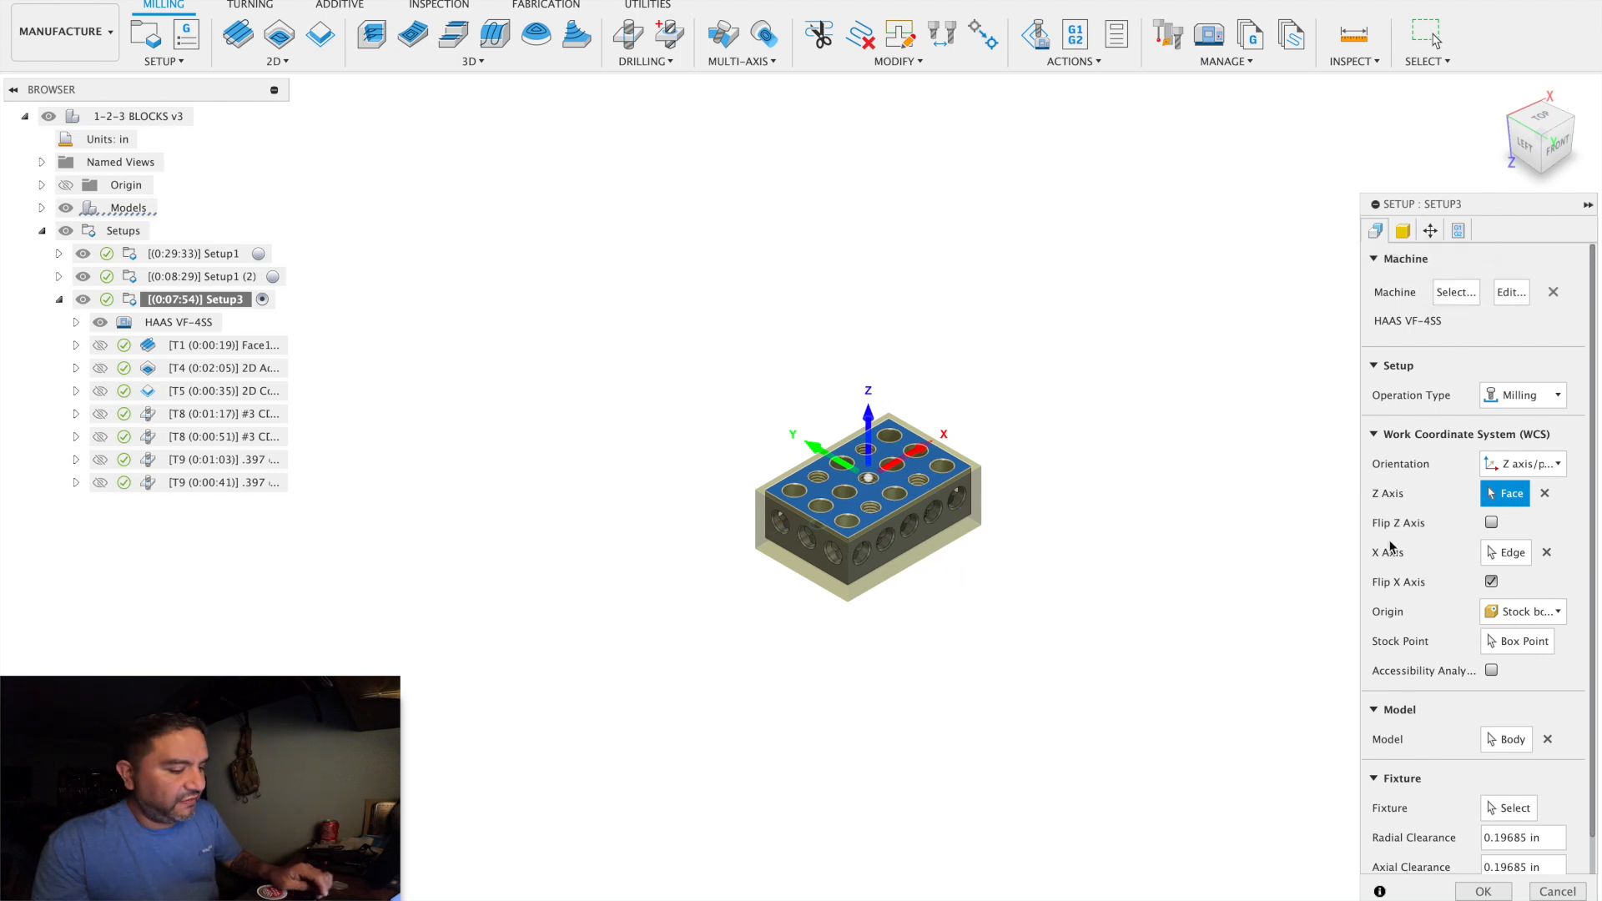
{"action": "left_click", "coordinate": [1430, 230]}
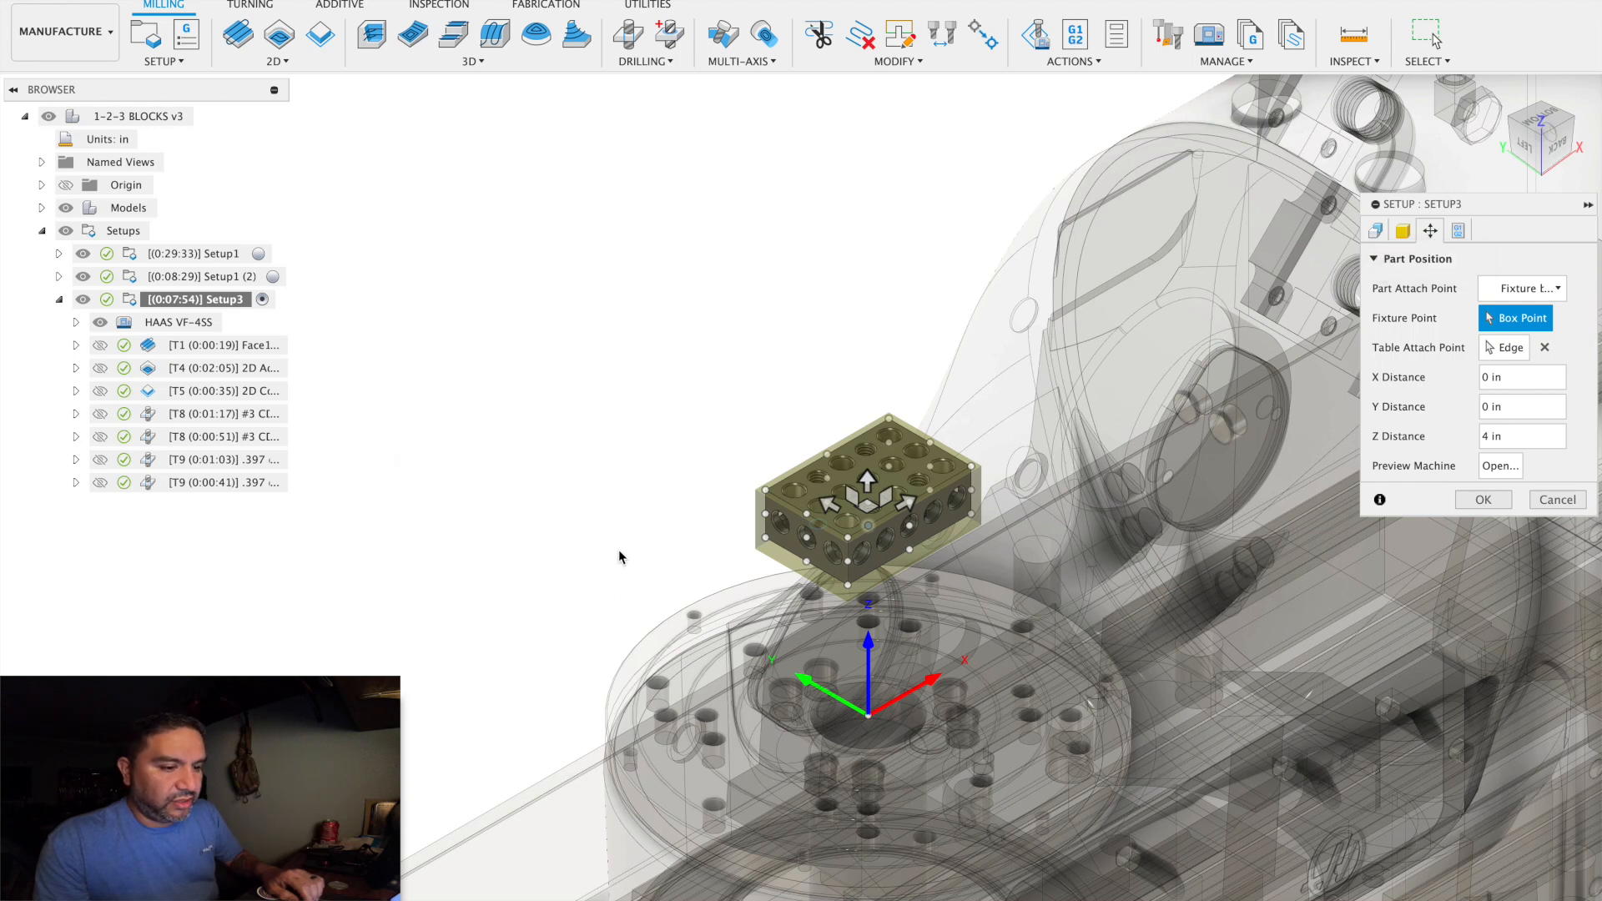
{"action": "mouse_move", "coordinate": [622, 563]}
{"action": "middle_mouse_down", "text": "shift"}
{"action": "mouse_move", "coordinate": [629, 574]}
{"action": "mouse_move", "coordinate": [685, 529]}
{"action": "mouse_move", "coordinate": [632, 544]}
{"action": "middle_mouse_up", "text": "shift"}
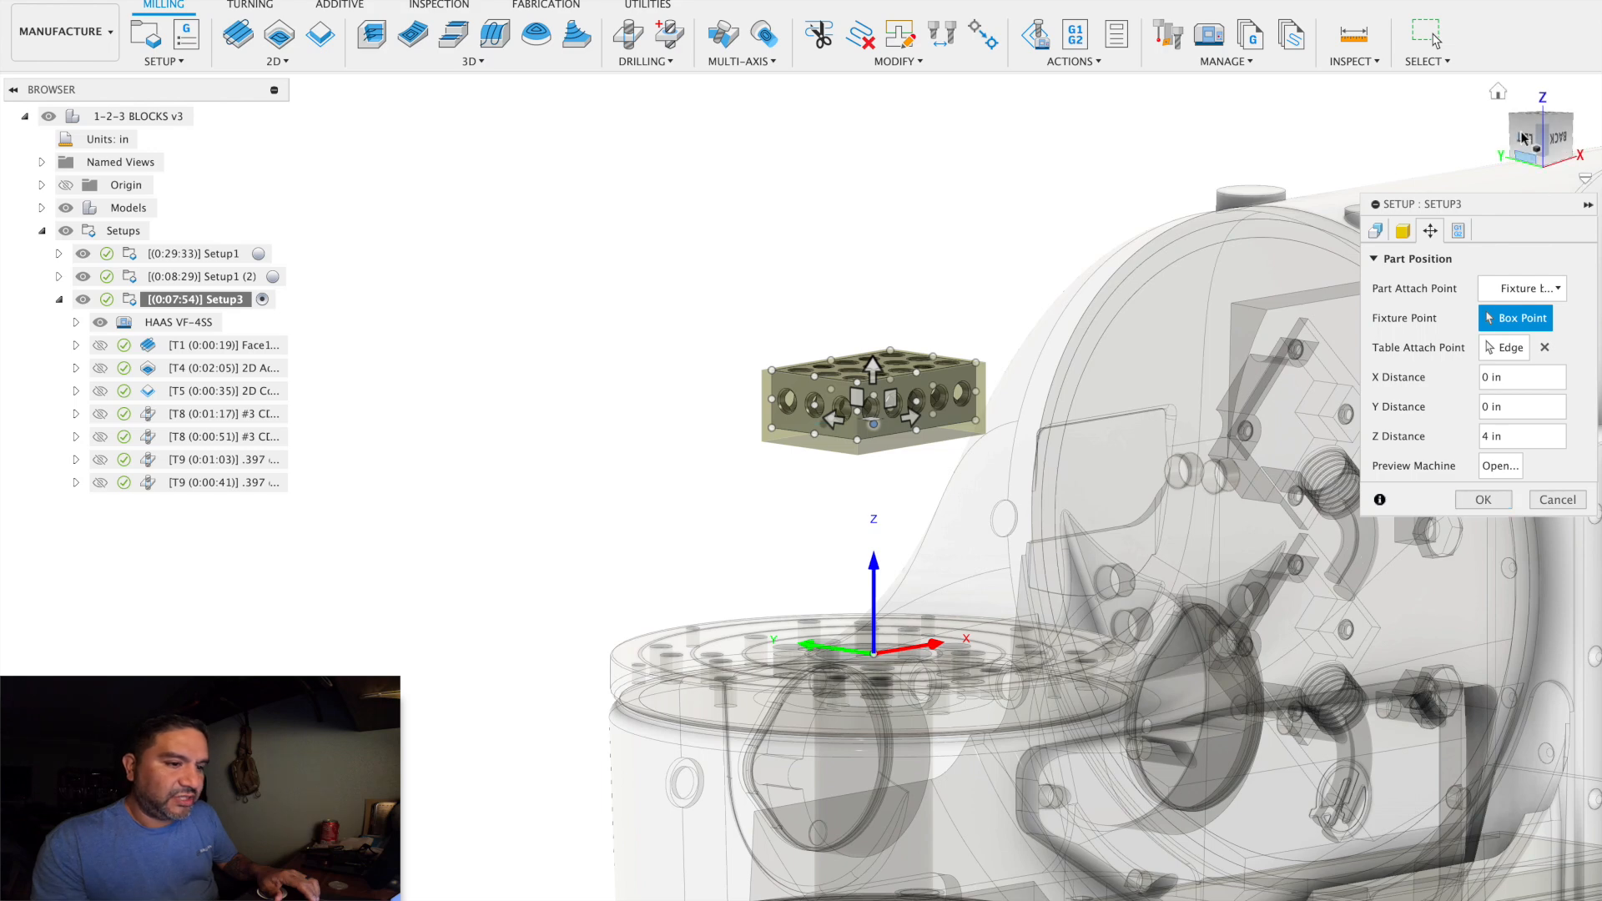
{"action": "mouse_move", "coordinate": [1545, 135]}
{"action": "left_mouse_down"}
{"action": "mouse_move", "coordinate": [1560, 157]}
{"action": "mouse_move", "coordinate": [1446, 221]}
{"action": "mouse_move", "coordinate": [1488, 186]}
{"action": "mouse_move", "coordinate": [1484, 163]}
{"action": "mouse_move", "coordinate": [1545, 159]}
{"action": "left_mouse_up"}
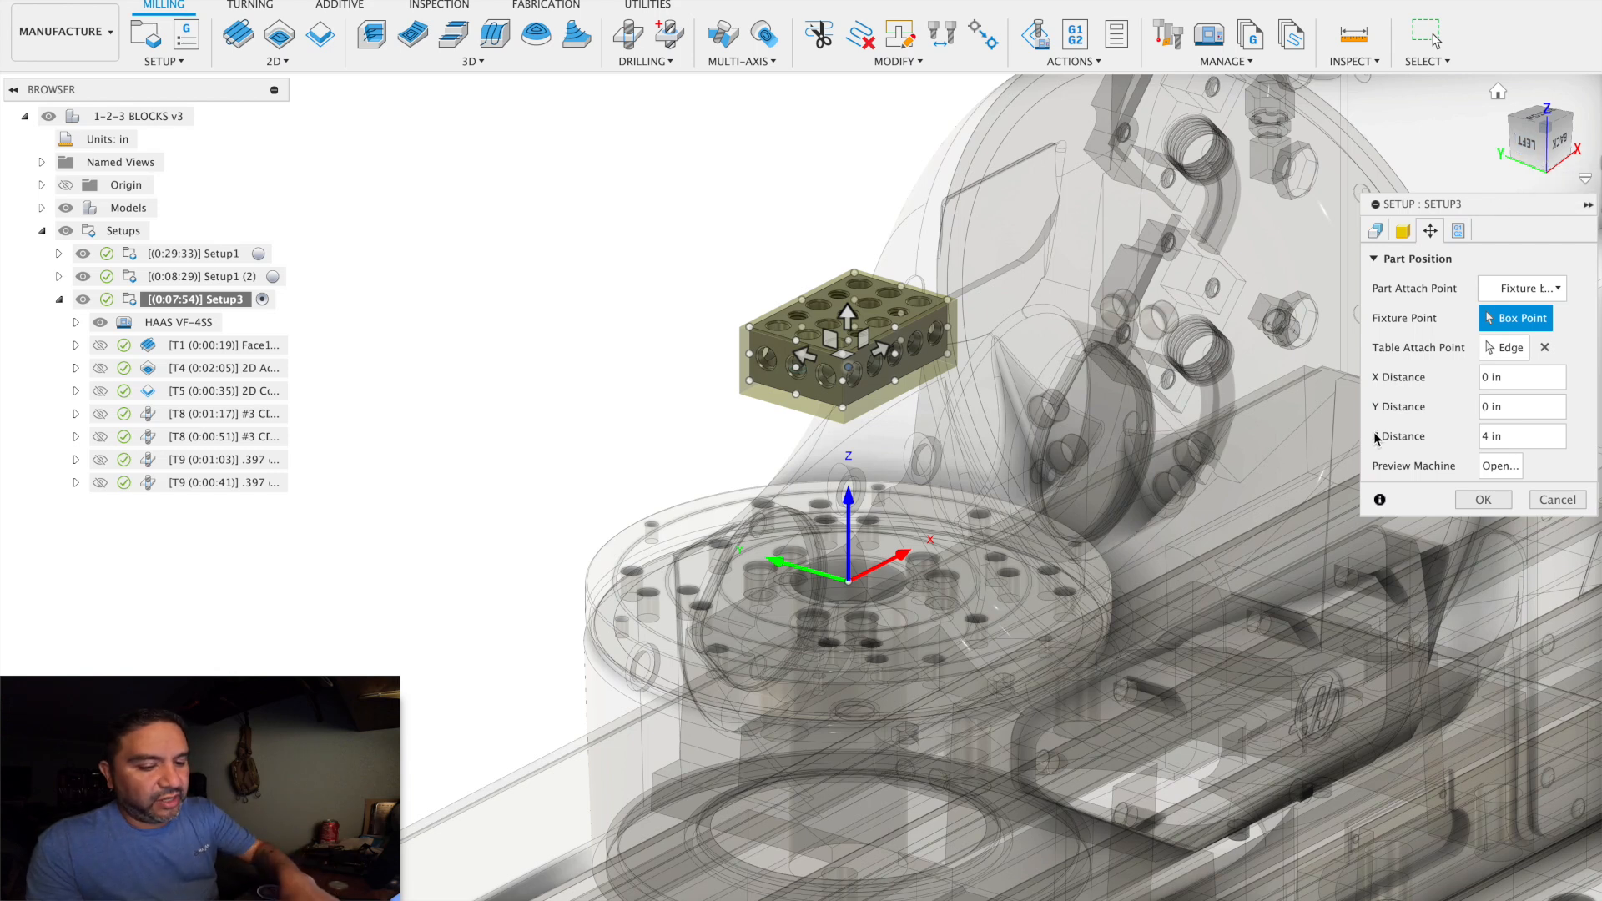
Try a part position Z distance of 0 in and set it back to 4 in.
{"action": "left_click", "coordinate": [1523, 437]}
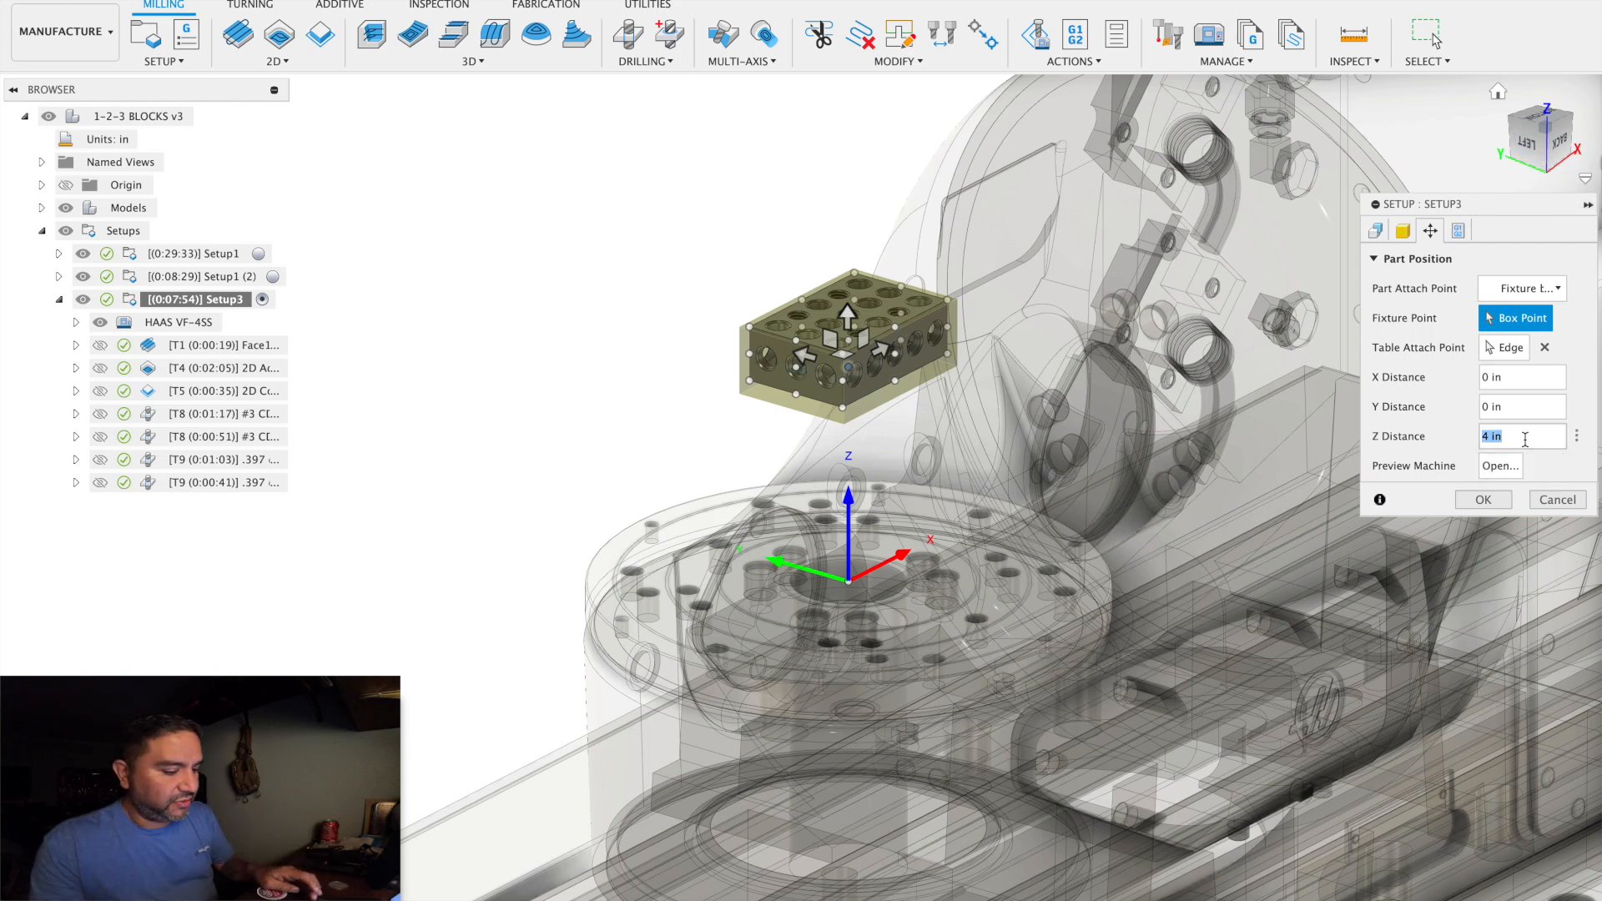
{"action": "type", "text": "0"}
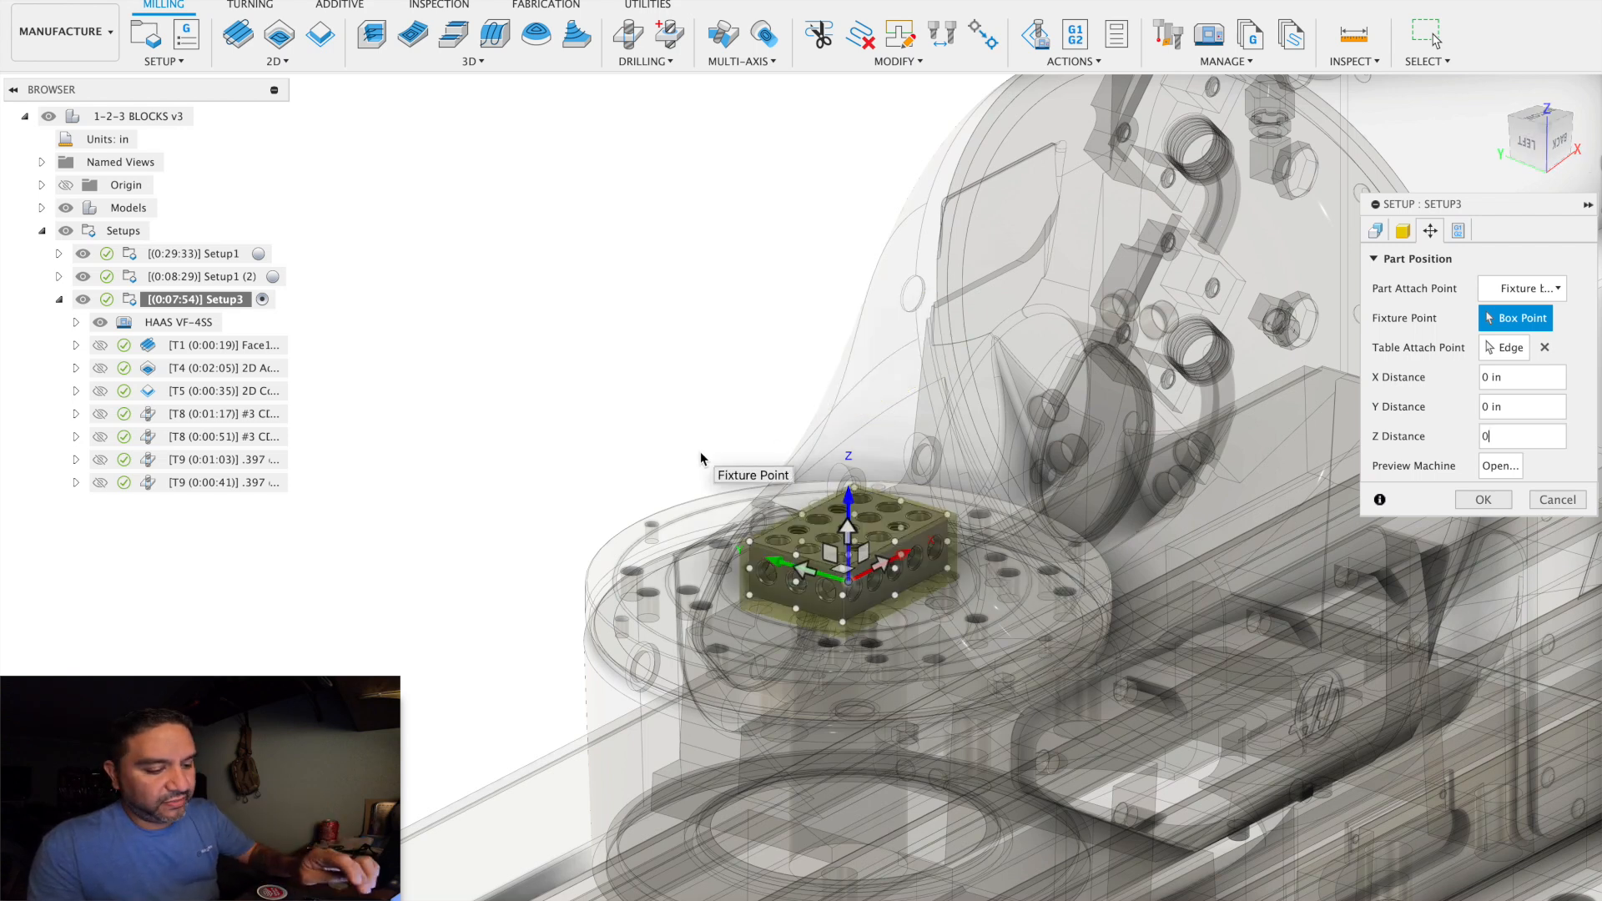
{"action": "double_click", "coordinate": [1517, 443]}
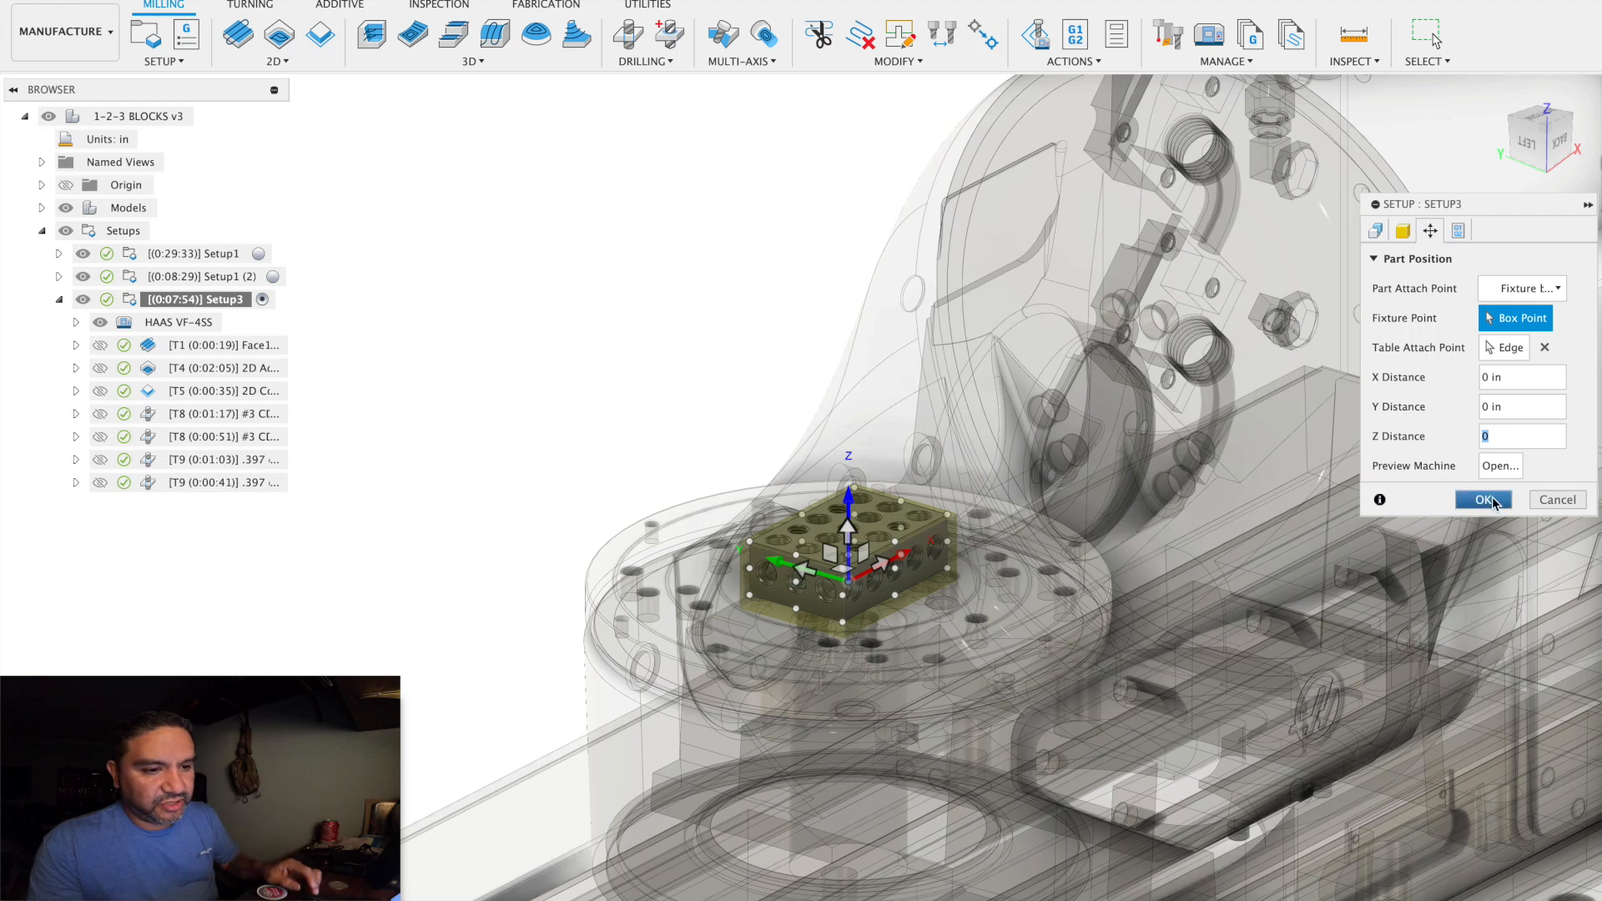
{"action": "type", "text": "4"}
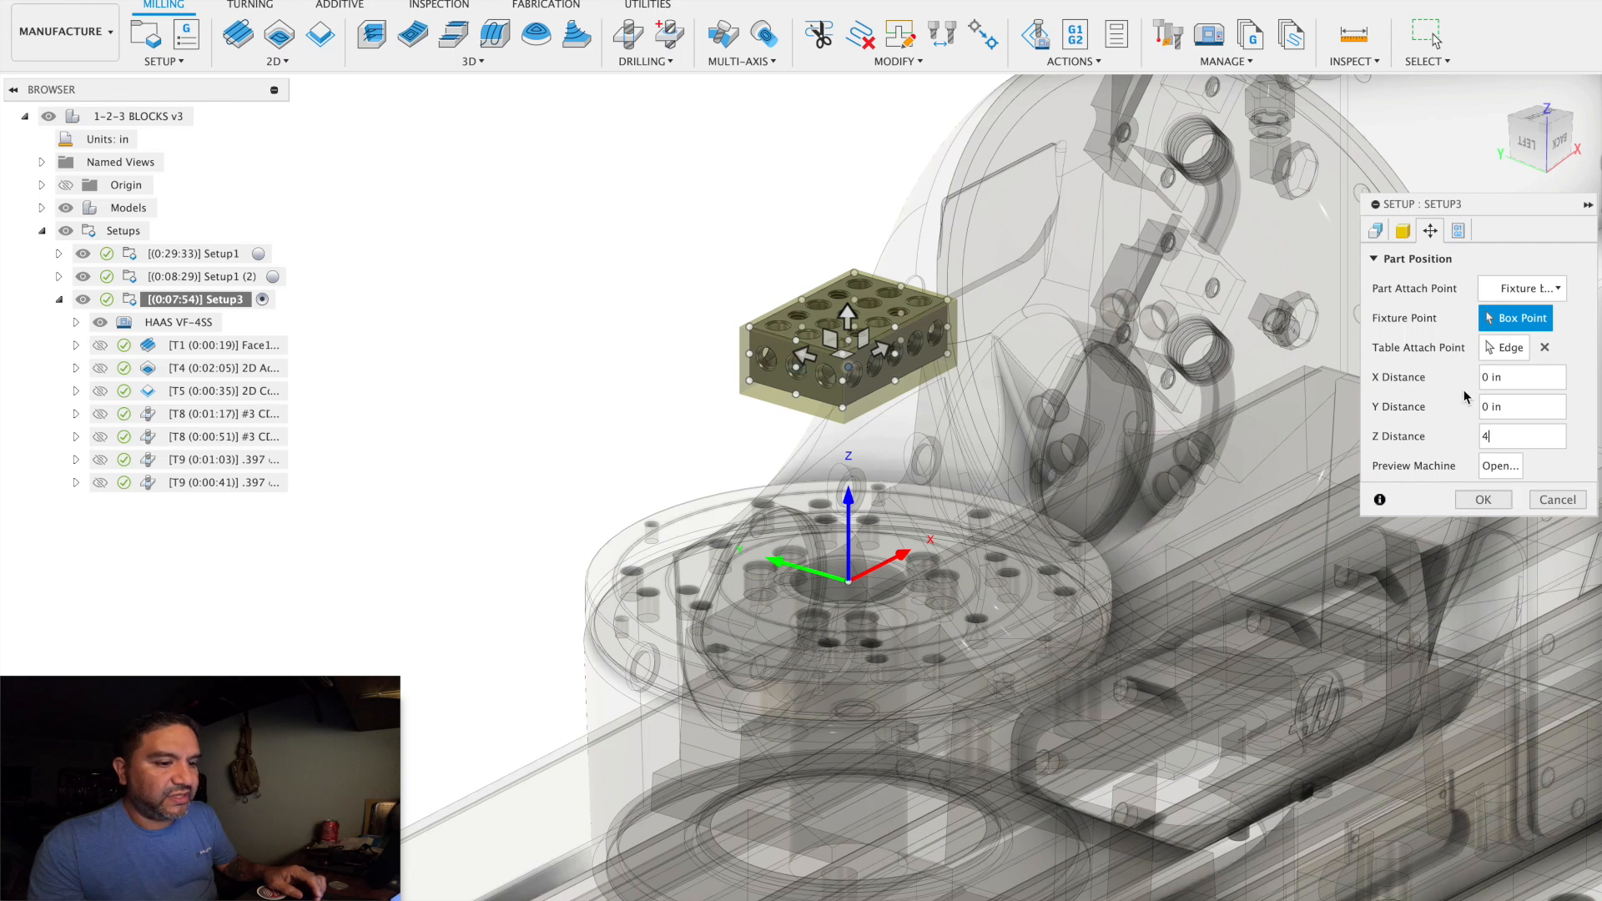
Pick the circular edge of the rotary table's centre bore as the table attach point and accept the setup.
{"action": "left_click", "coordinate": [1506, 347]}
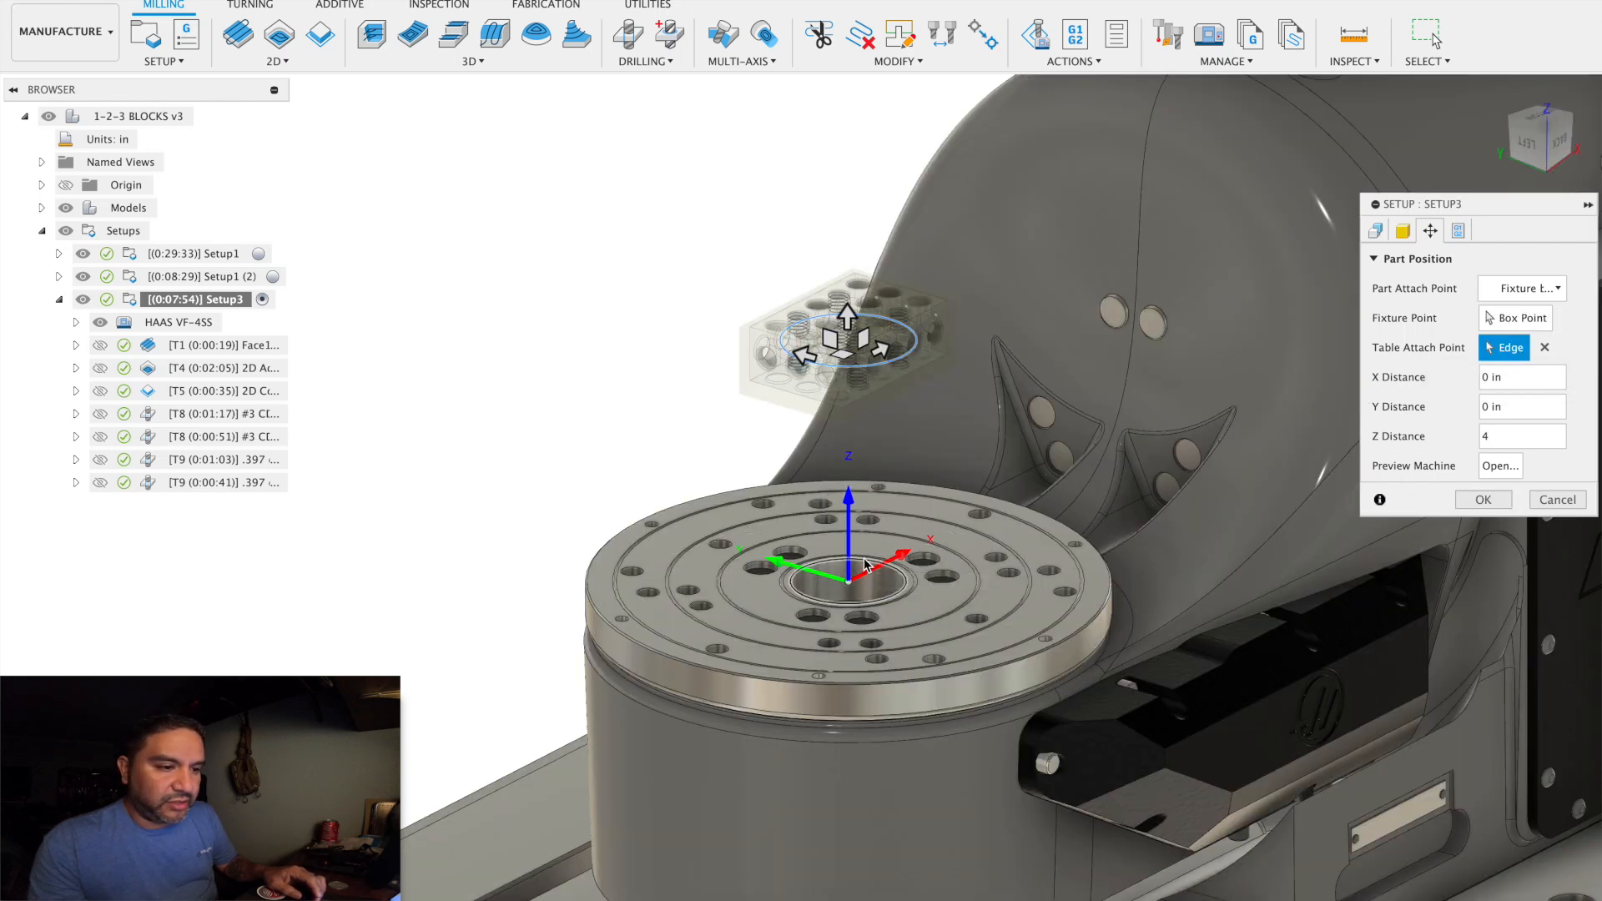
{"action": "left_click", "coordinate": [866, 566]}
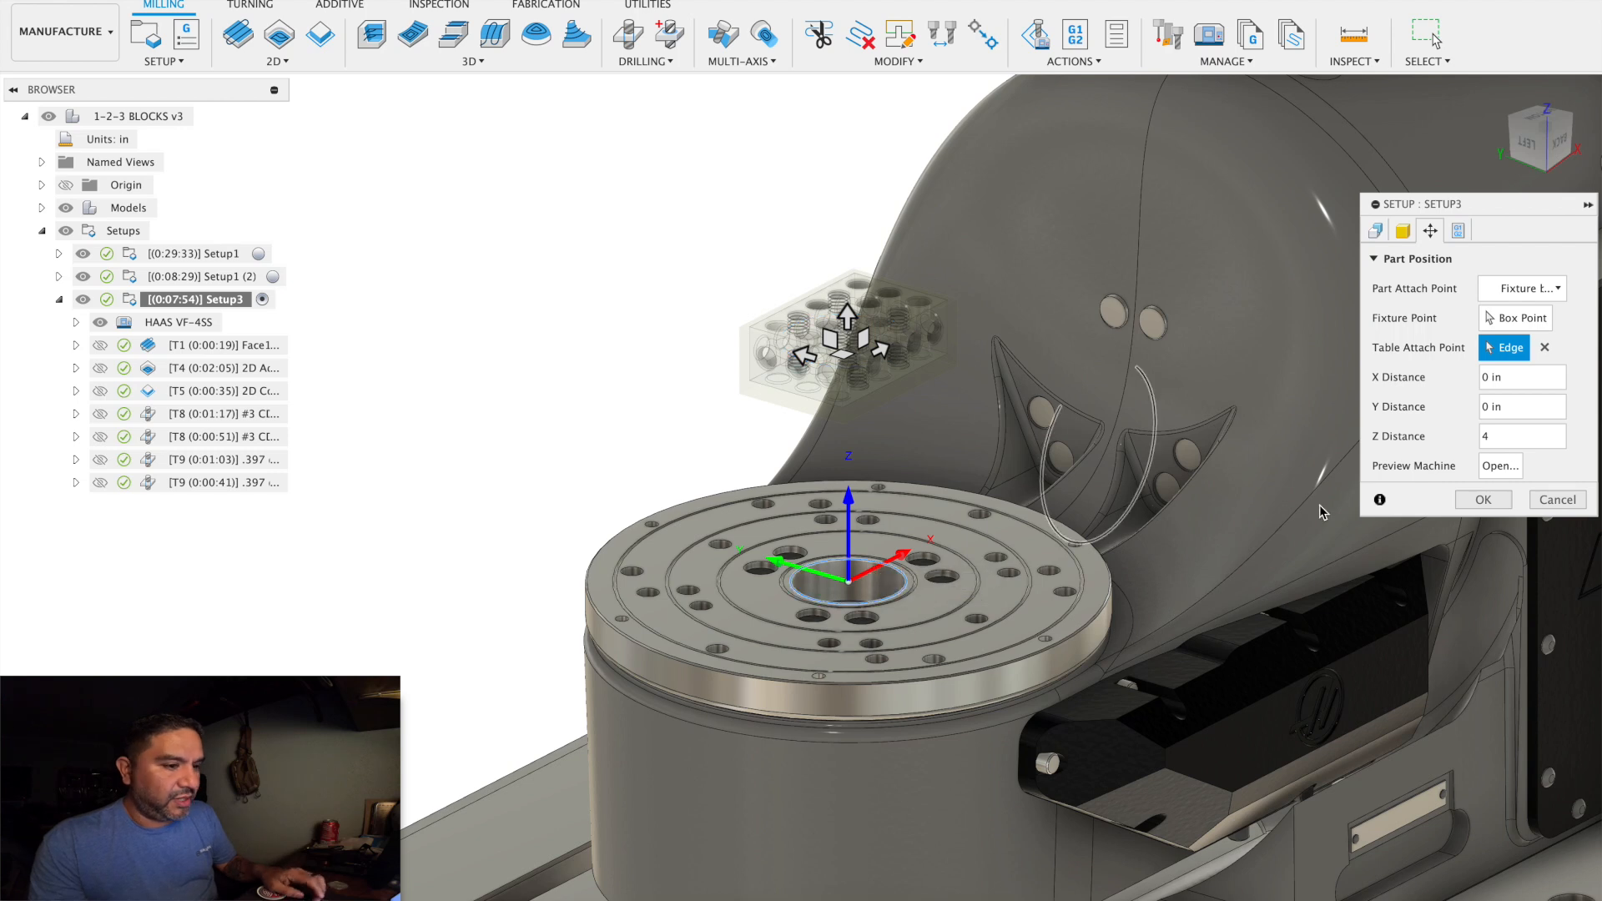
{"action": "left_click", "coordinate": [1483, 499]}
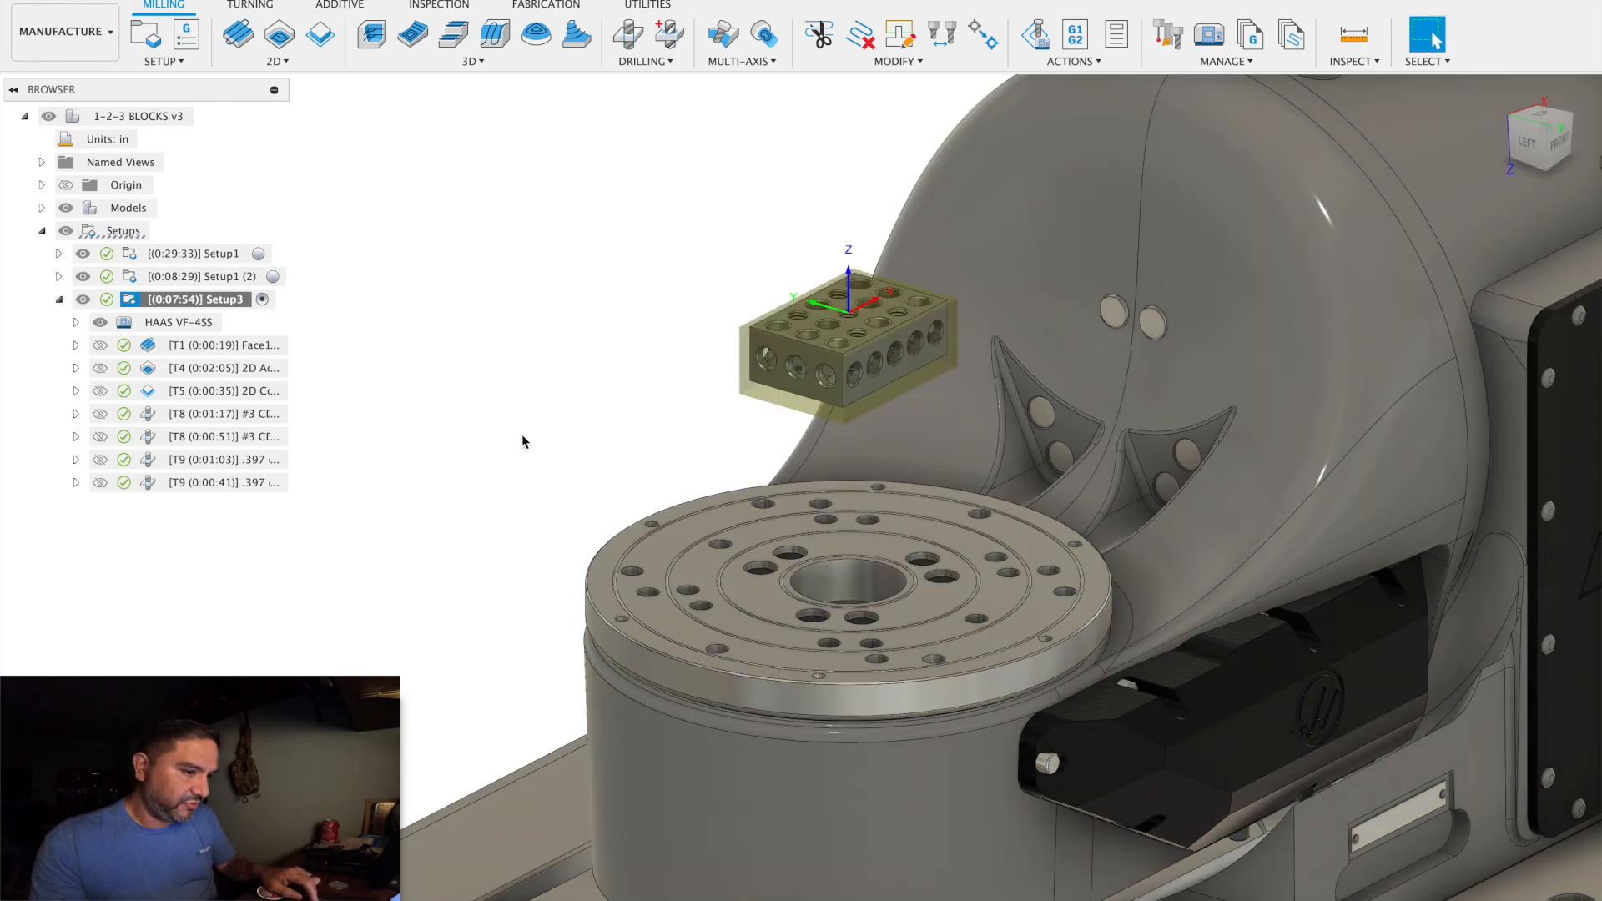
Review the toolpath and tool orientation of each Setup3 operation, from facing through the last .397 drilling operation.
{"action": "mouse_move", "coordinate": [505, 485]}
{"action": "middle_mouse_down", "text": "shift"}
{"action": "mouse_move", "coordinate": [543, 447]}
{"action": "mouse_move", "coordinate": [508, 450]}
{"action": "mouse_move", "coordinate": [460, 498]}
{"action": "mouse_move", "coordinate": [425, 468]}
{"action": "mouse_move", "coordinate": [519, 464]}
{"action": "mouse_move", "coordinate": [497, 476]}
{"action": "mouse_move", "coordinate": [510, 482]}
{"action": "middle_mouse_up", "text": "shift"}
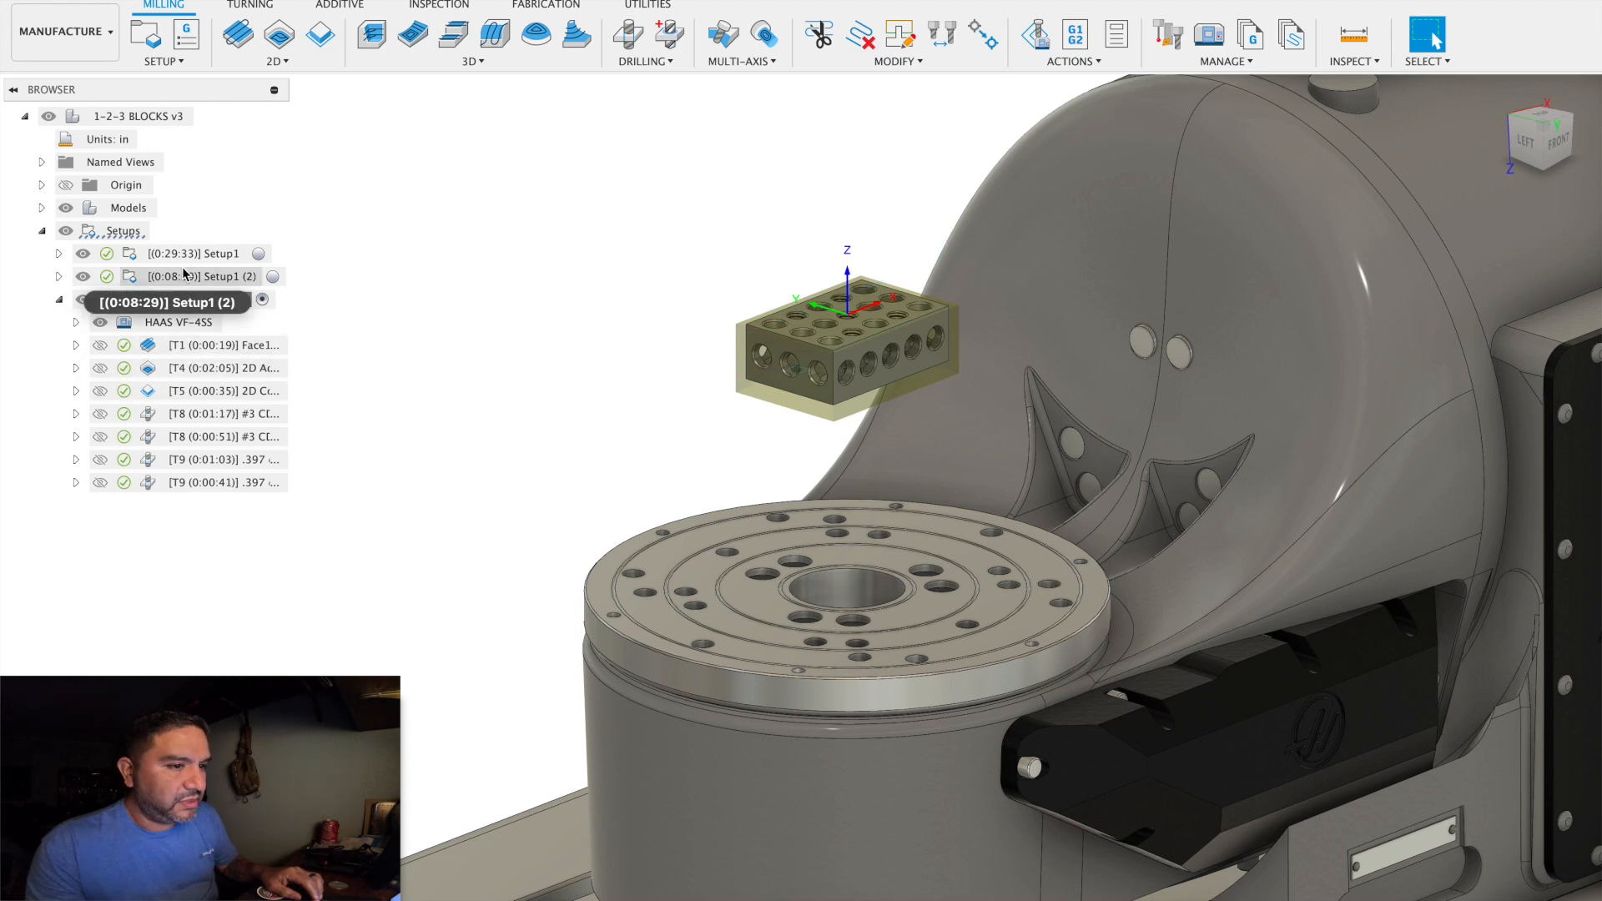
{"action": "left_click", "coordinate": [227, 345]}
{"action": "scroll", "coordinate": [443, 493], "scroll_direction": "down", "scroll_amount": 2}
{"action": "middle_click_drag", "start_coordinate": [444, 507], "coordinate": [485, 591]}
{"action": "left_click", "coordinate": [222, 368]}
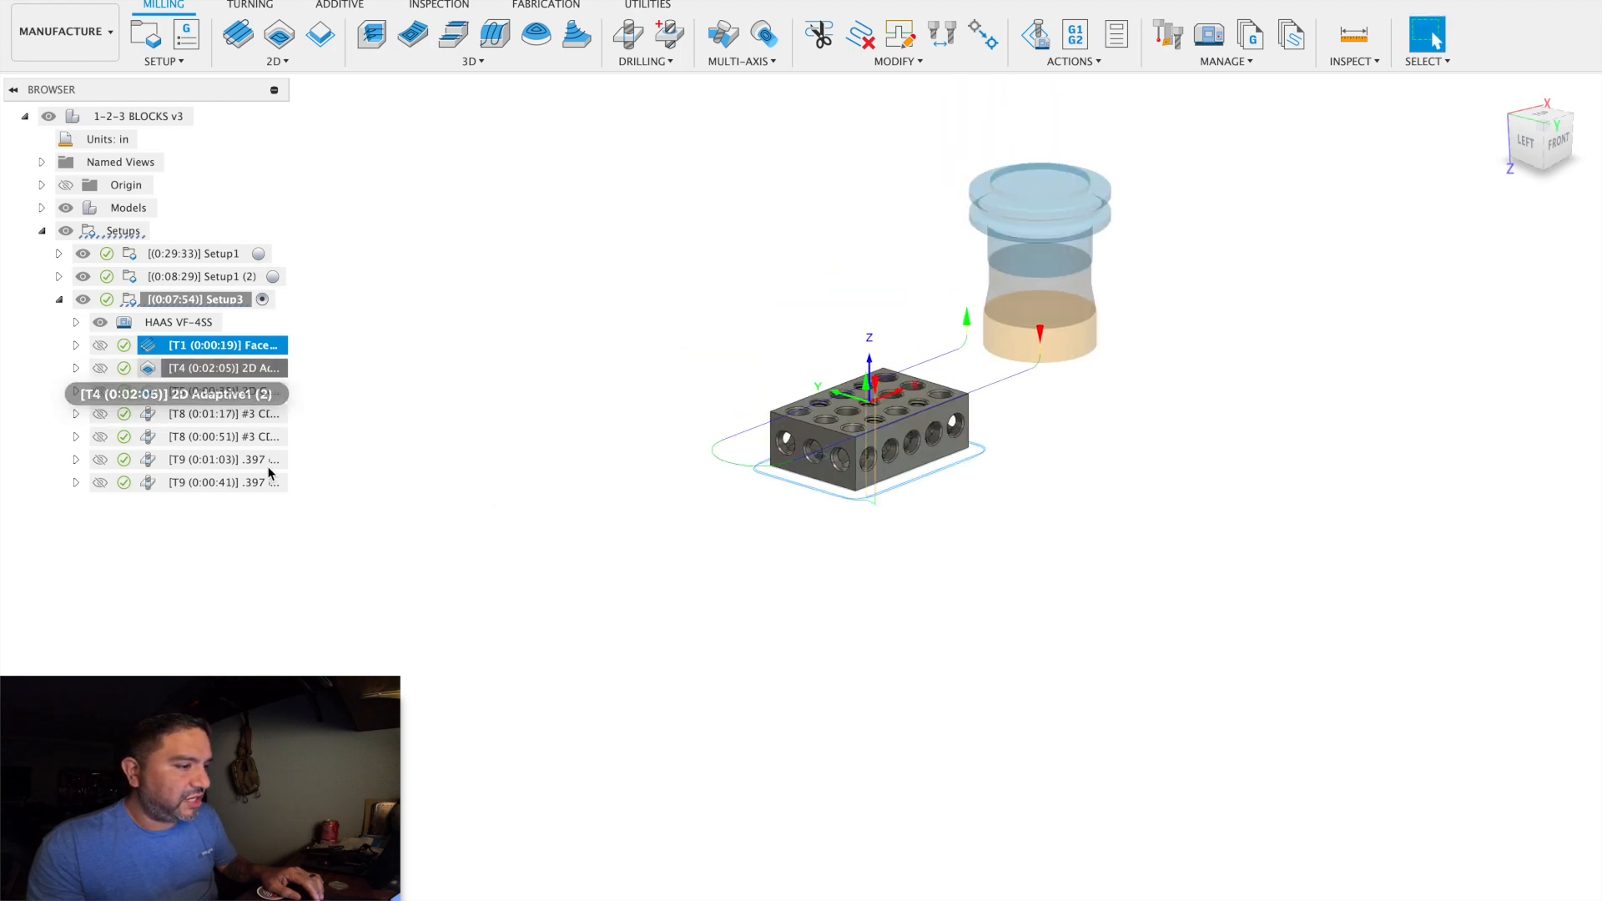
{"action": "left_click", "coordinate": [207, 390]}
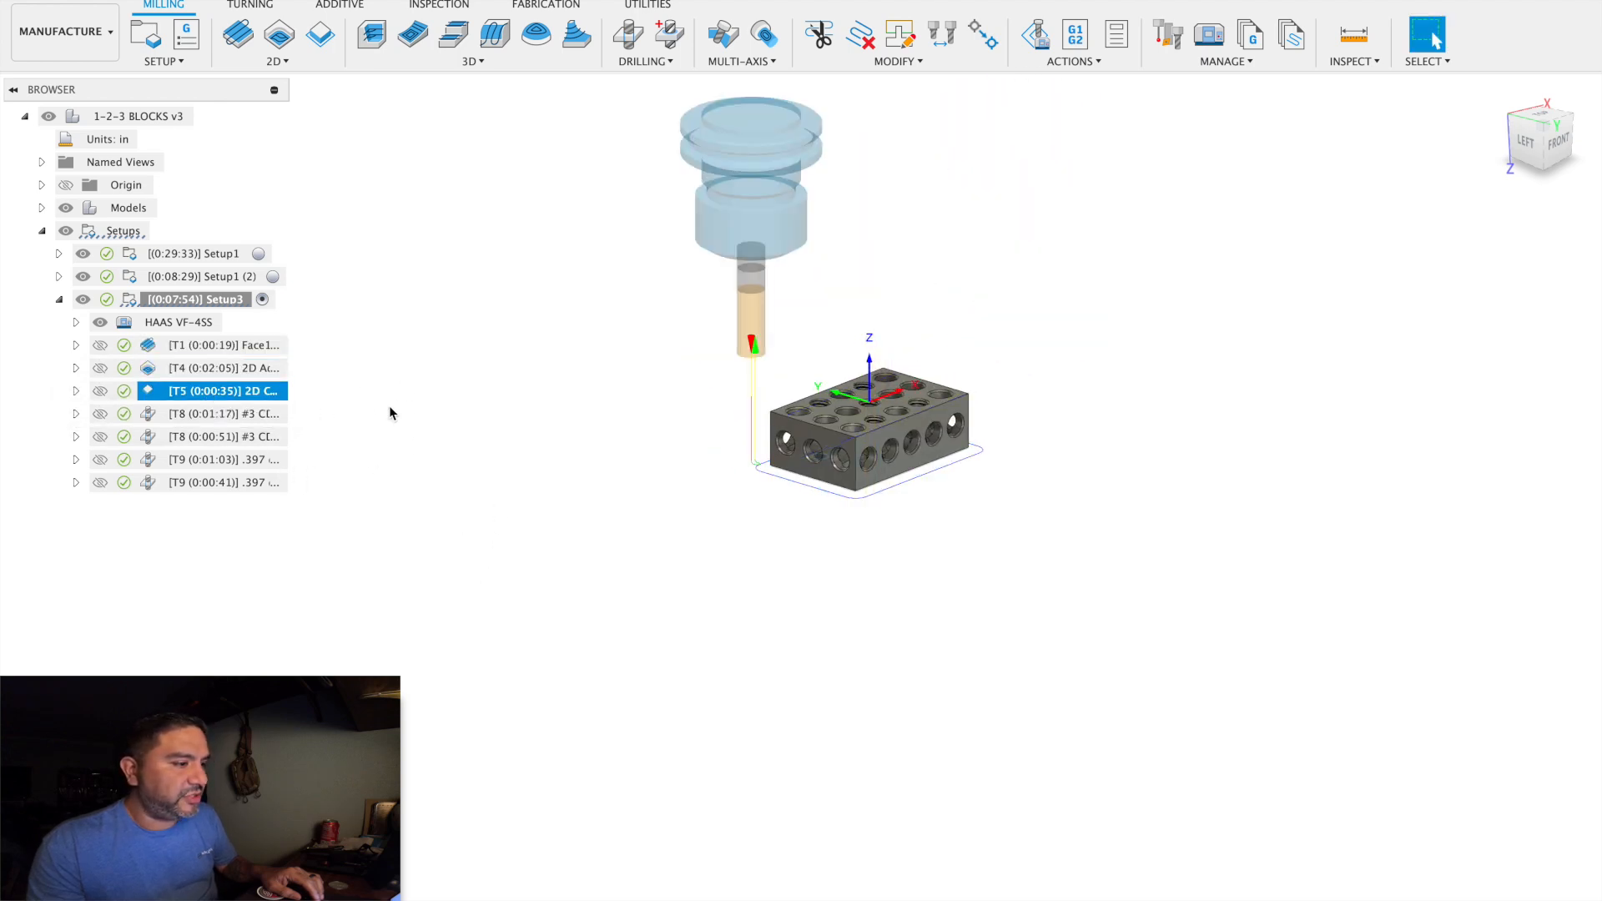
{"action": "left_click", "coordinate": [221, 414]}
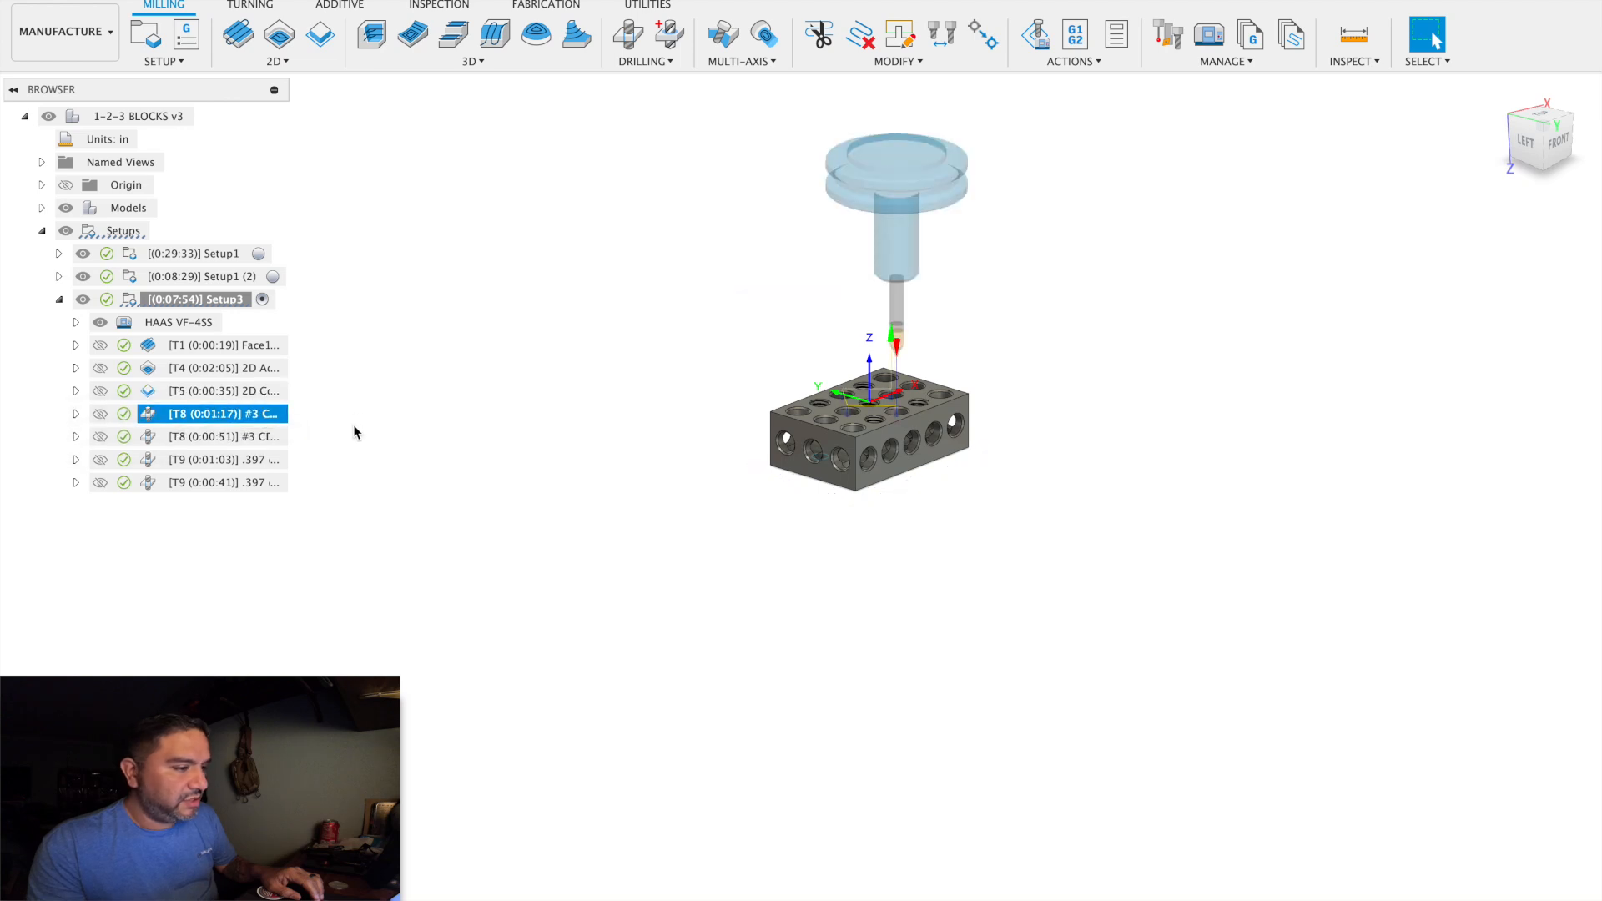
{"action": "left_click", "coordinate": [275, 437]}
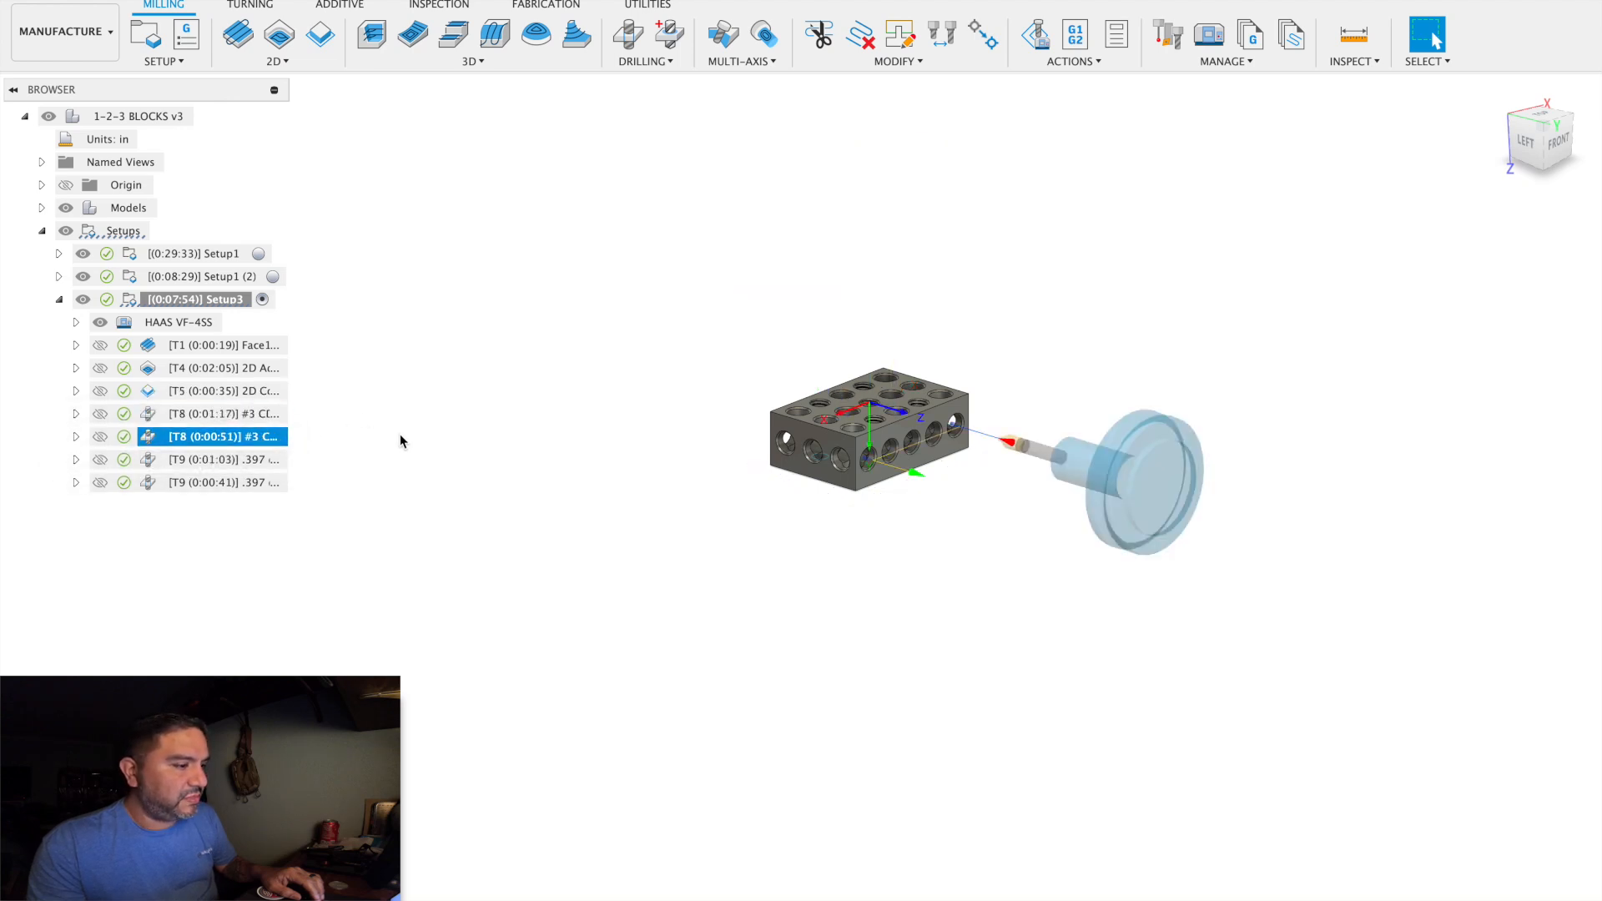
{"action": "left_click", "coordinate": [254, 460]}
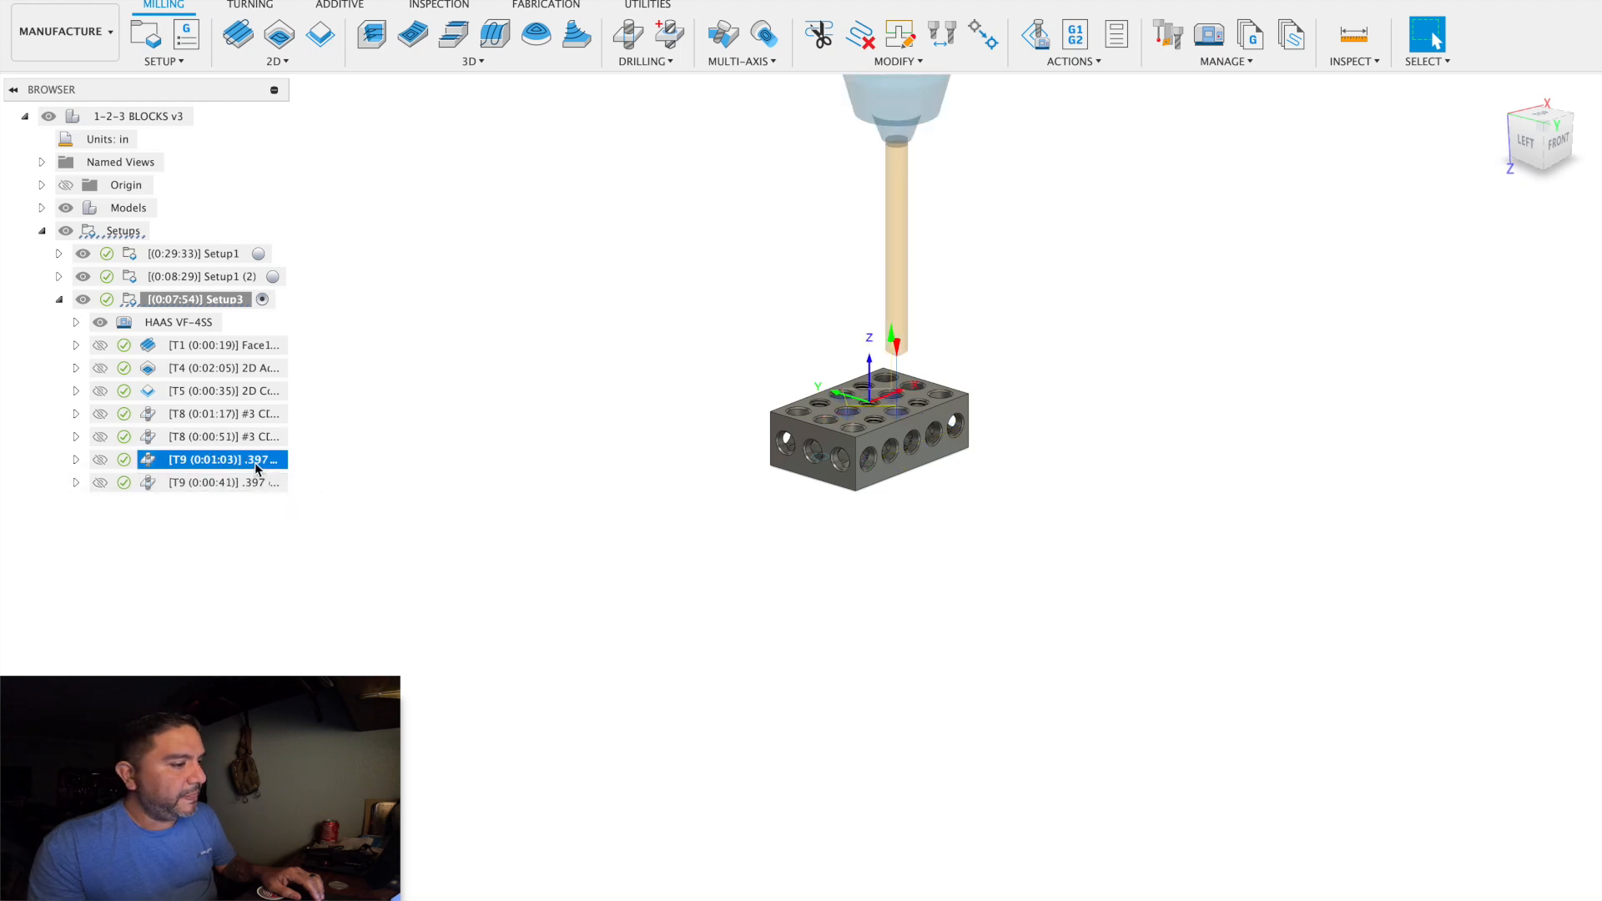
{"action": "left_click", "coordinate": [280, 482]}
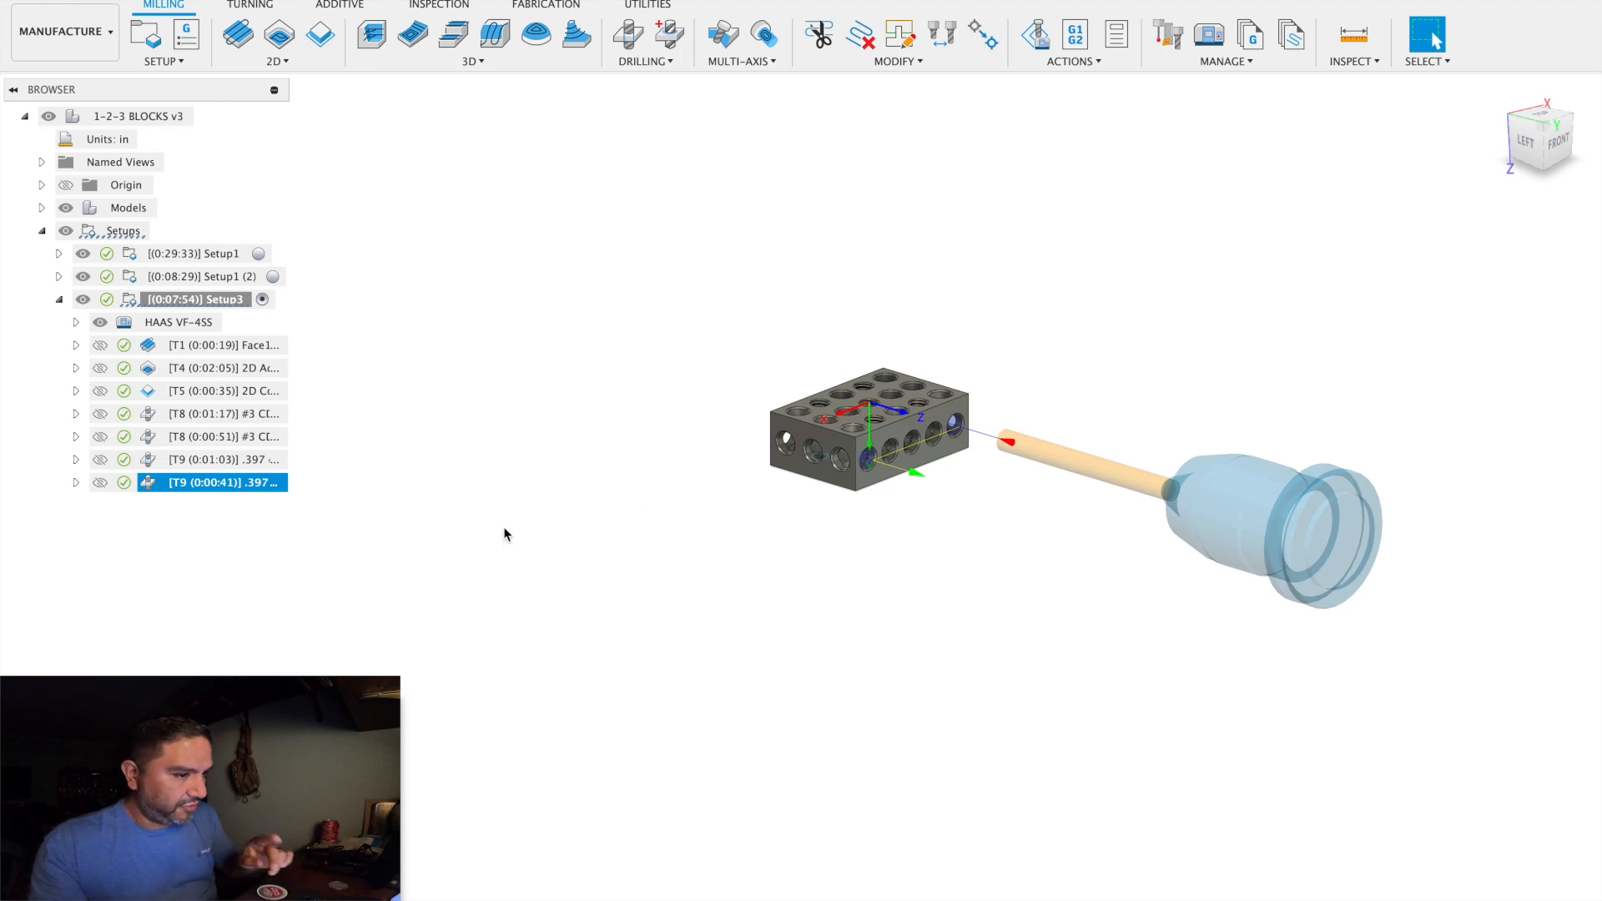
Review Setup3's face, 2D adaptive and 2D contour toolpaths again and expand the HAAS VF-4SS machine's contents.
{"action": "left_click", "coordinate": [218, 349]}
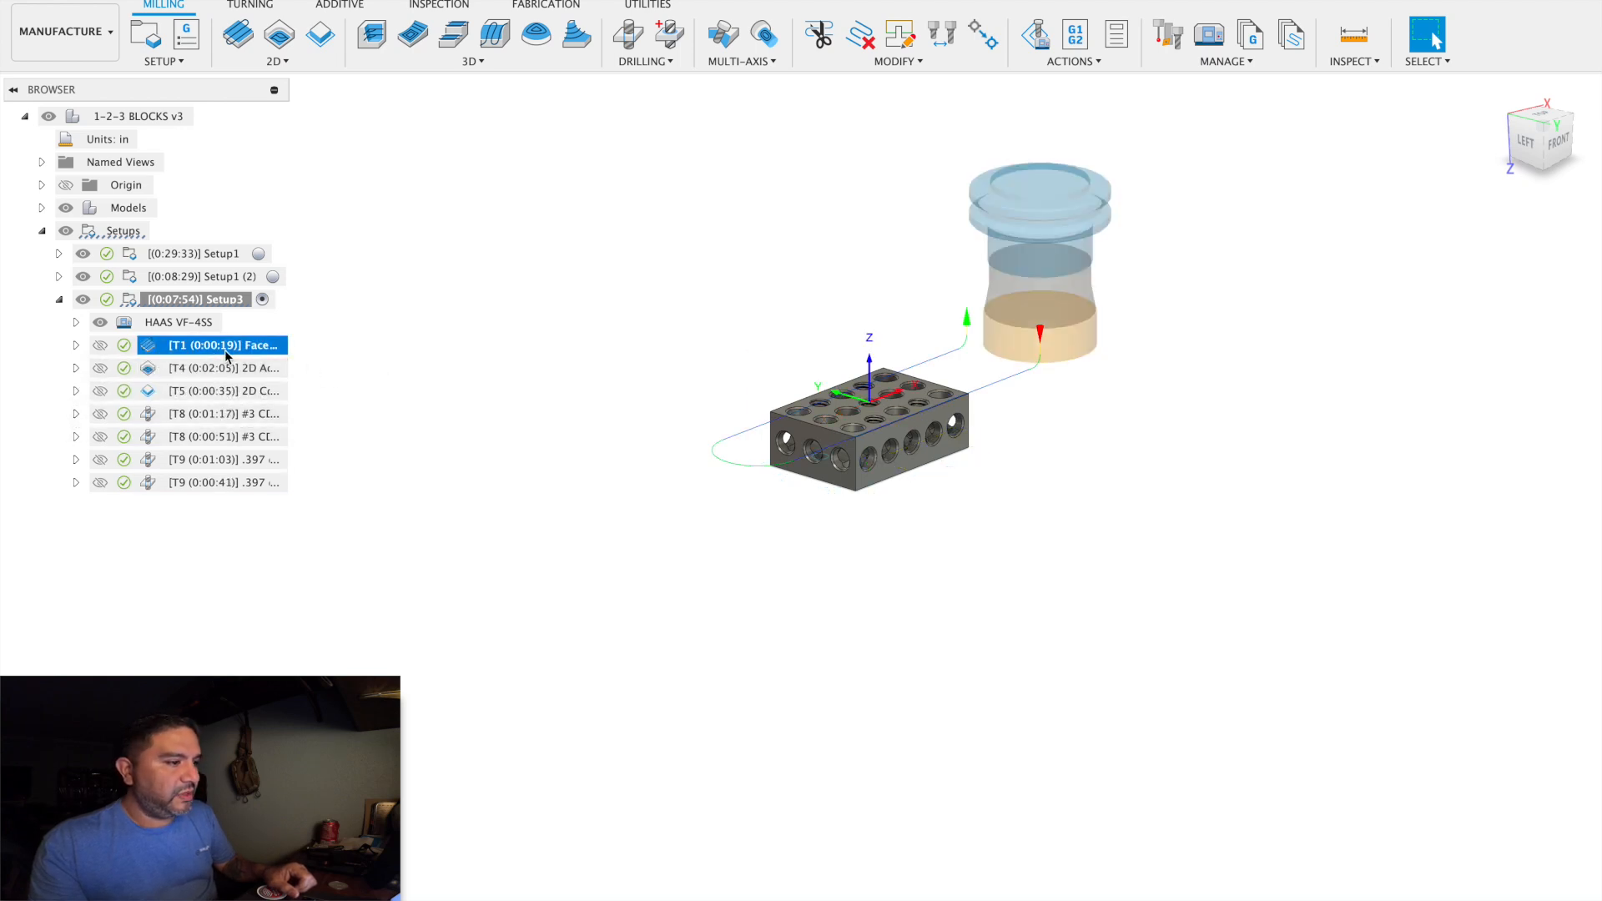
{"action": "left_click", "coordinate": [213, 371]}
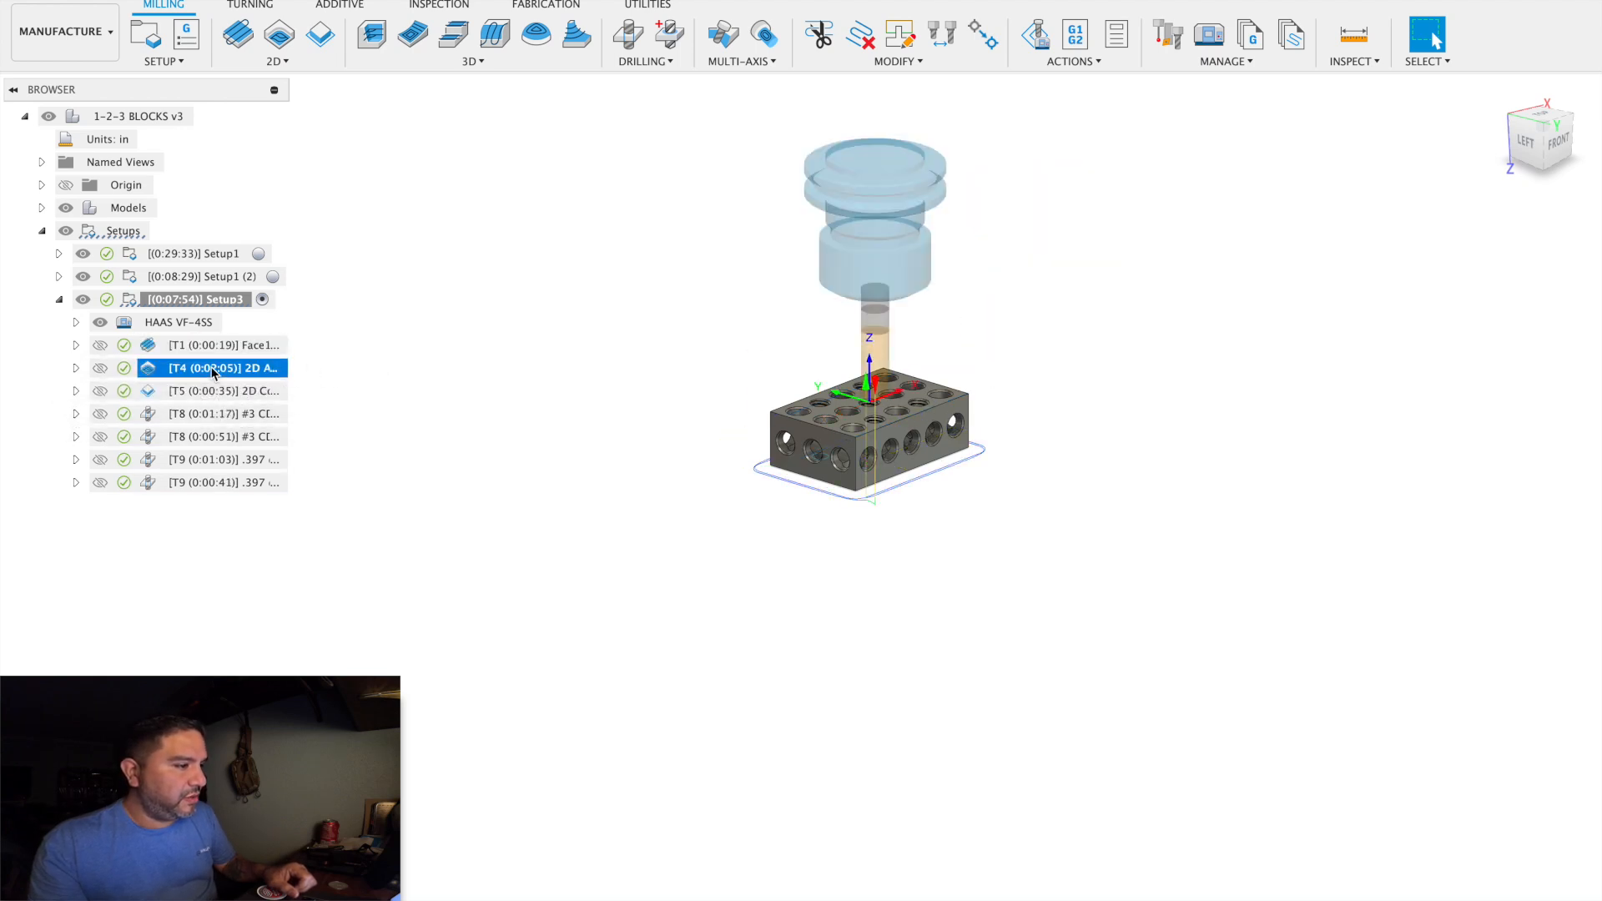
{"action": "left_click", "coordinate": [213, 390]}
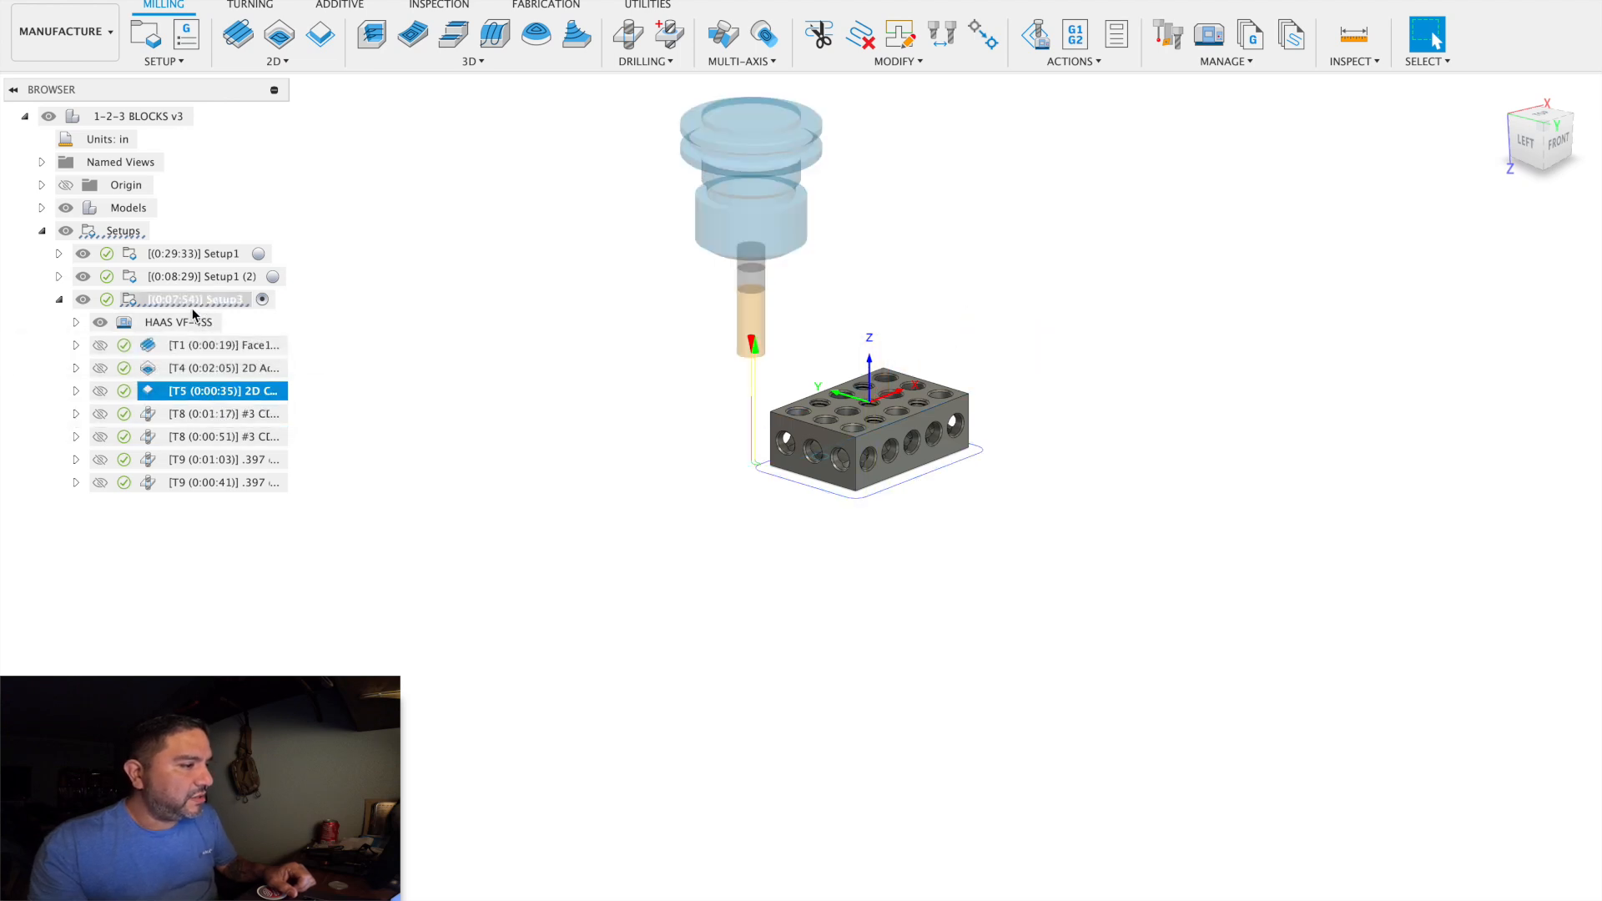
{"action": "left_click", "coordinate": [122, 343], "text": "super"}
{"action": "left_click", "coordinate": [123, 343], "text": "super"}
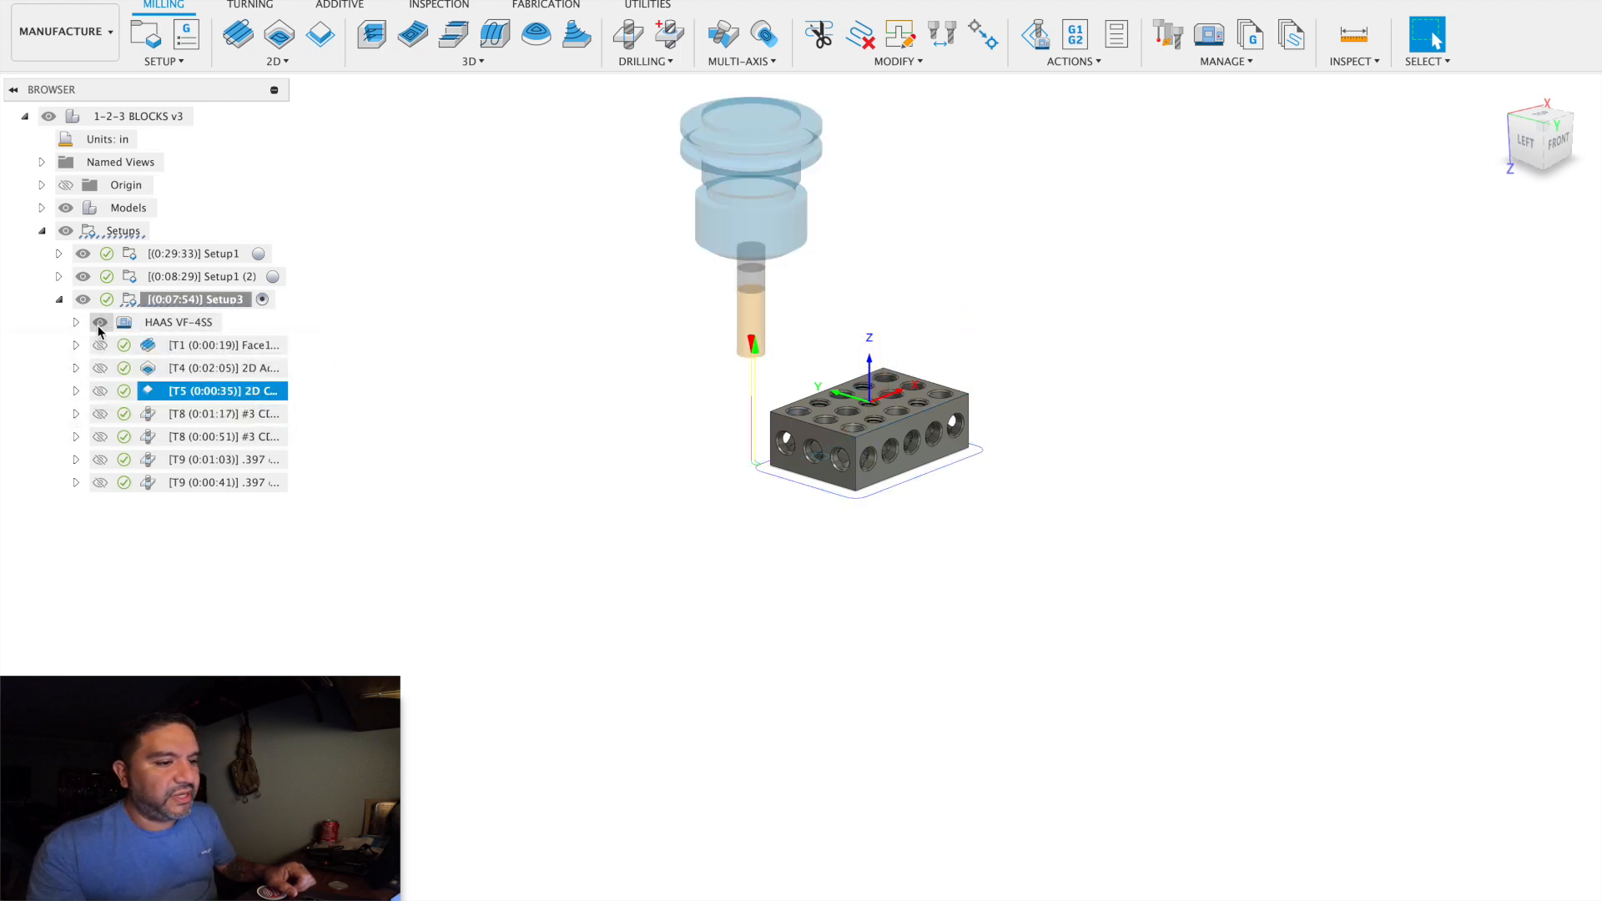
{"action": "left_click", "coordinate": [75, 322]}
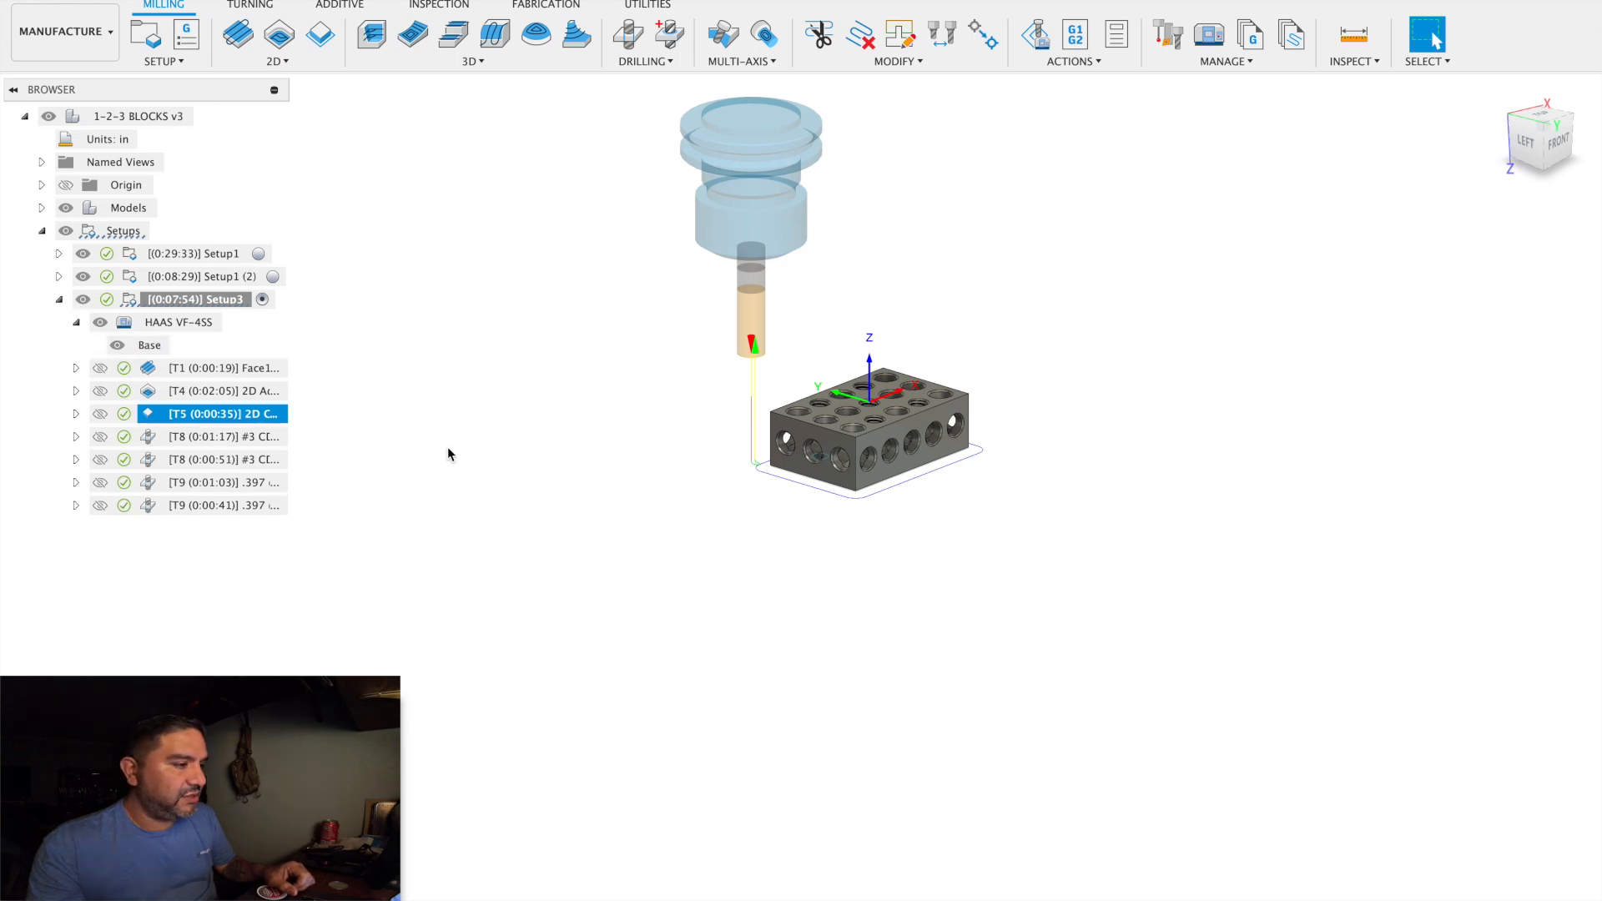
Display Setup3 with its machine and examine the whole HAAS VF-4SS, including the rotary table inside the enclosure.
{"action": "left_click", "coordinate": [215, 302]}
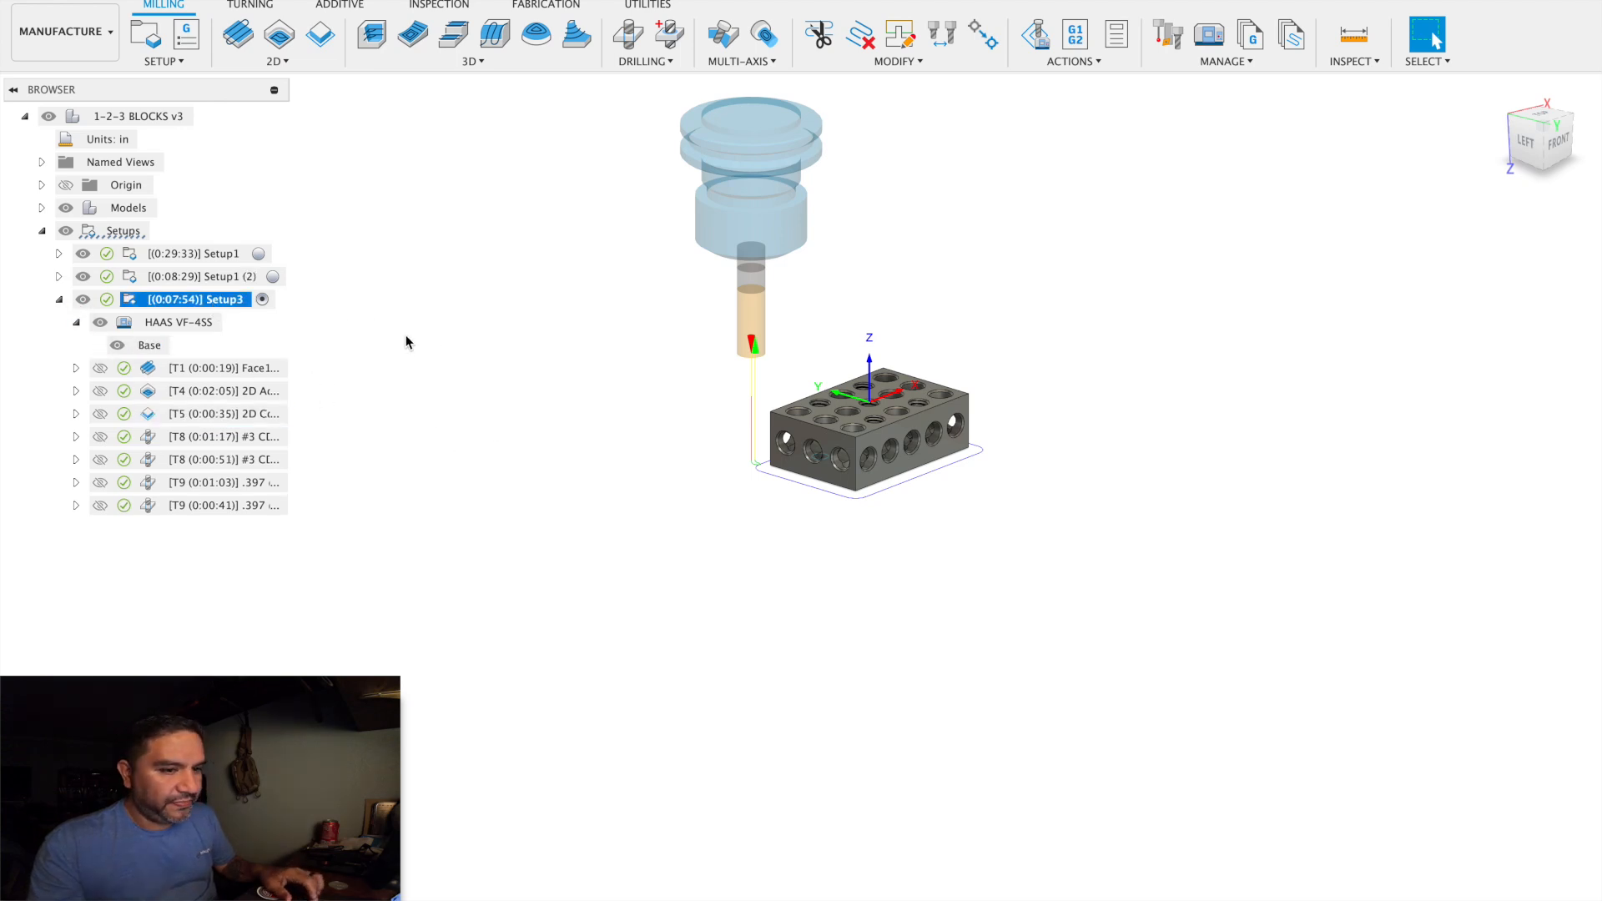
{"action": "scroll", "coordinate": [482, 394], "scroll_direction": "down", "scroll_amount": 6}
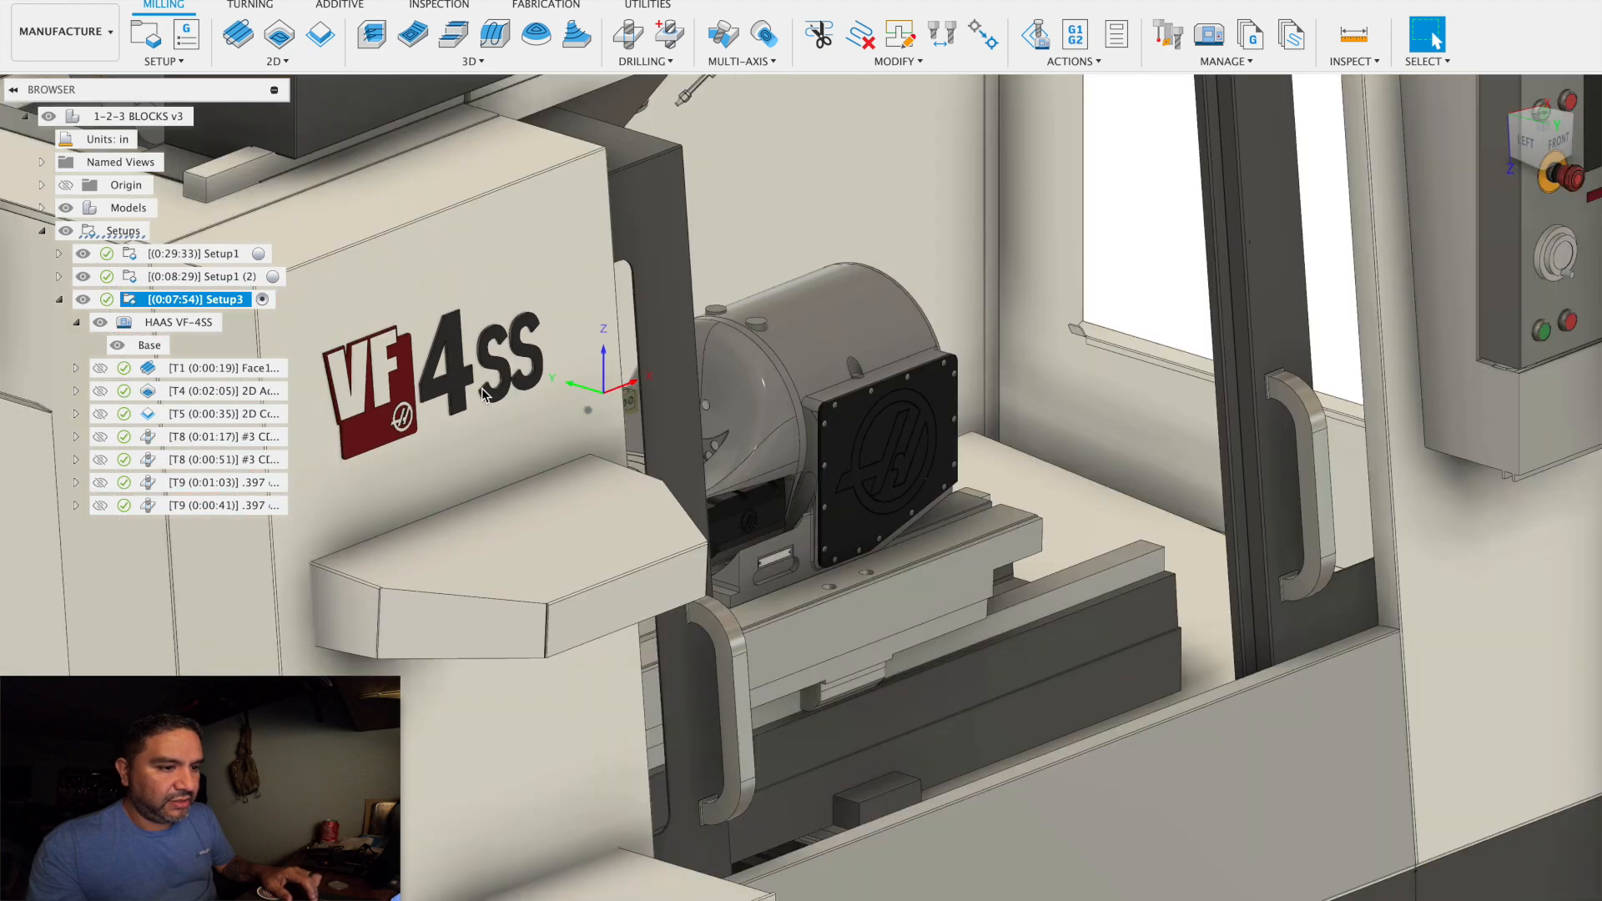
{"action": "middle_click_drag", "start_coordinate": [728, 486], "coordinate": [669, 479], "text": "shift"}
{"action": "scroll", "coordinate": [669, 479], "scroll_direction": "down", "scroll_amount": 8}
{"action": "middle_click_drag", "start_coordinate": [504, 506], "coordinate": [743, 530]}
{"action": "scroll", "coordinate": [742, 530], "scroll_direction": "up", "scroll_amount": 4}
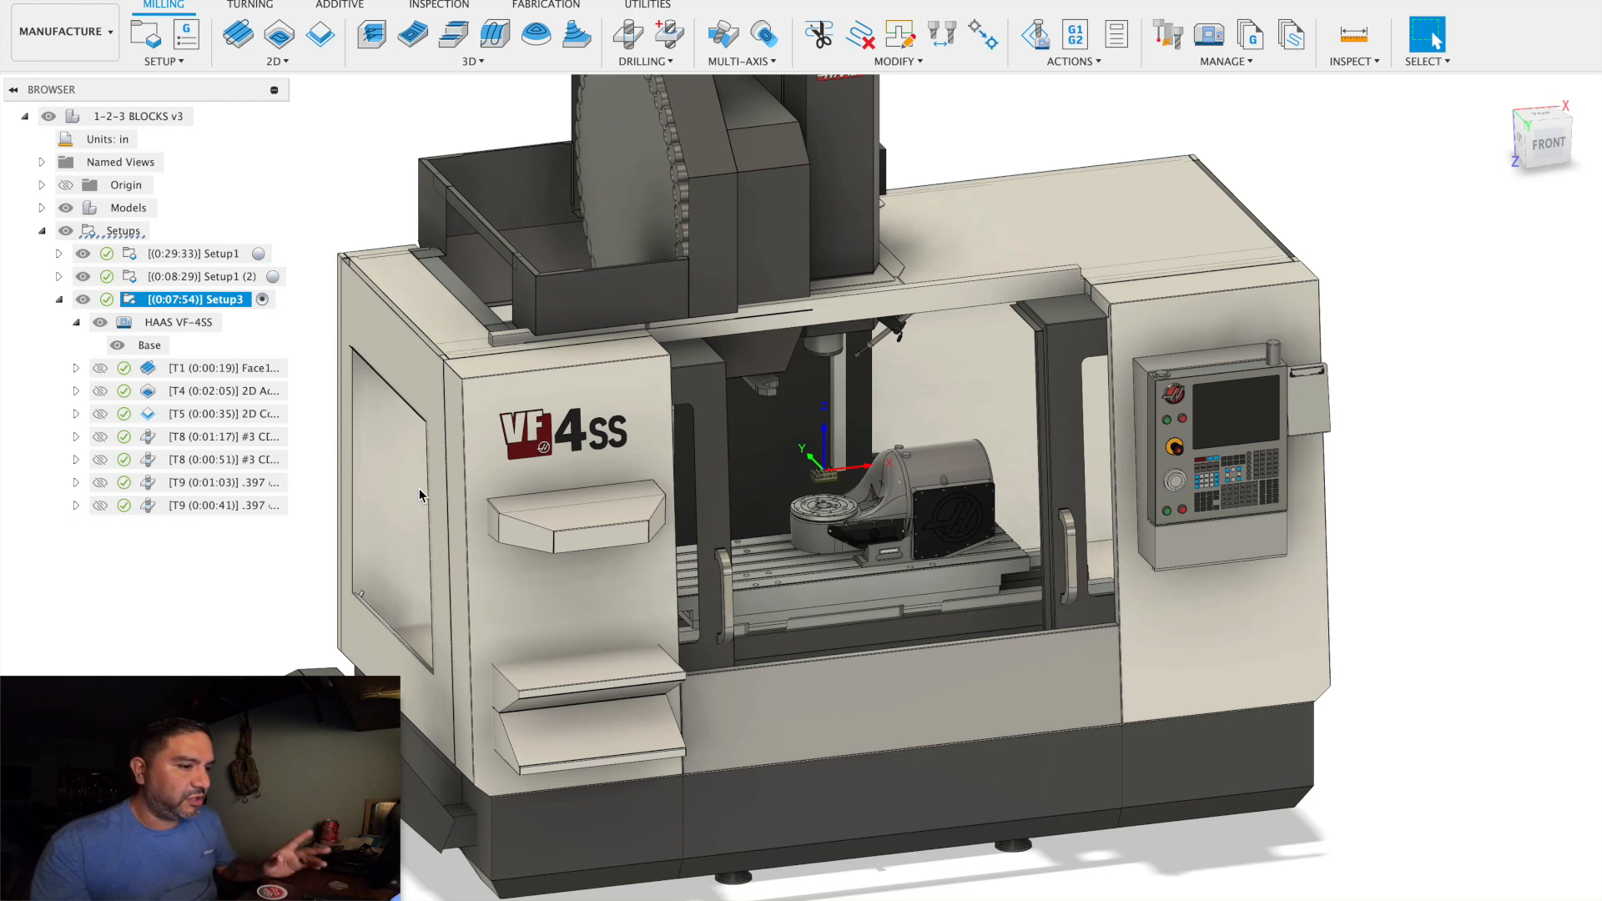
Hide the machine's Base component and inspect the block's position above the trunnion rotary table.
{"action": "left_click", "coordinate": [125, 344]}
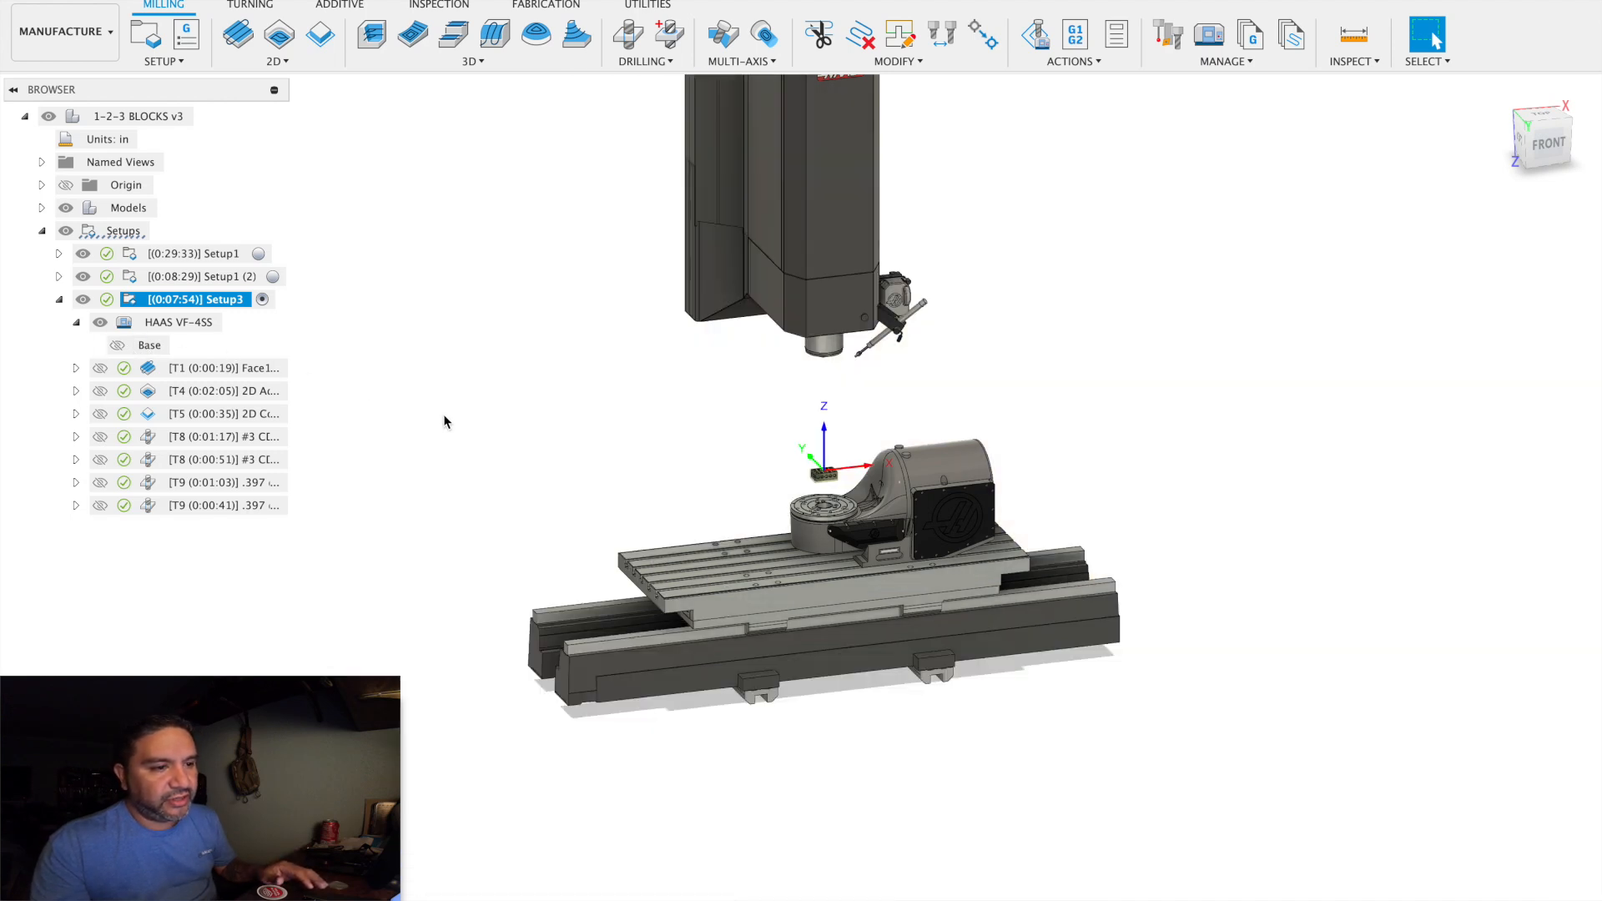
{"action": "scroll", "coordinate": [641, 464], "scroll_direction": "up", "scroll_amount": 2}
{"action": "scroll", "coordinate": [722, 512], "scroll_direction": "up", "scroll_amount": 3}
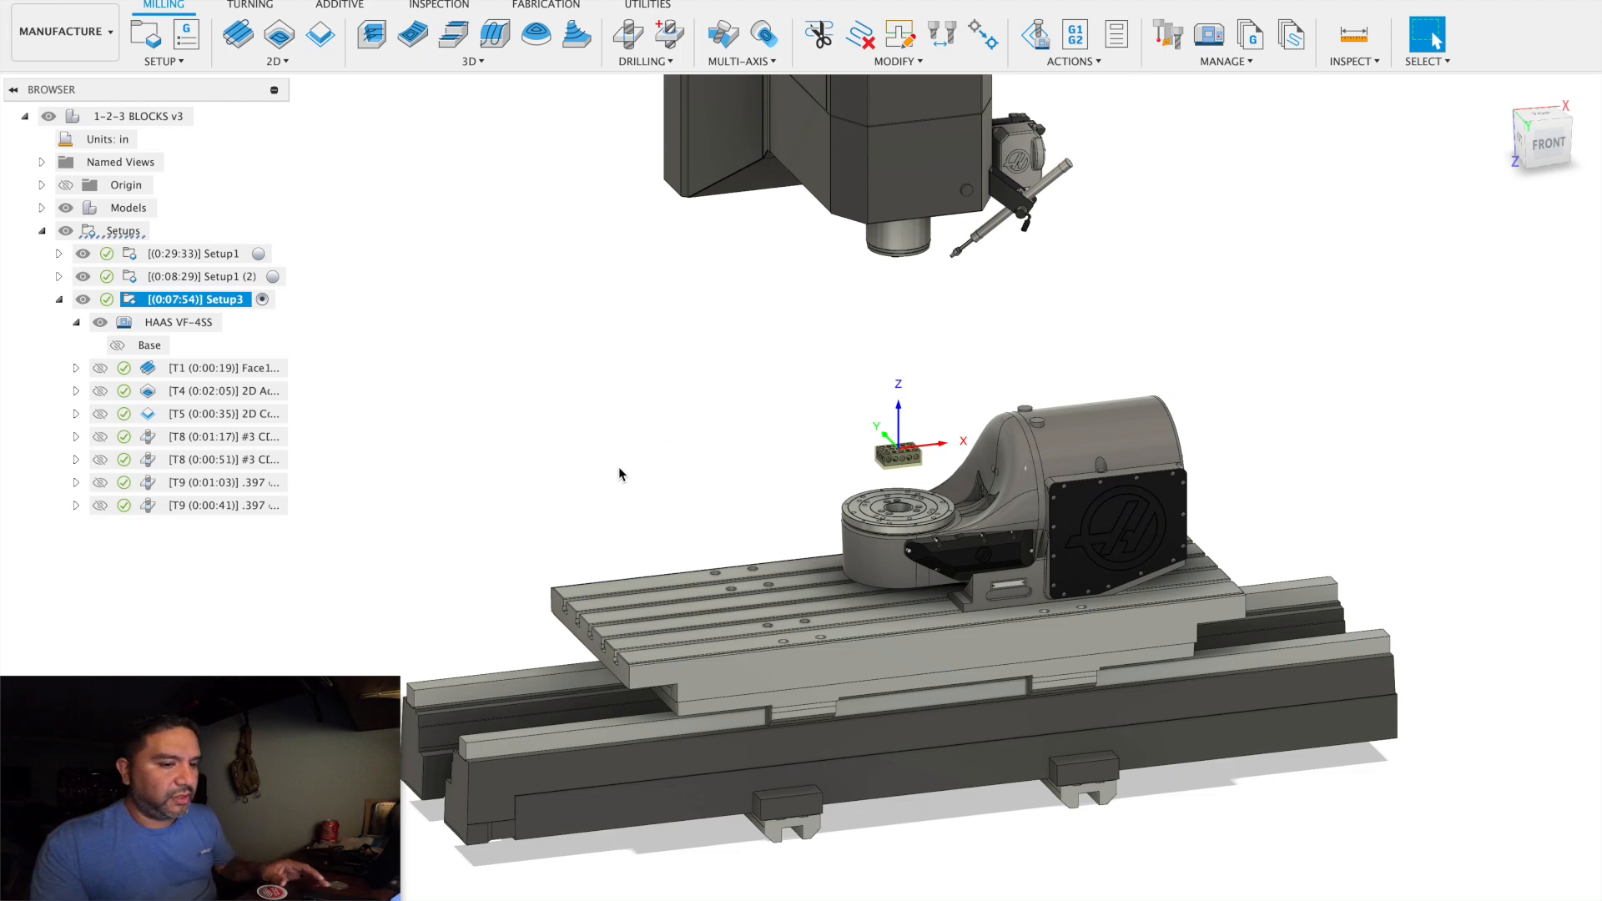
{"action": "scroll", "coordinate": [666, 497], "scroll_direction": "up", "scroll_amount": 5}
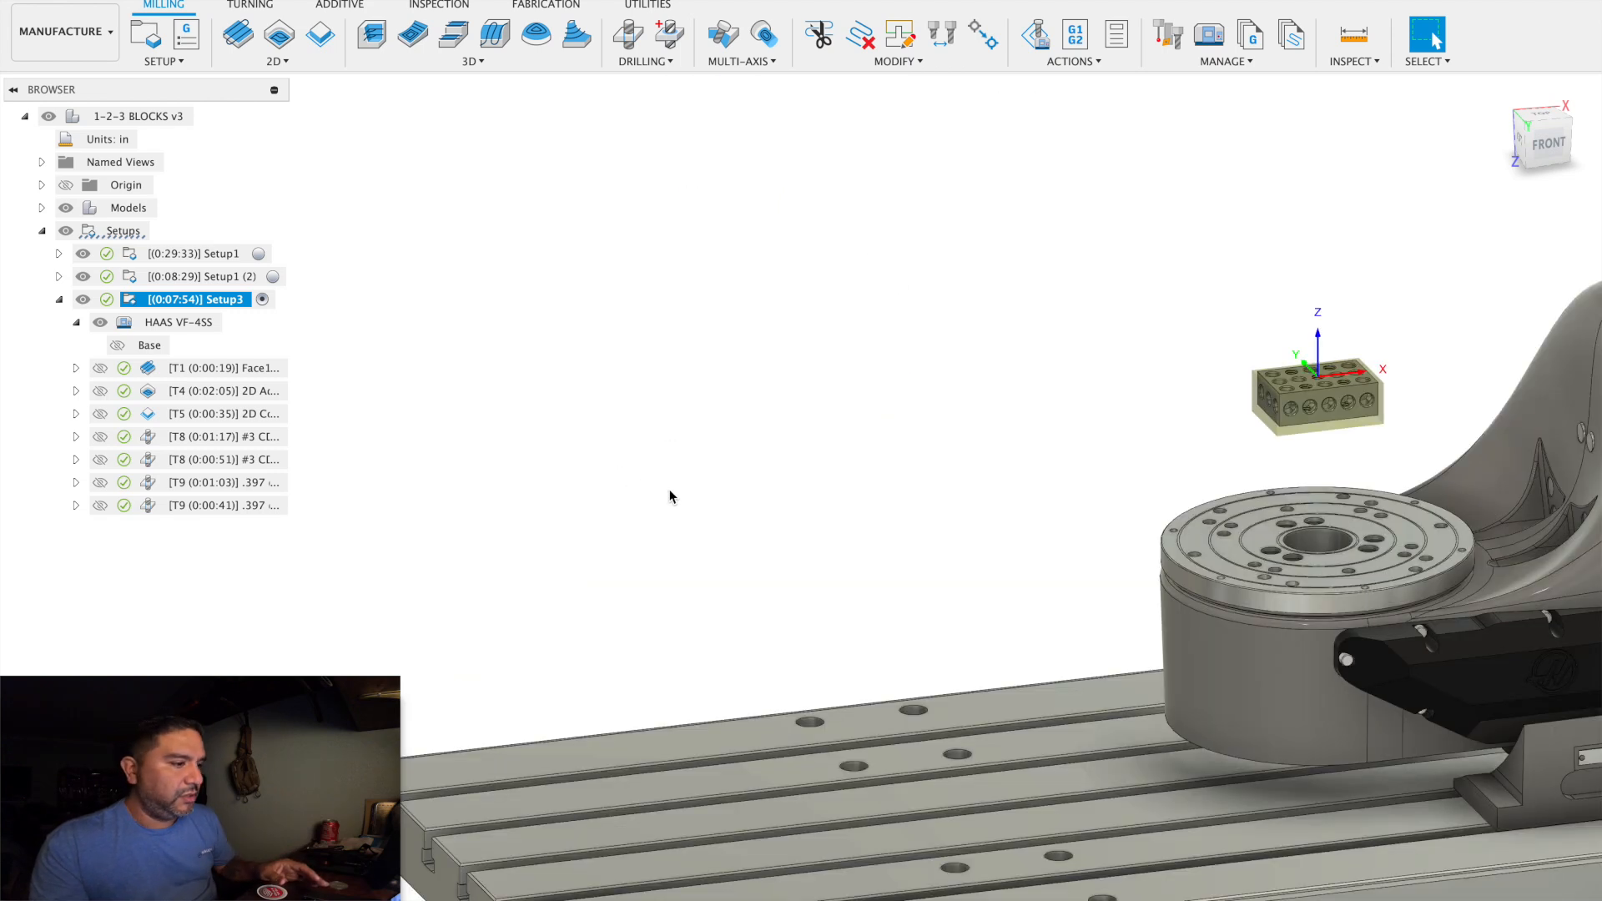
{"action": "scroll", "coordinate": [669, 496], "scroll_direction": "down", "scroll_amount": 3}
{"action": "middle_click_drag", "start_coordinate": [687, 479], "coordinate": [493, 469]}
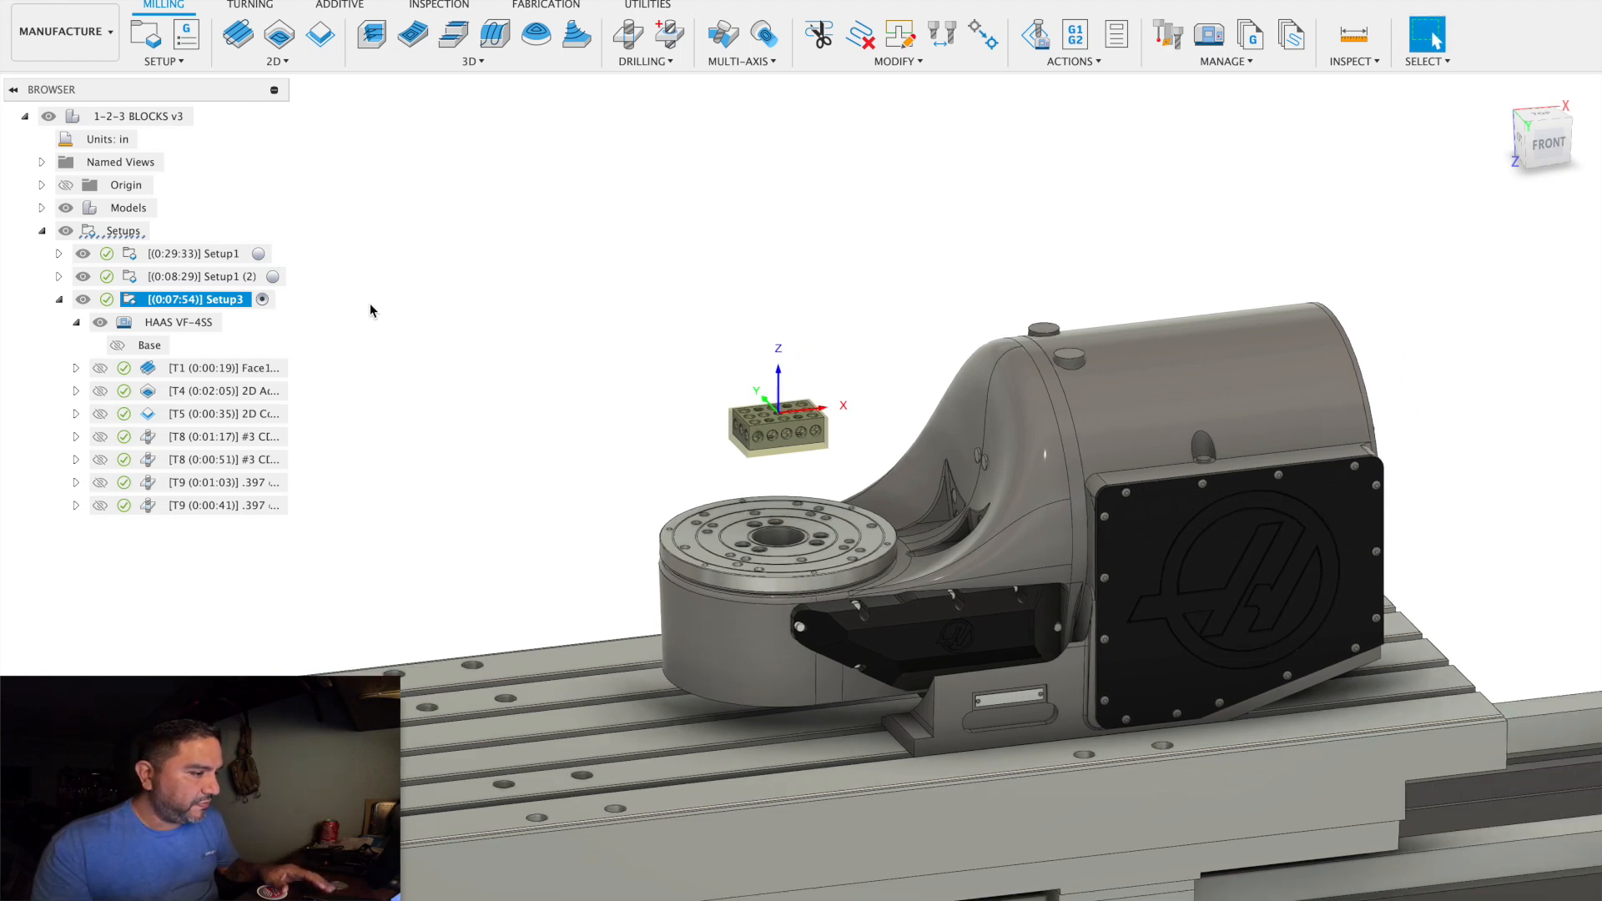
Review the Setup3 toolpaths from Face through 2D Adaptive and 2D Contour to the two #3 CD centre-drilling operations.
{"action": "left_click", "coordinate": [201, 369]}
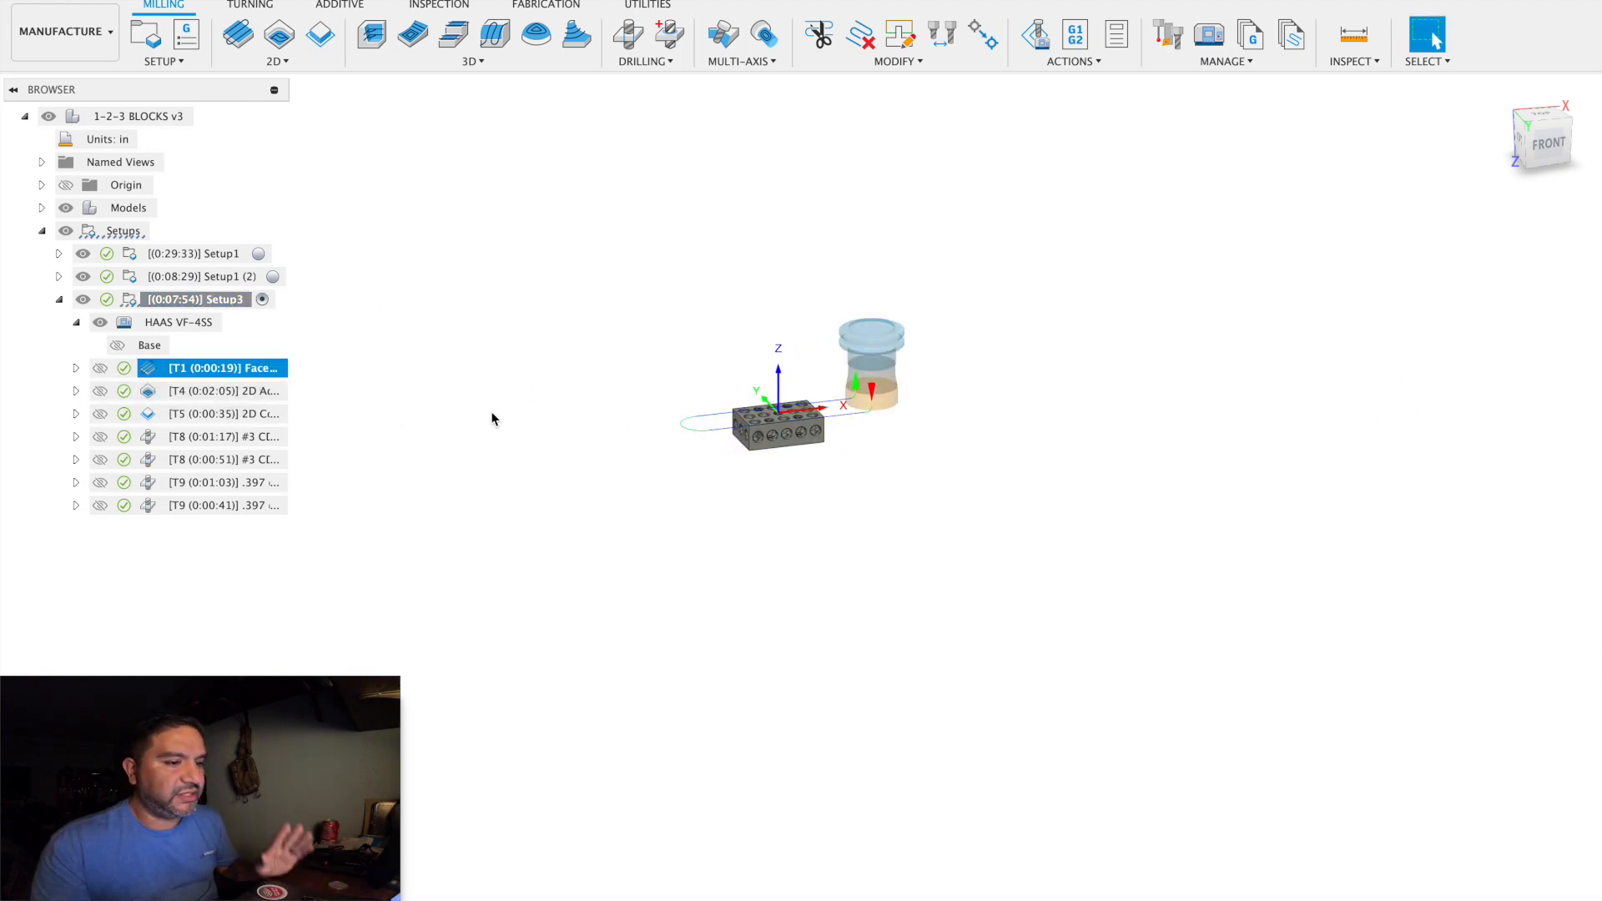
{"action": "left_click", "coordinate": [242, 392]}
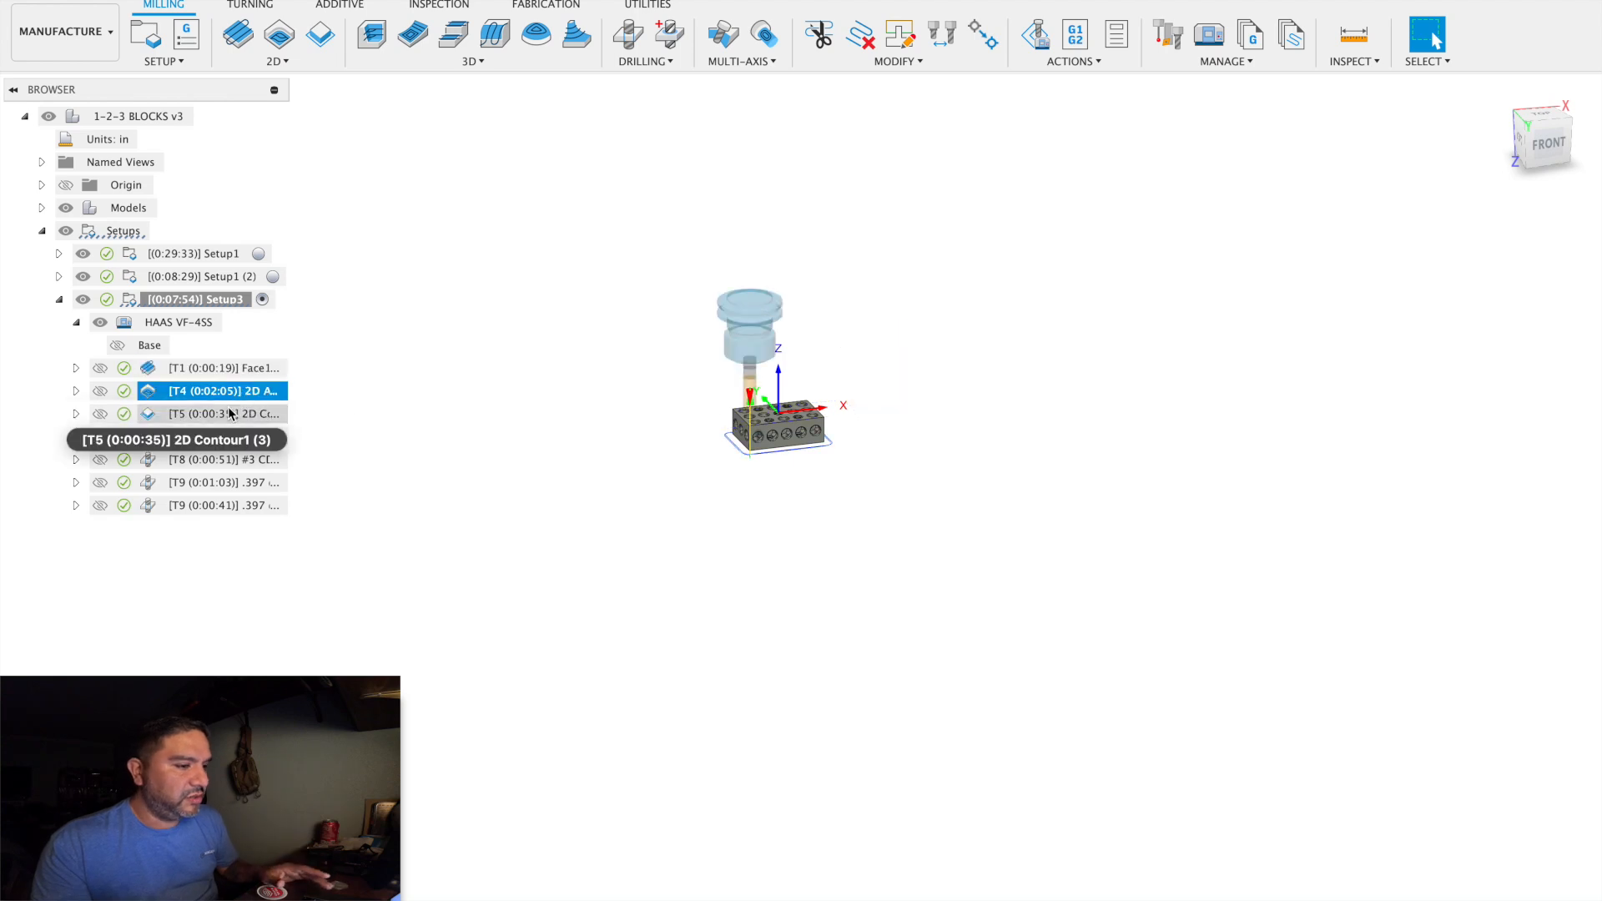
{"action": "left_click", "coordinate": [230, 413]}
{"action": "left_click", "coordinate": [207, 438]}
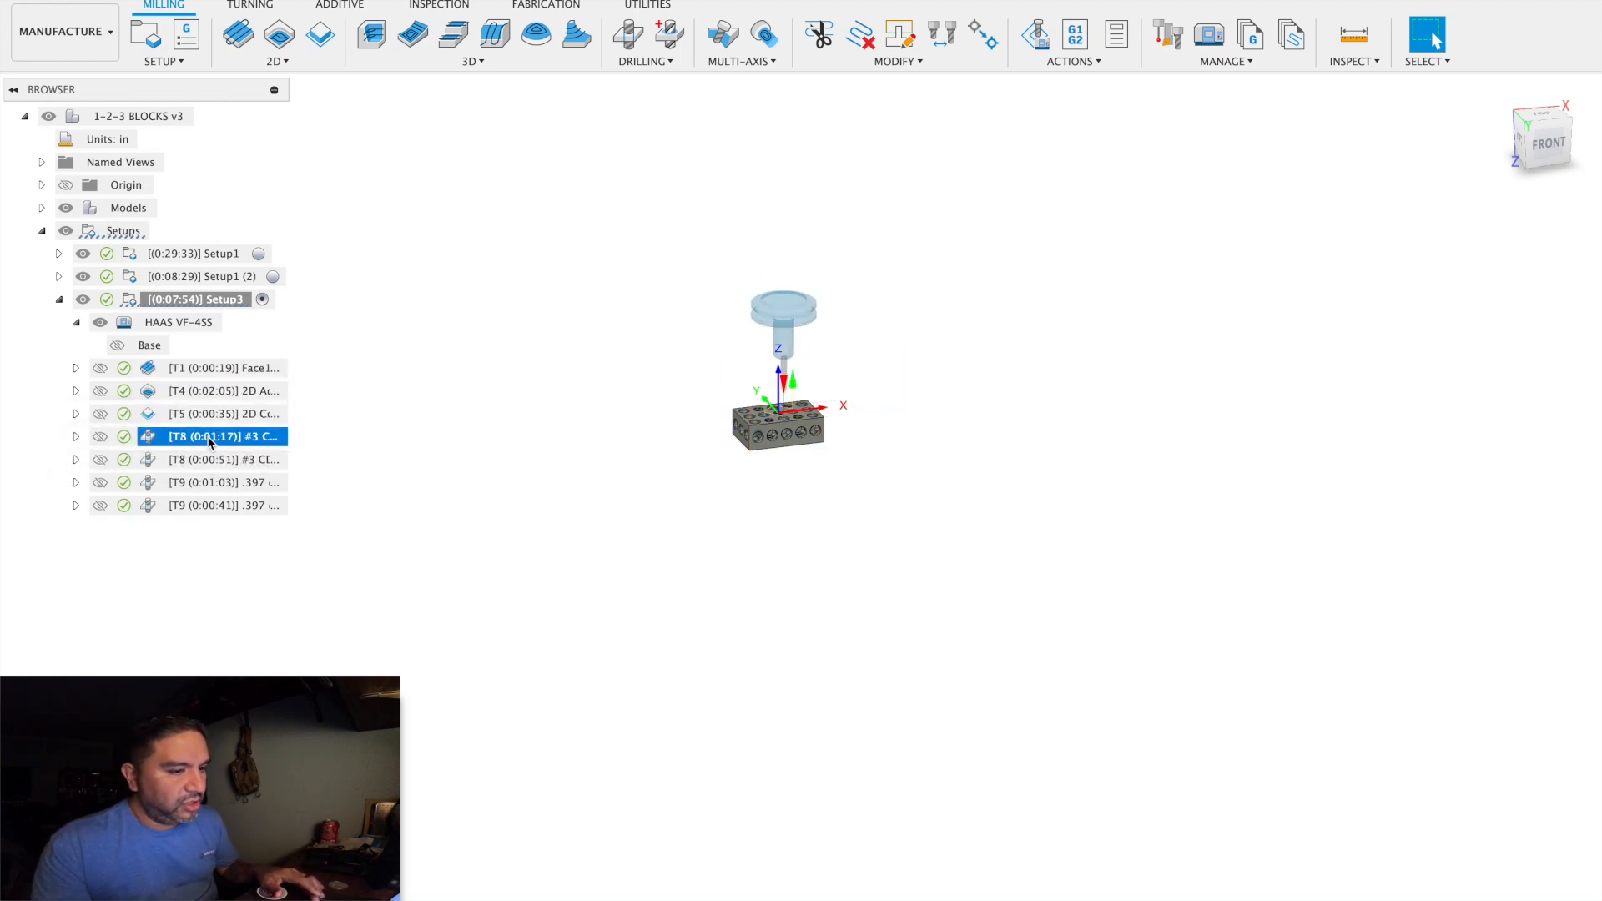
{"action": "scroll", "coordinate": [687, 429], "scroll_direction": "up", "scroll_amount": 5}
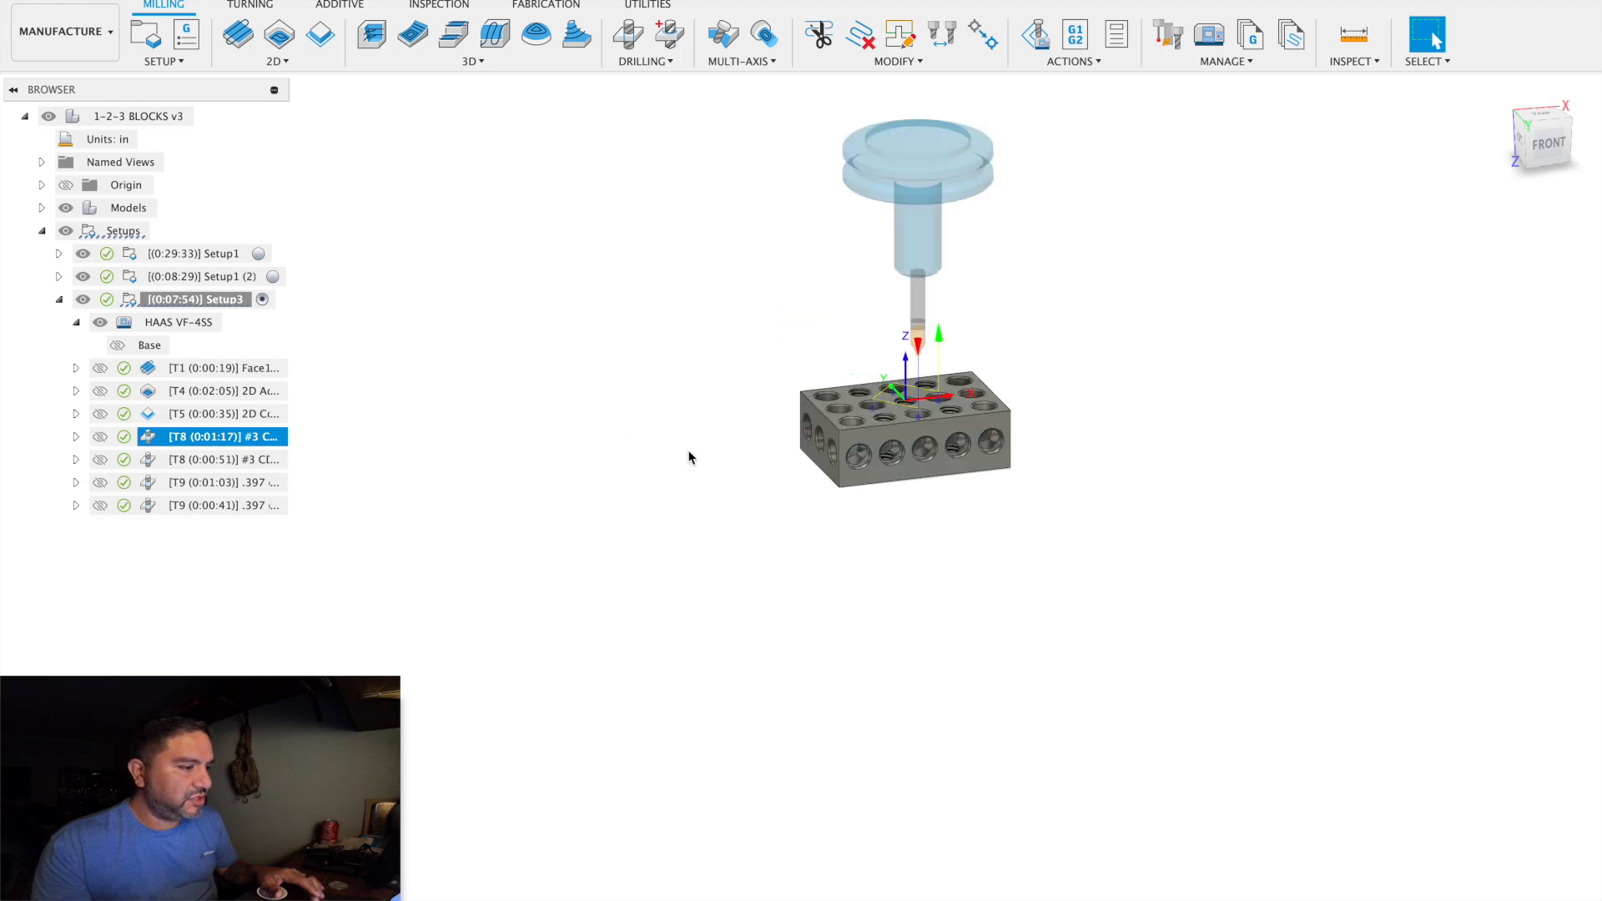
{"action": "middle_click_drag", "start_coordinate": [700, 477], "coordinate": [675, 490]}
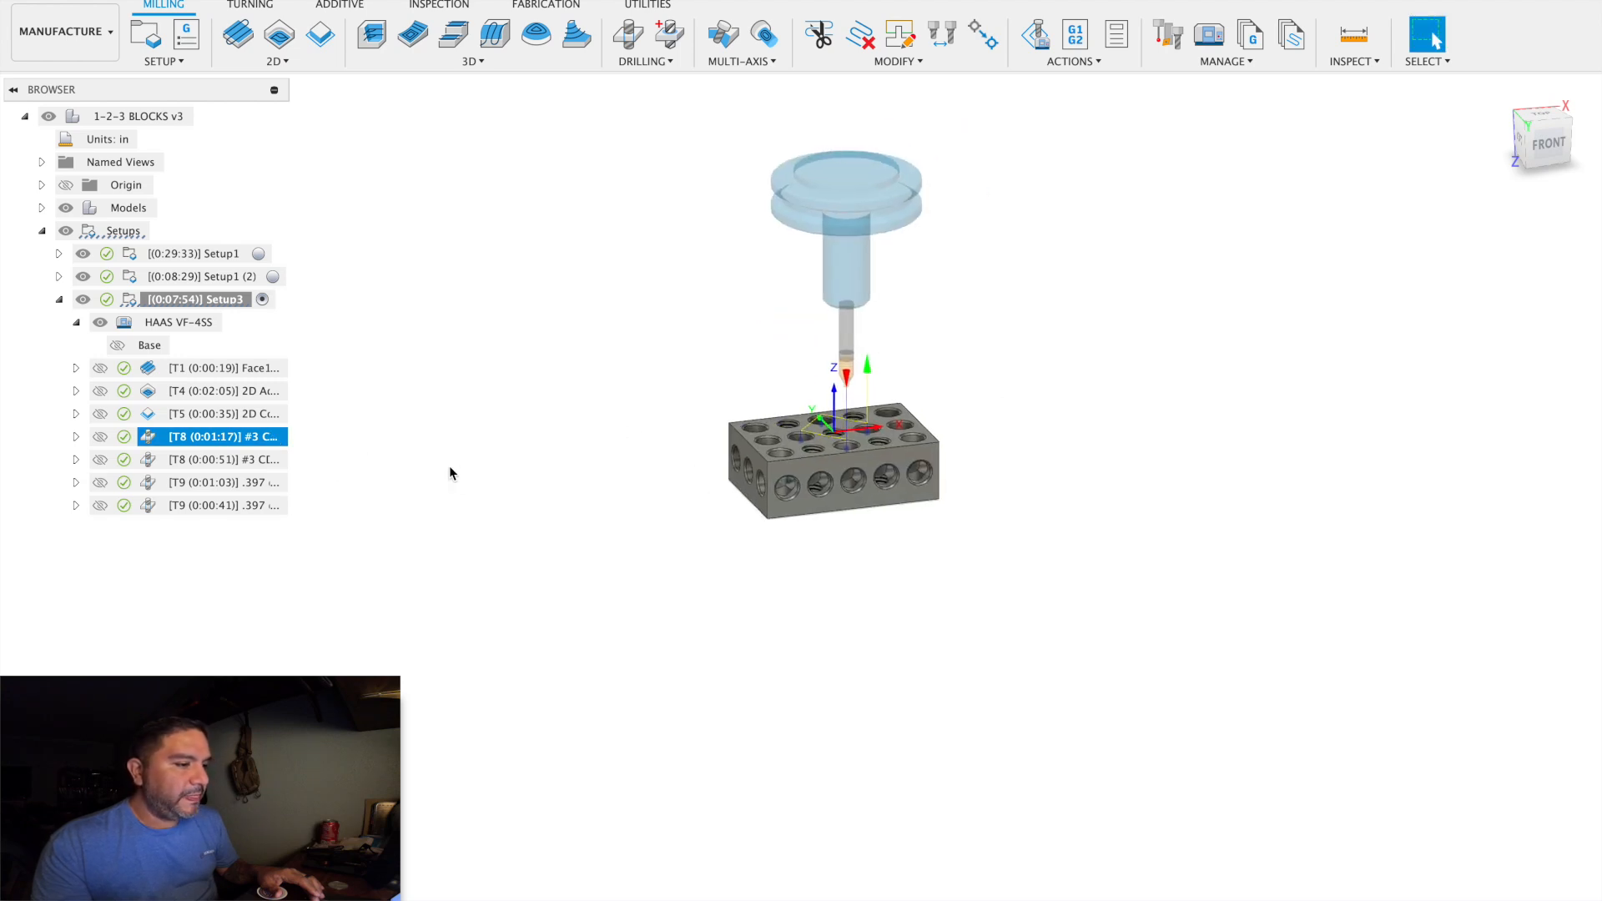
{"action": "left_click", "coordinate": [247, 459]}
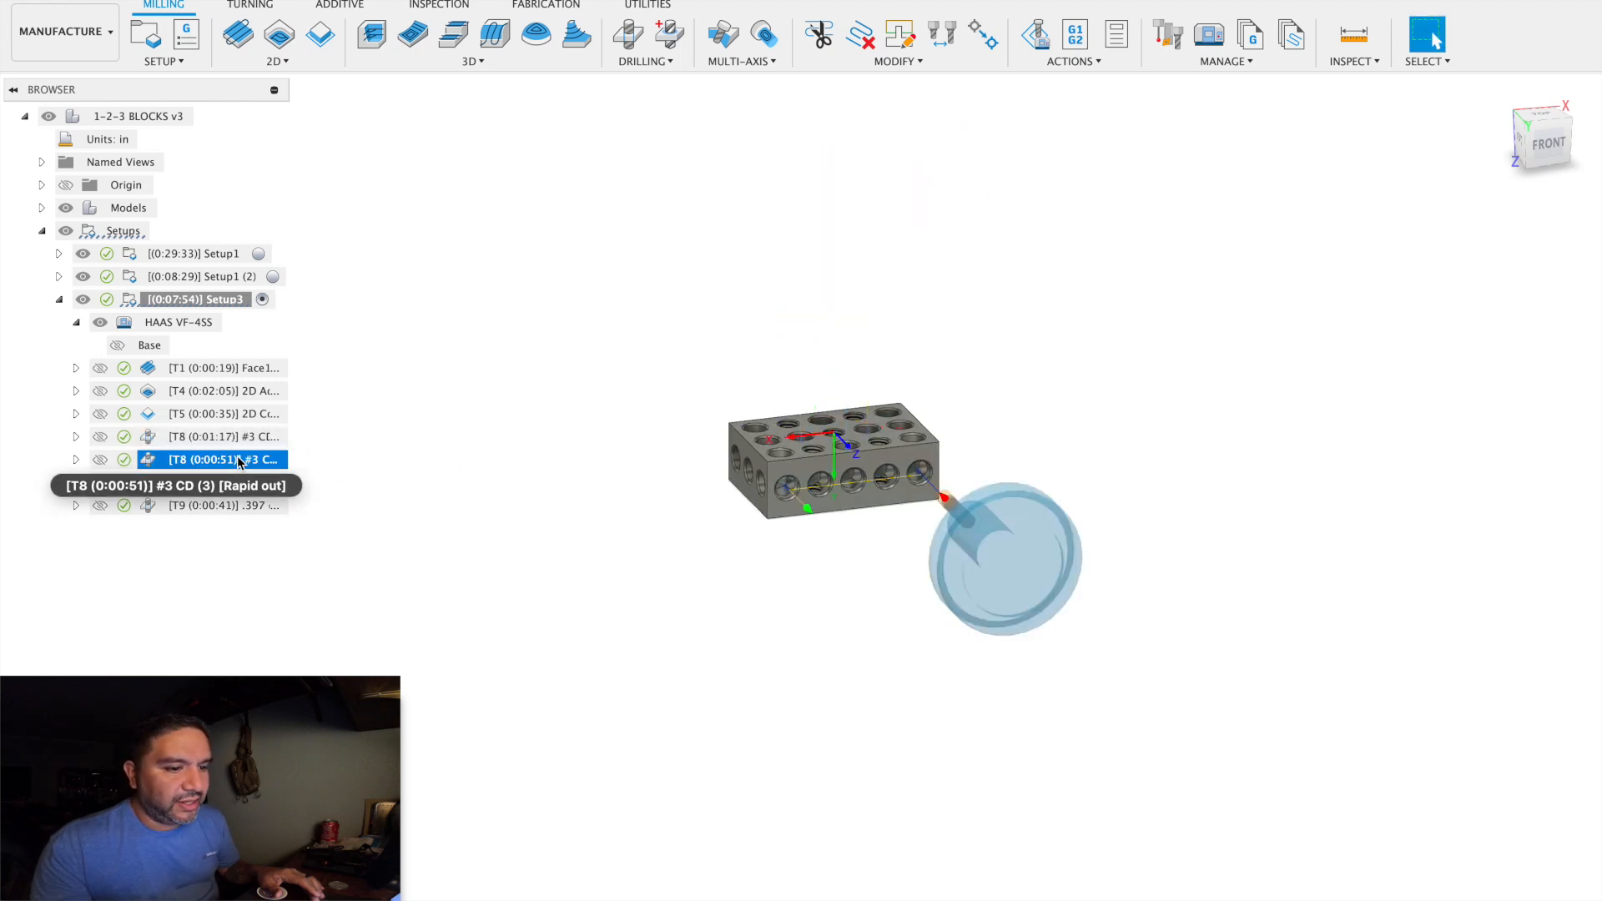
Open the #3 CD (3) drilling operation, check its tool orientation on the block's five-hole side face, and accept it.
{"action": "right_click", "coordinate": [239, 461]}
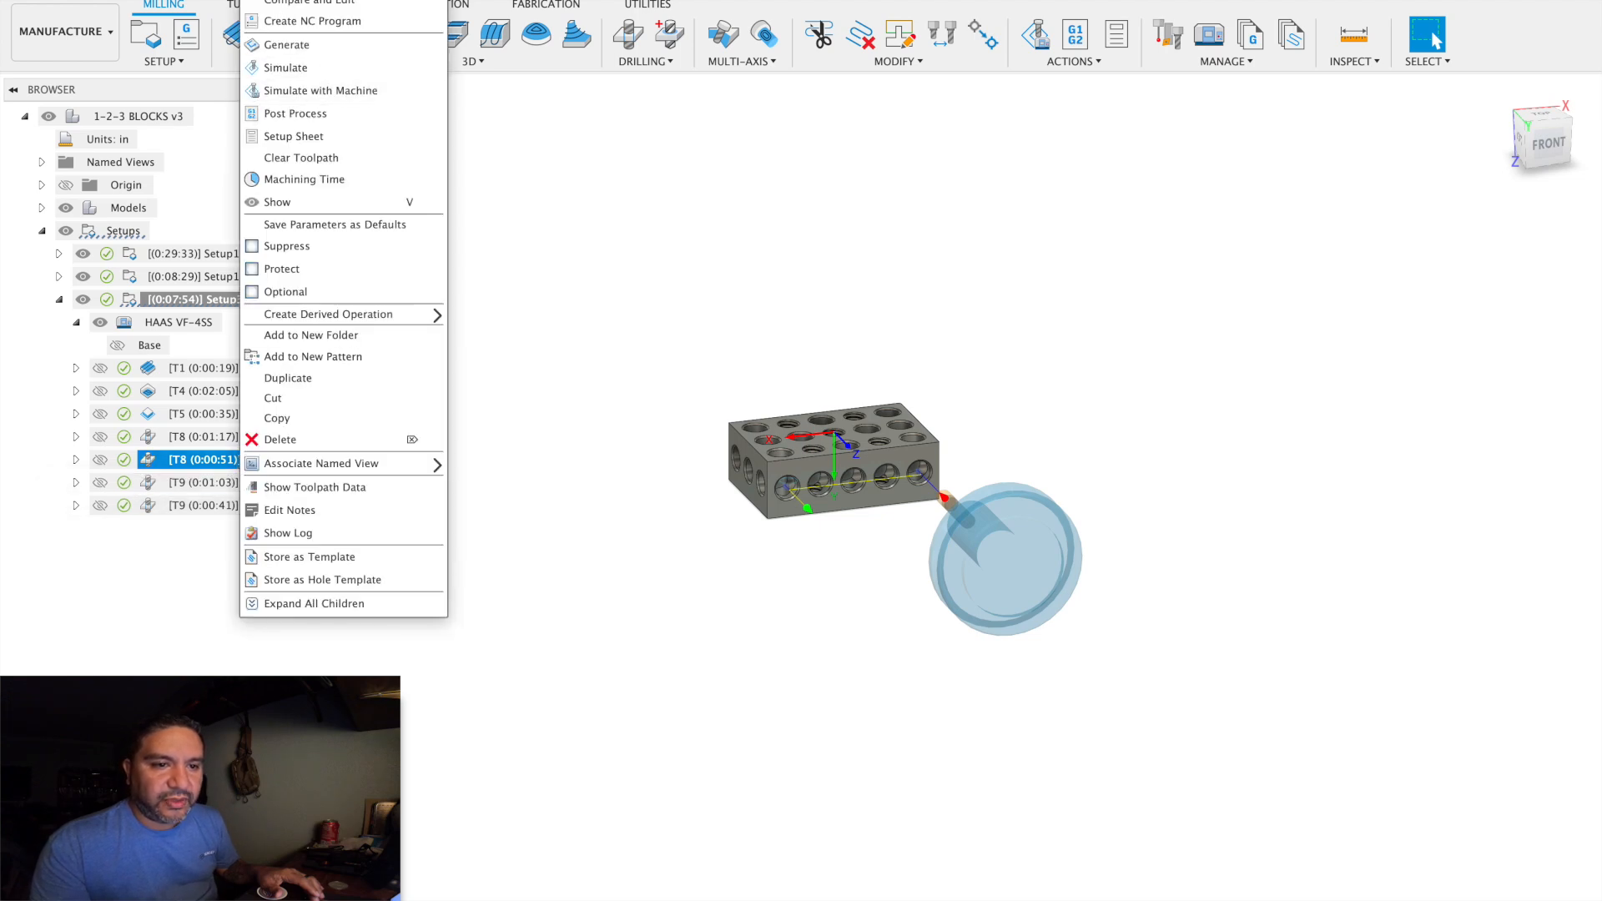
{"action": "left_click", "coordinate": [309, 213]}
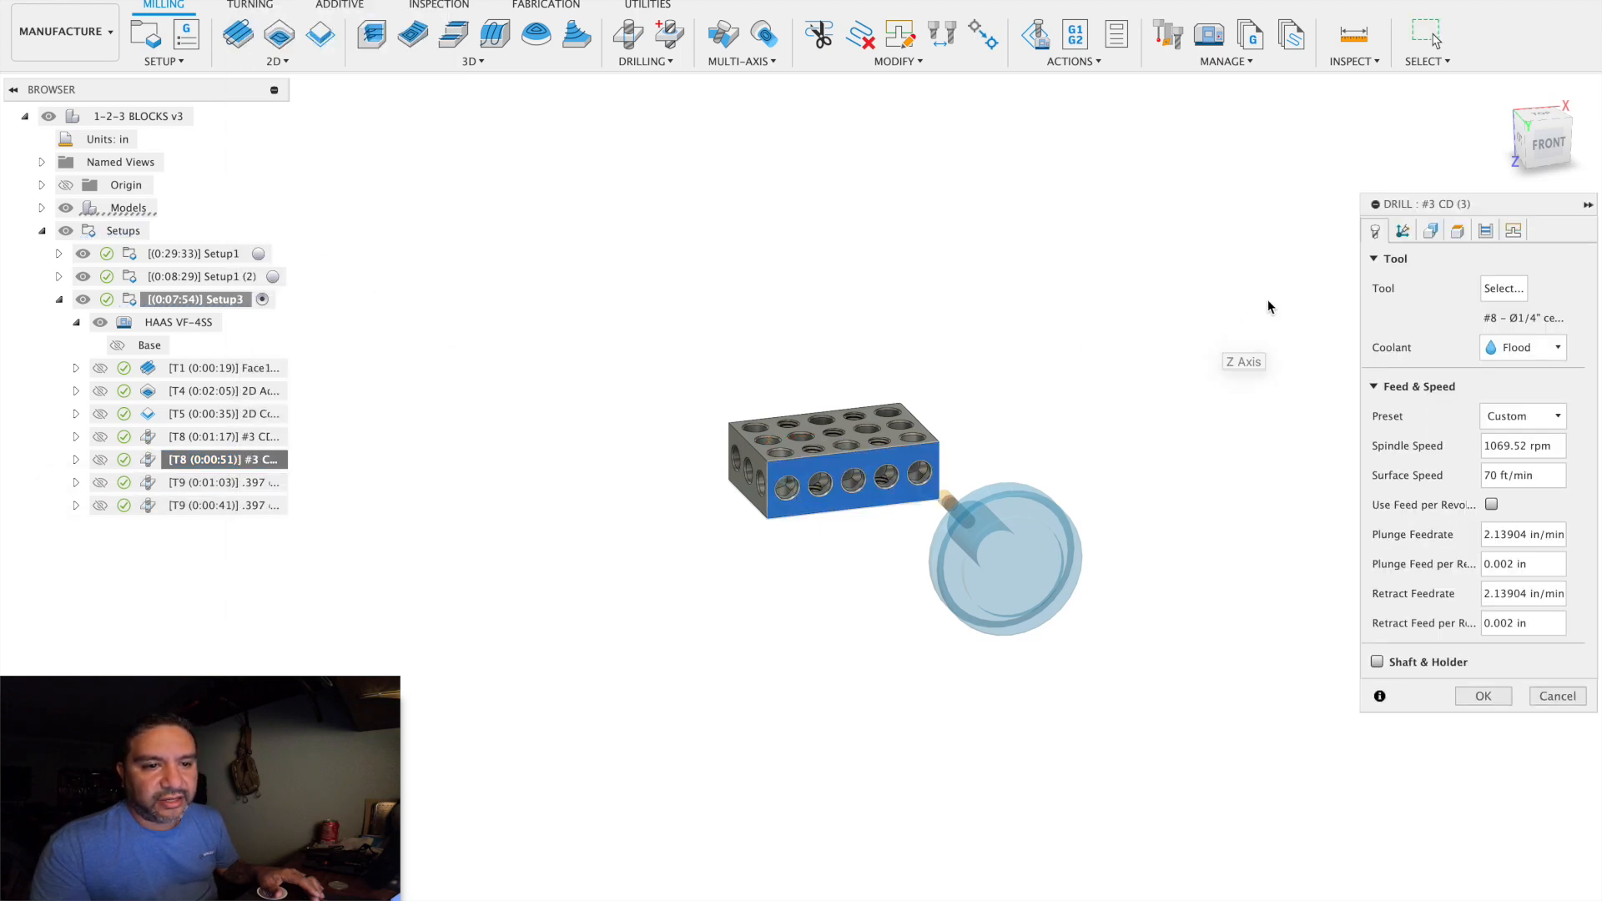
{"action": "left_click", "coordinate": [1402, 232]}
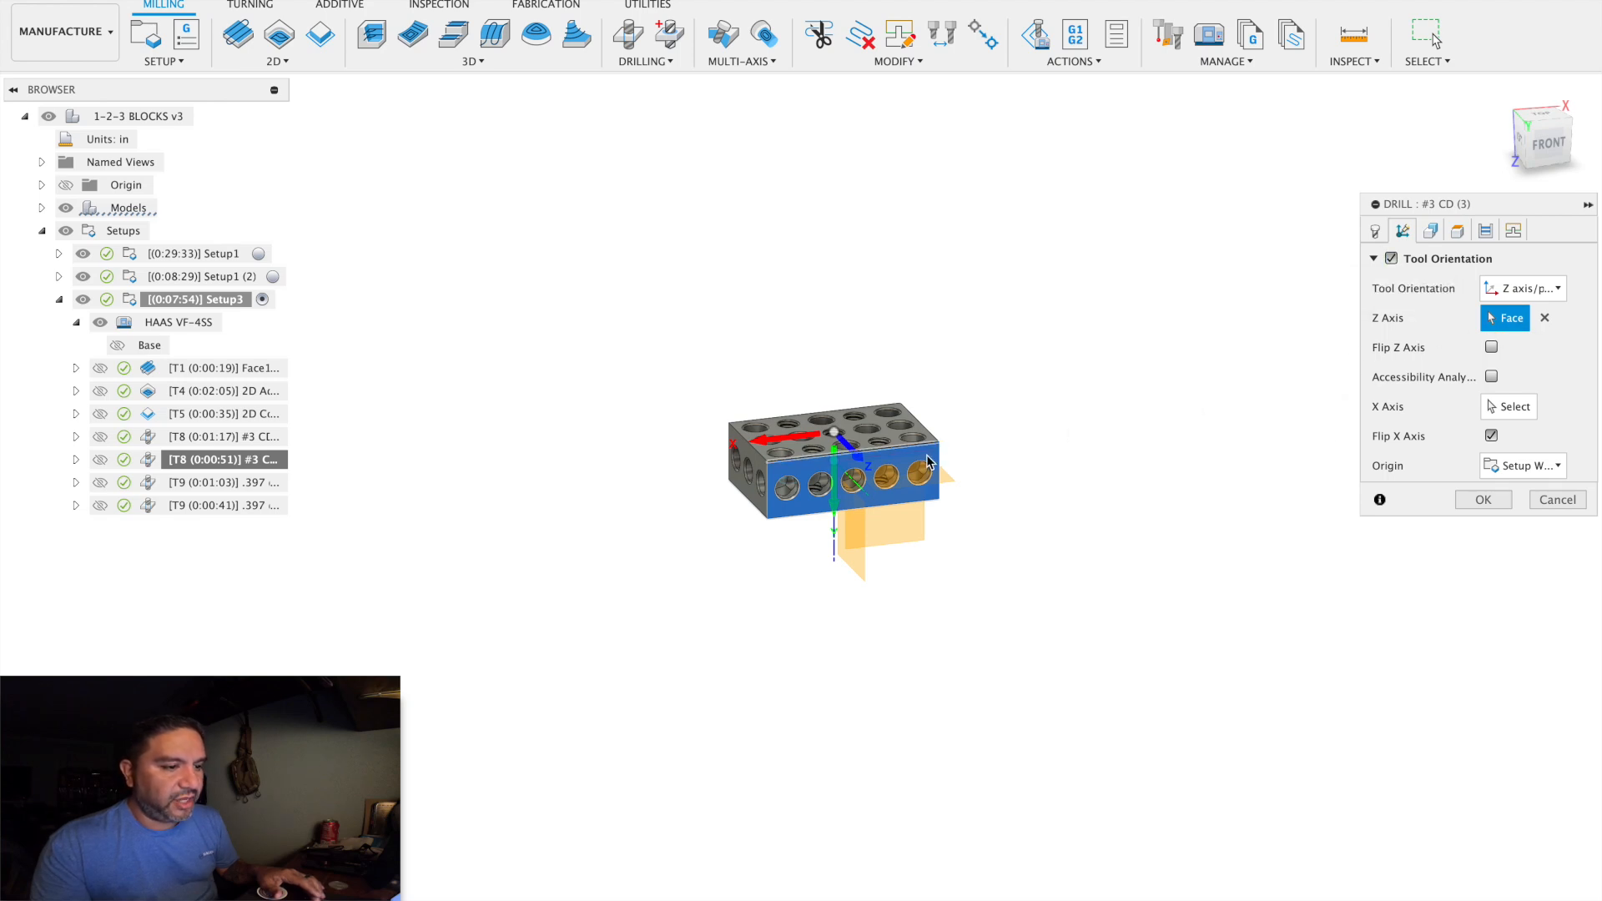
{"action": "middle_click_drag", "start_coordinate": [924, 489], "coordinate": [956, 455], "text": "shift"}
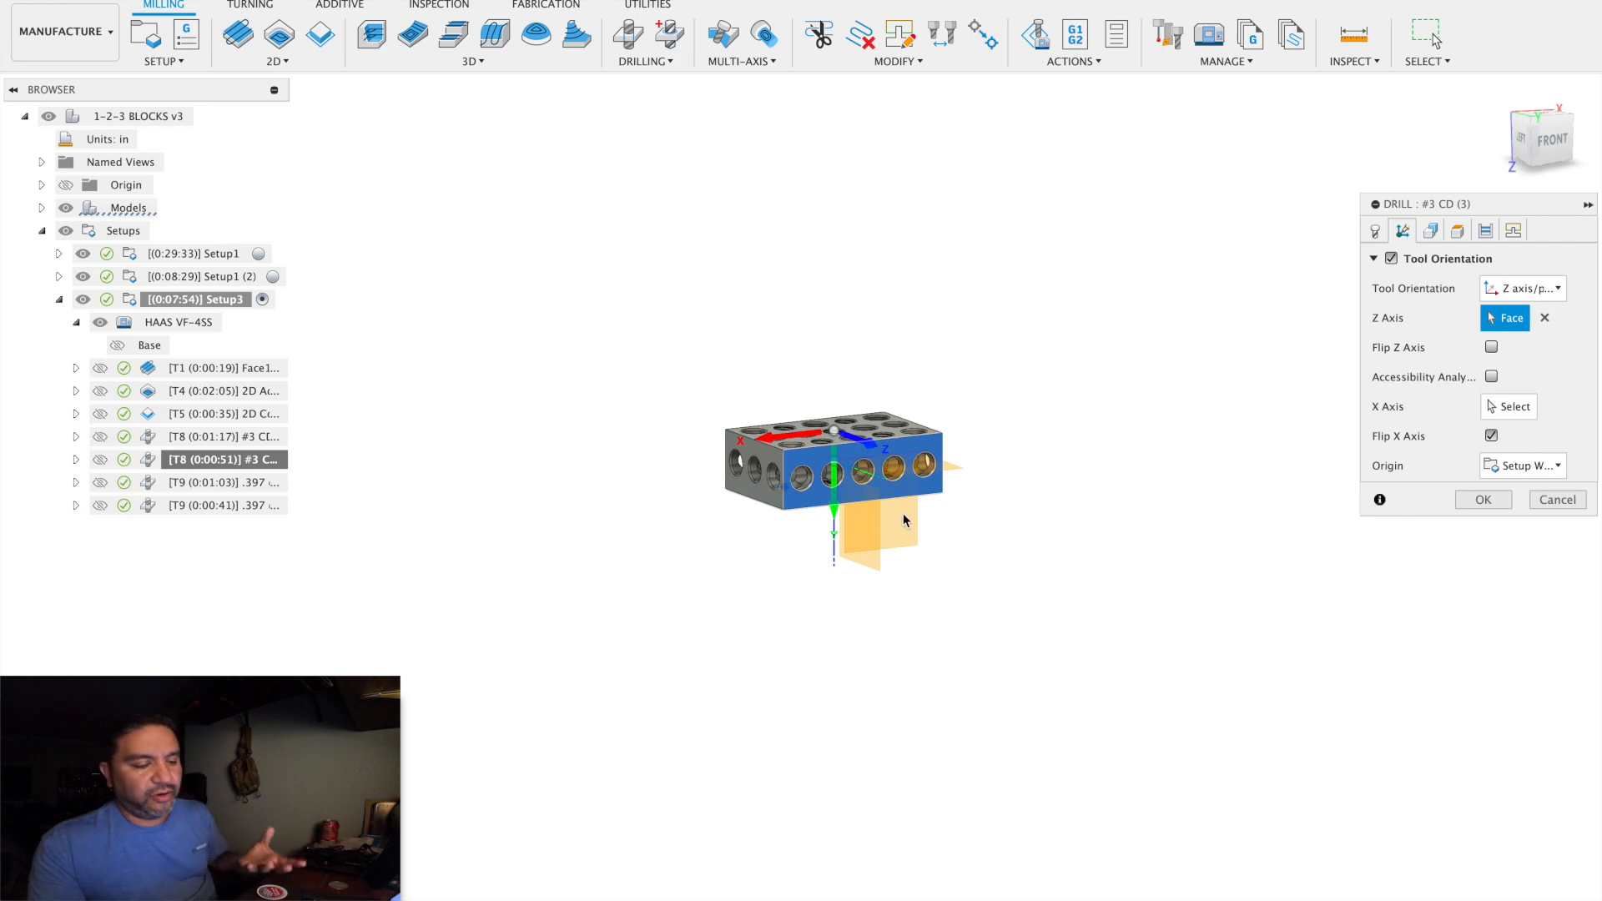
{"action": "left_click", "coordinate": [1483, 503]}
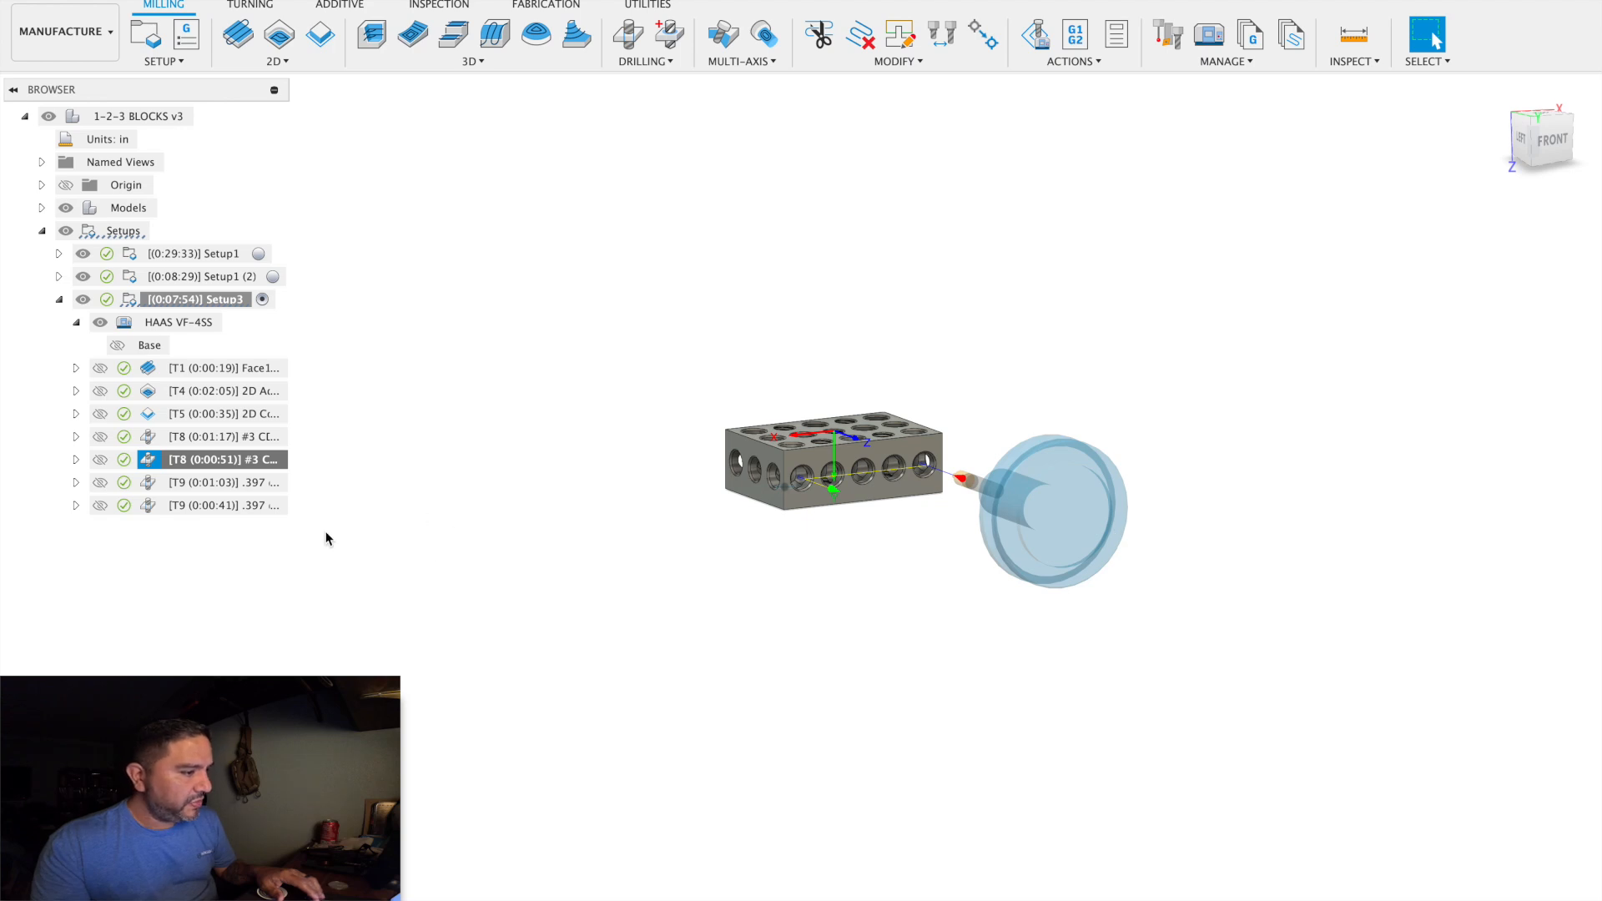
Duplicate the #3 CD (3) centre-drilling operation within Setup3.
{"action": "middle_click_drag", "start_coordinate": [429, 526], "coordinate": [421, 538], "text": "shift"}
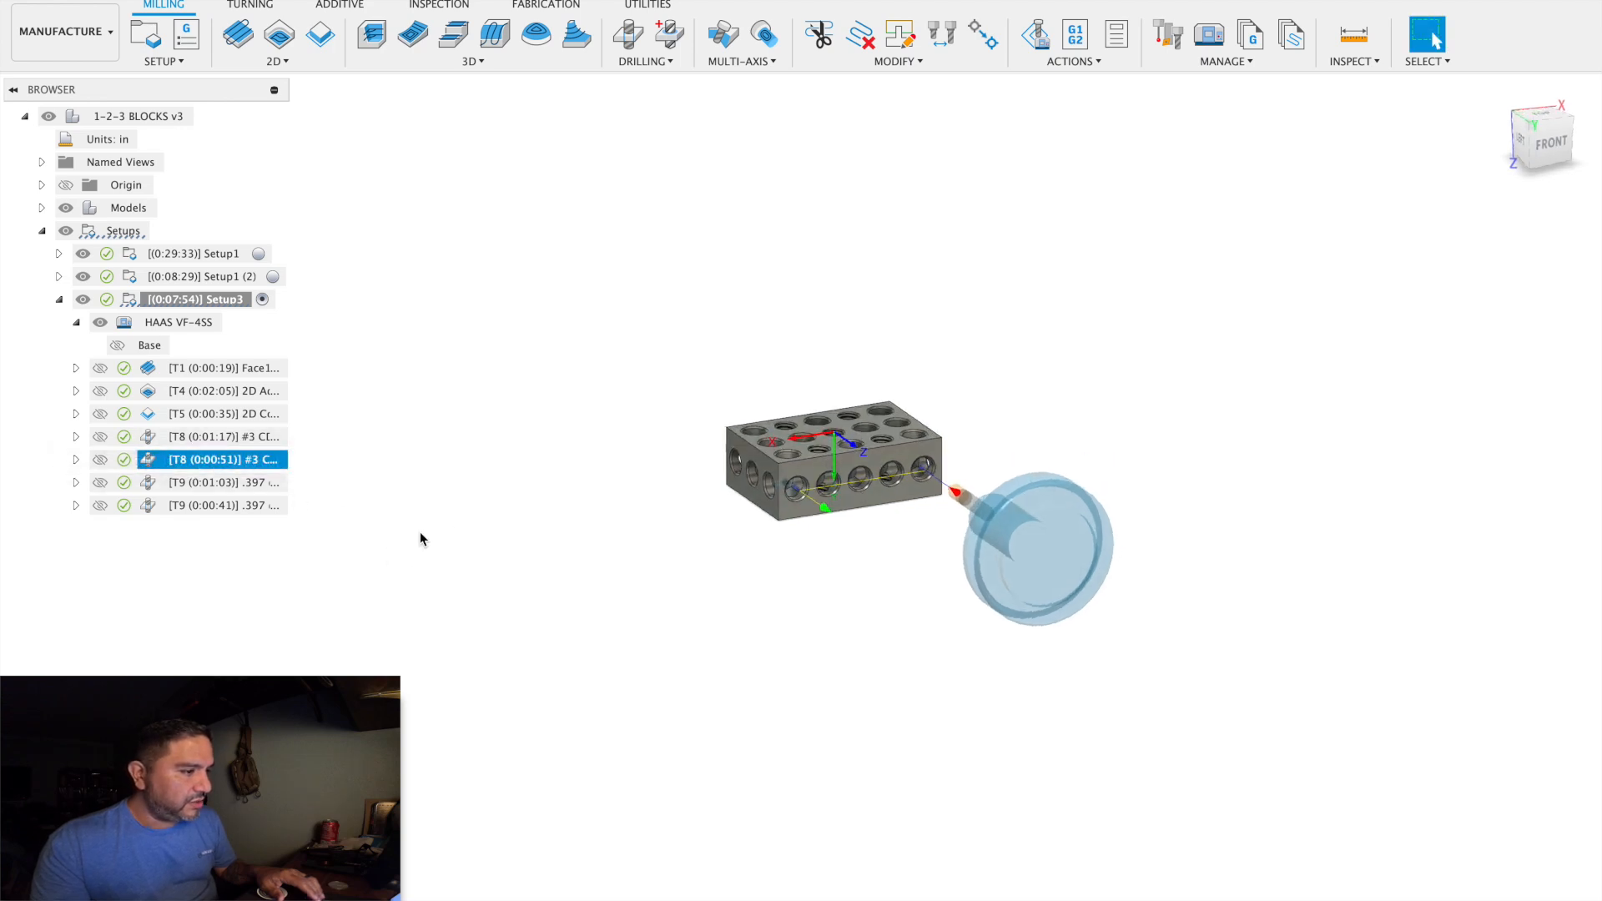
{"action": "right_click", "coordinate": [237, 459]}
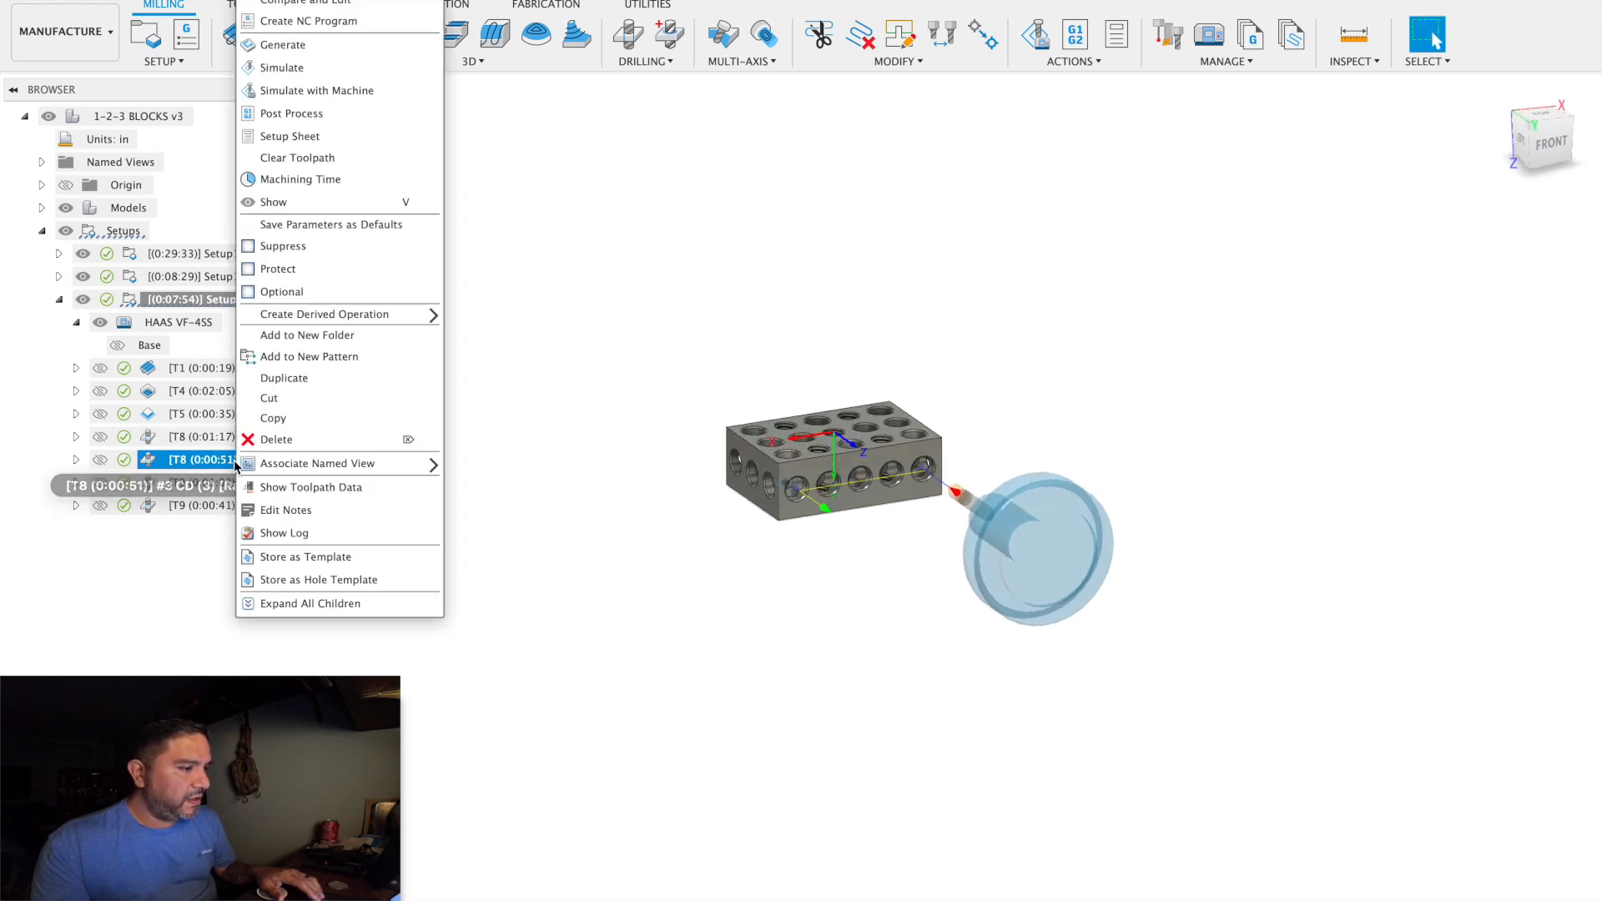
{"action": "left_click", "coordinate": [279, 378]}
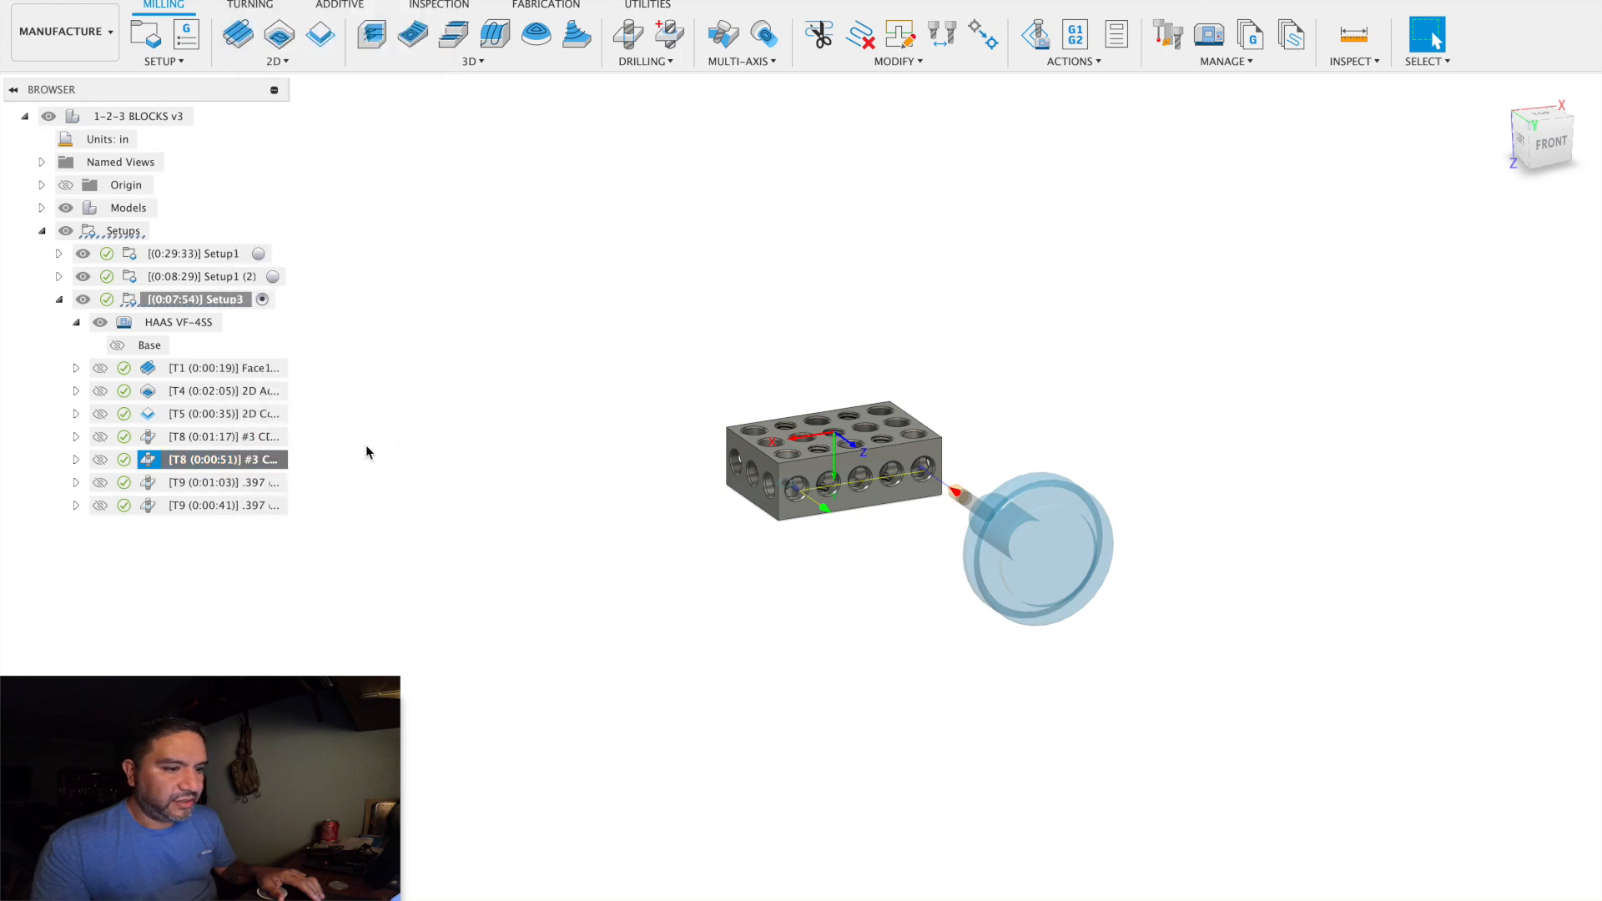
Edit the duplicated #3 CD operation and set its tool orientation Z axis to the block's end face with three holes.
{"action": "right_click", "coordinate": [202, 481]}
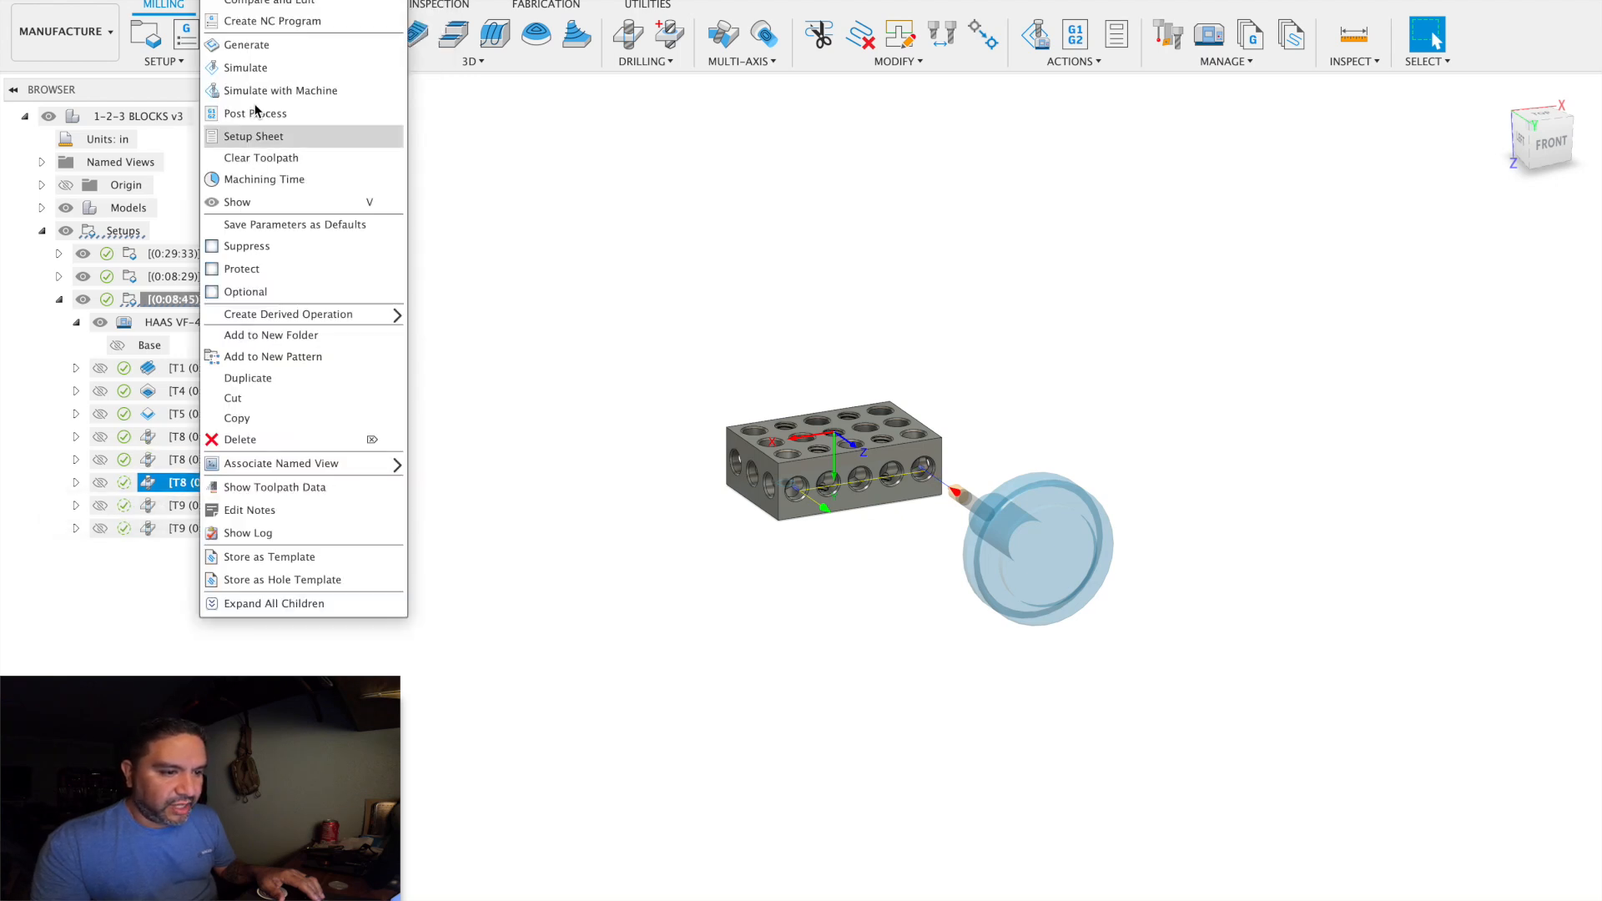
{"action": "left_click", "coordinate": [242, 0]}
{"action": "middle_click_drag", "start_coordinate": [692, 584], "coordinate": [744, 593], "text": "shift"}
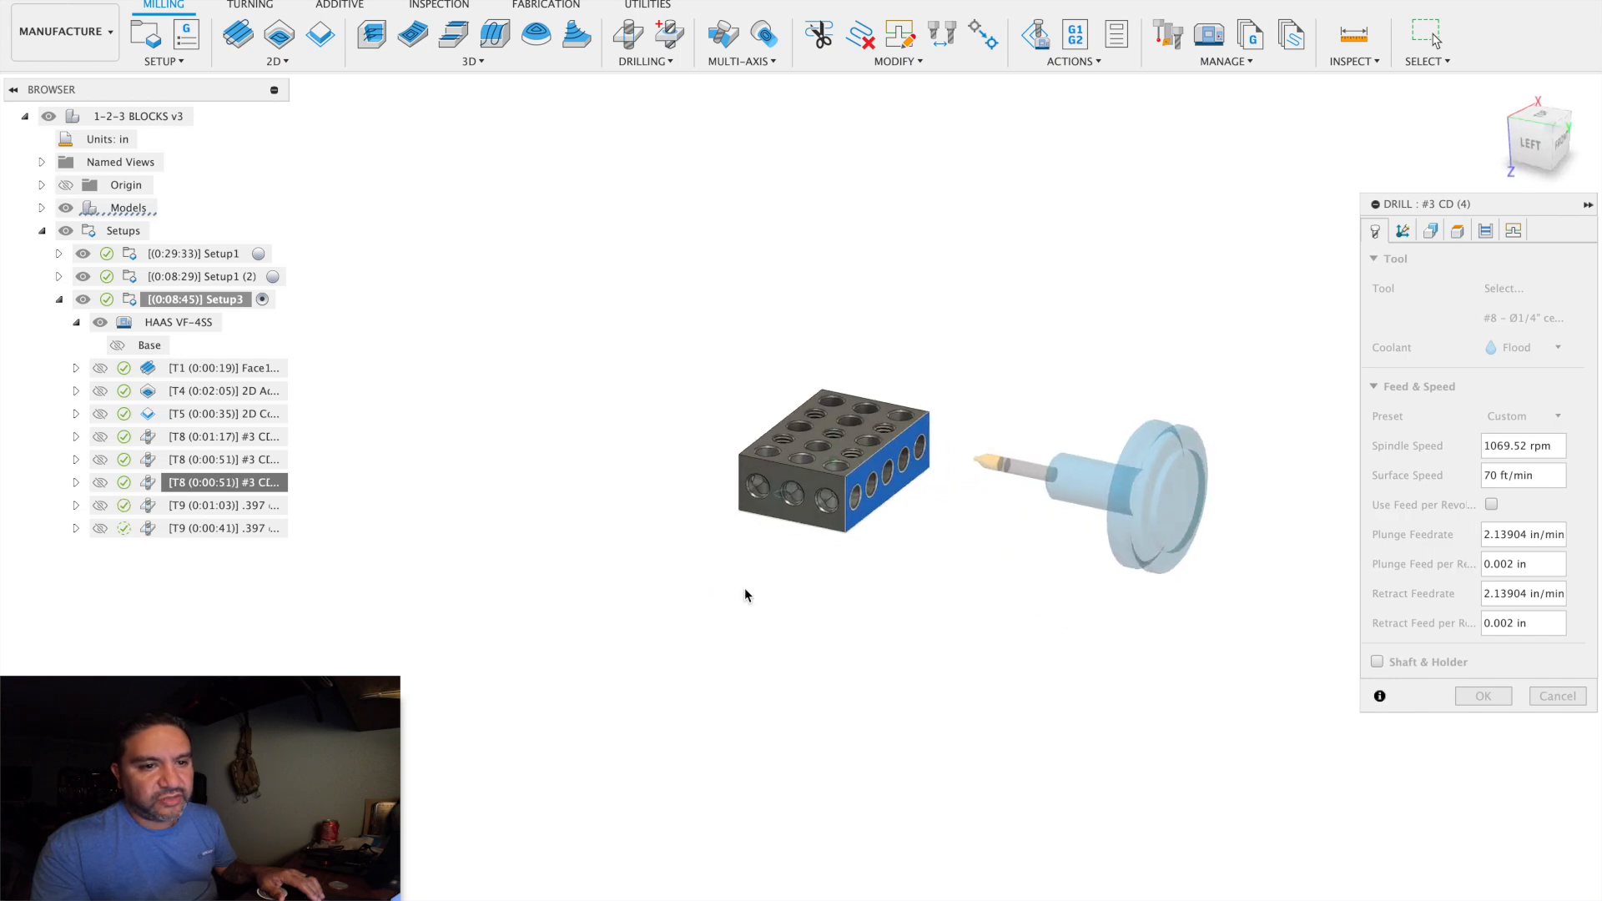
{"action": "scroll", "coordinate": [909, 501], "scroll_direction": "up", "scroll_amount": 2}
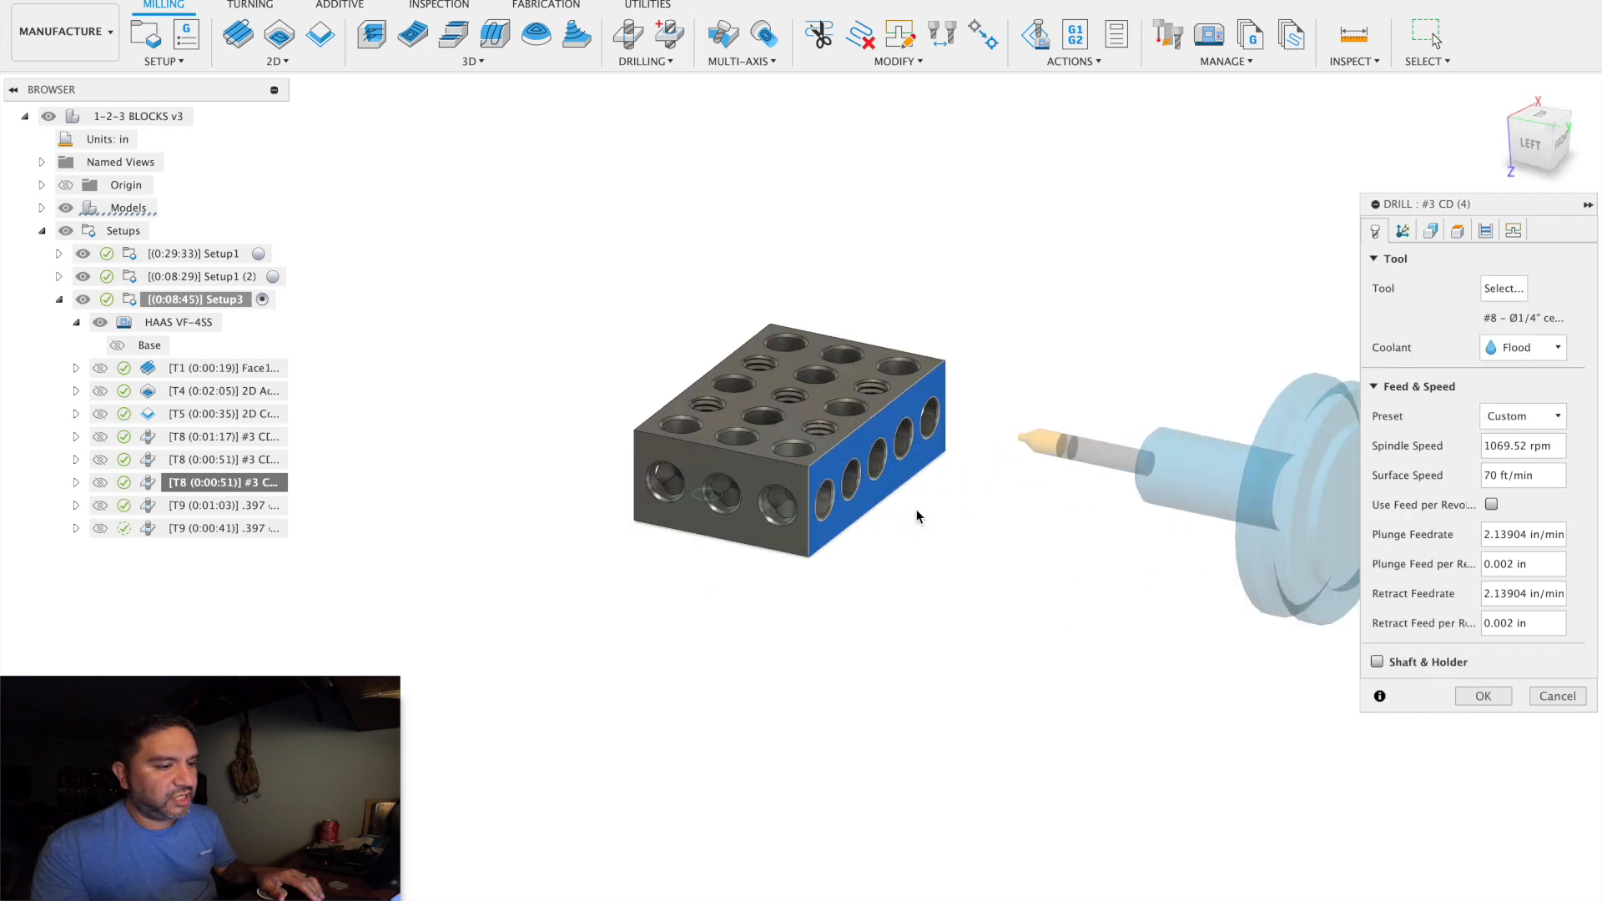
{"action": "left_click", "coordinate": [1401, 232]}
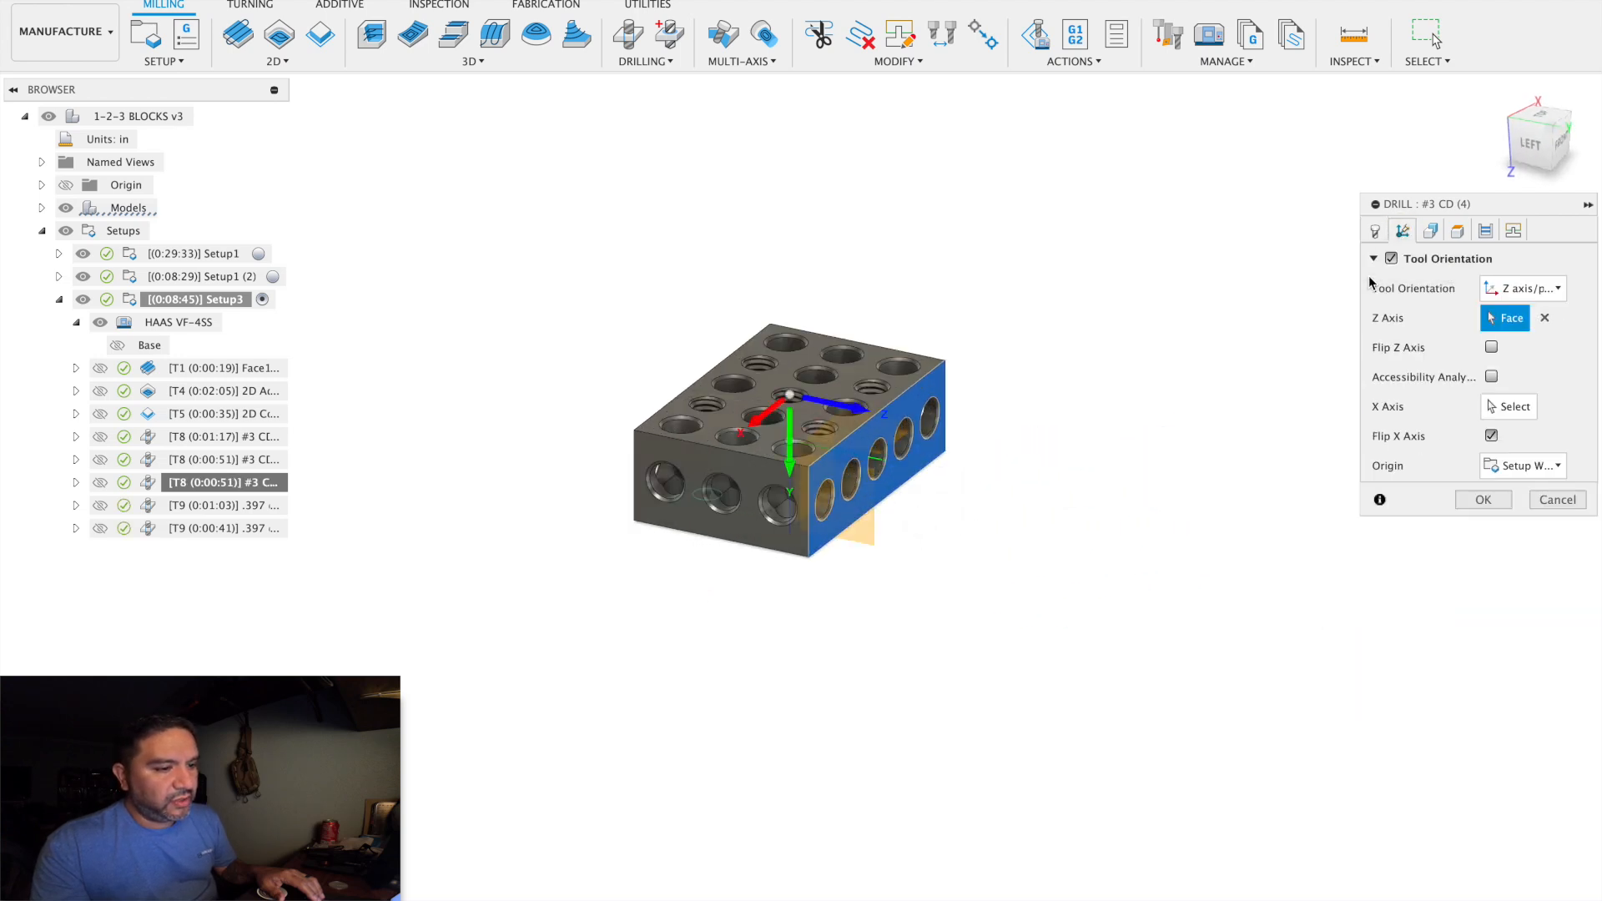
{"action": "left_click", "coordinate": [715, 464]}
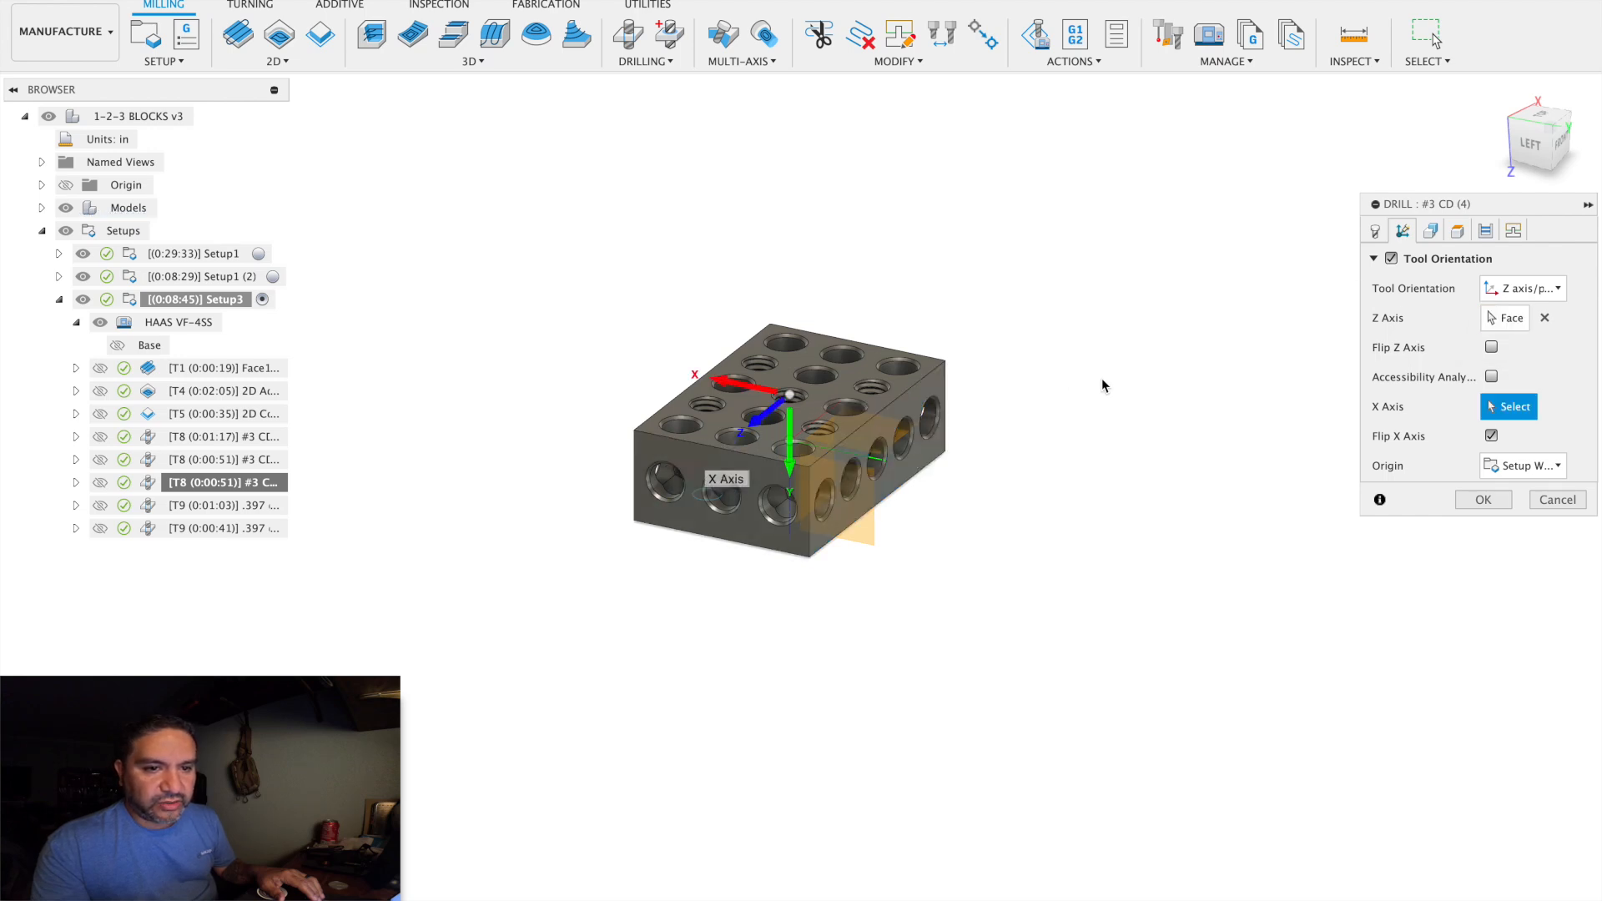
Replace the duplicated #3 CD operation's hole faces with the three holes in the block's end face and accept the operation.
{"action": "left_click", "coordinate": [1430, 230]}
{"action": "left_click", "coordinate": [1553, 319]}
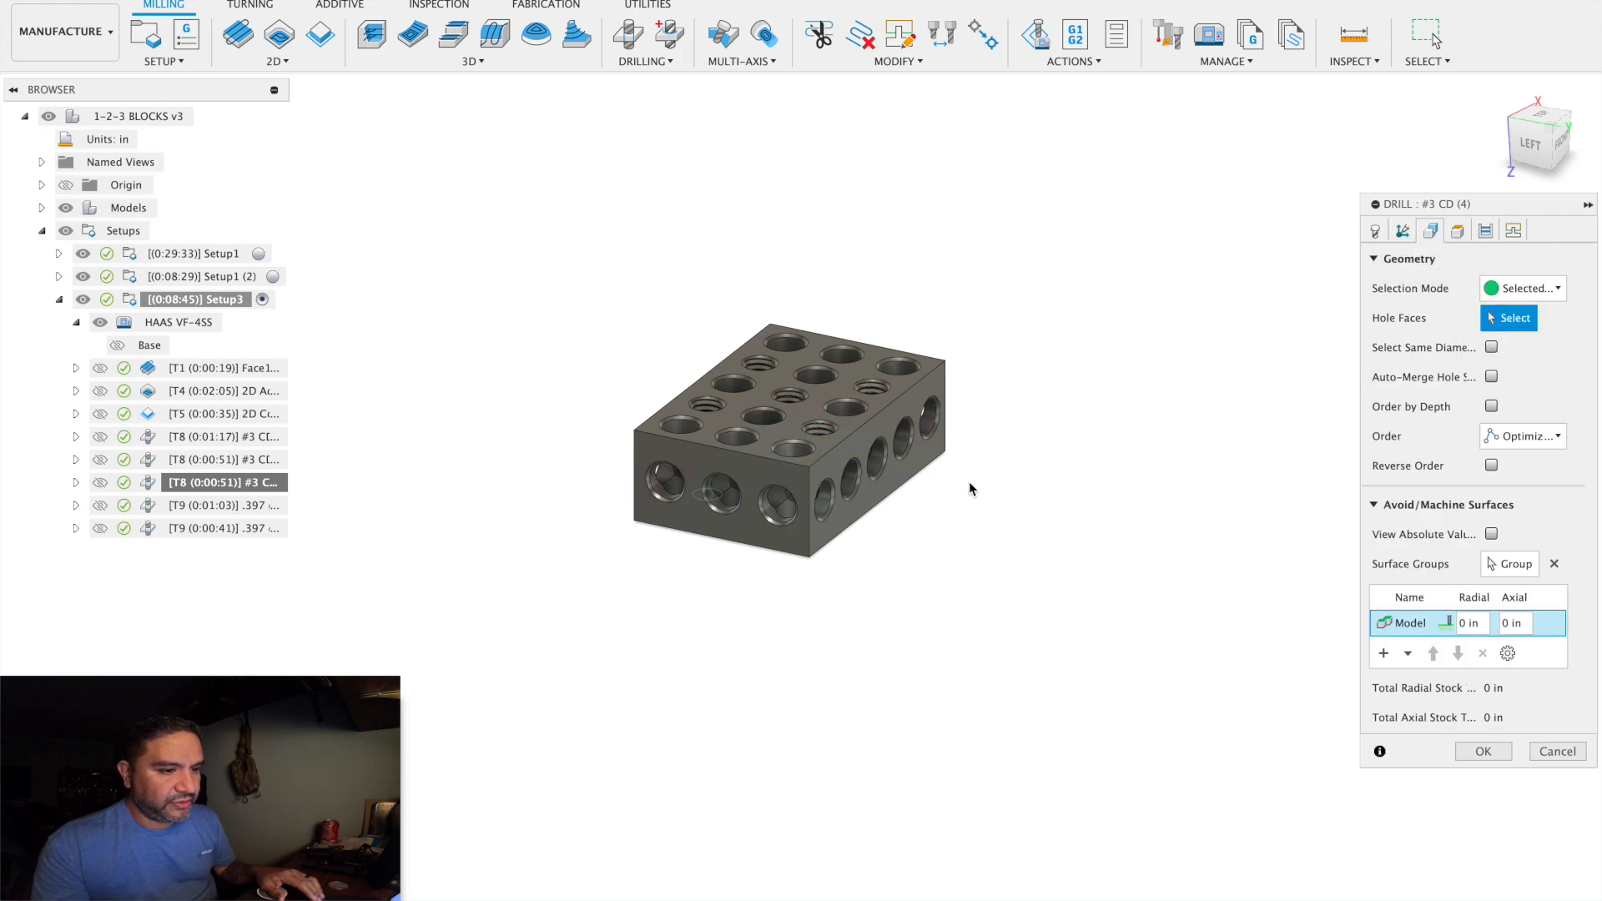
{"action": "scroll", "coordinate": [709, 534], "scroll_direction": "up", "scroll_amount": 5}
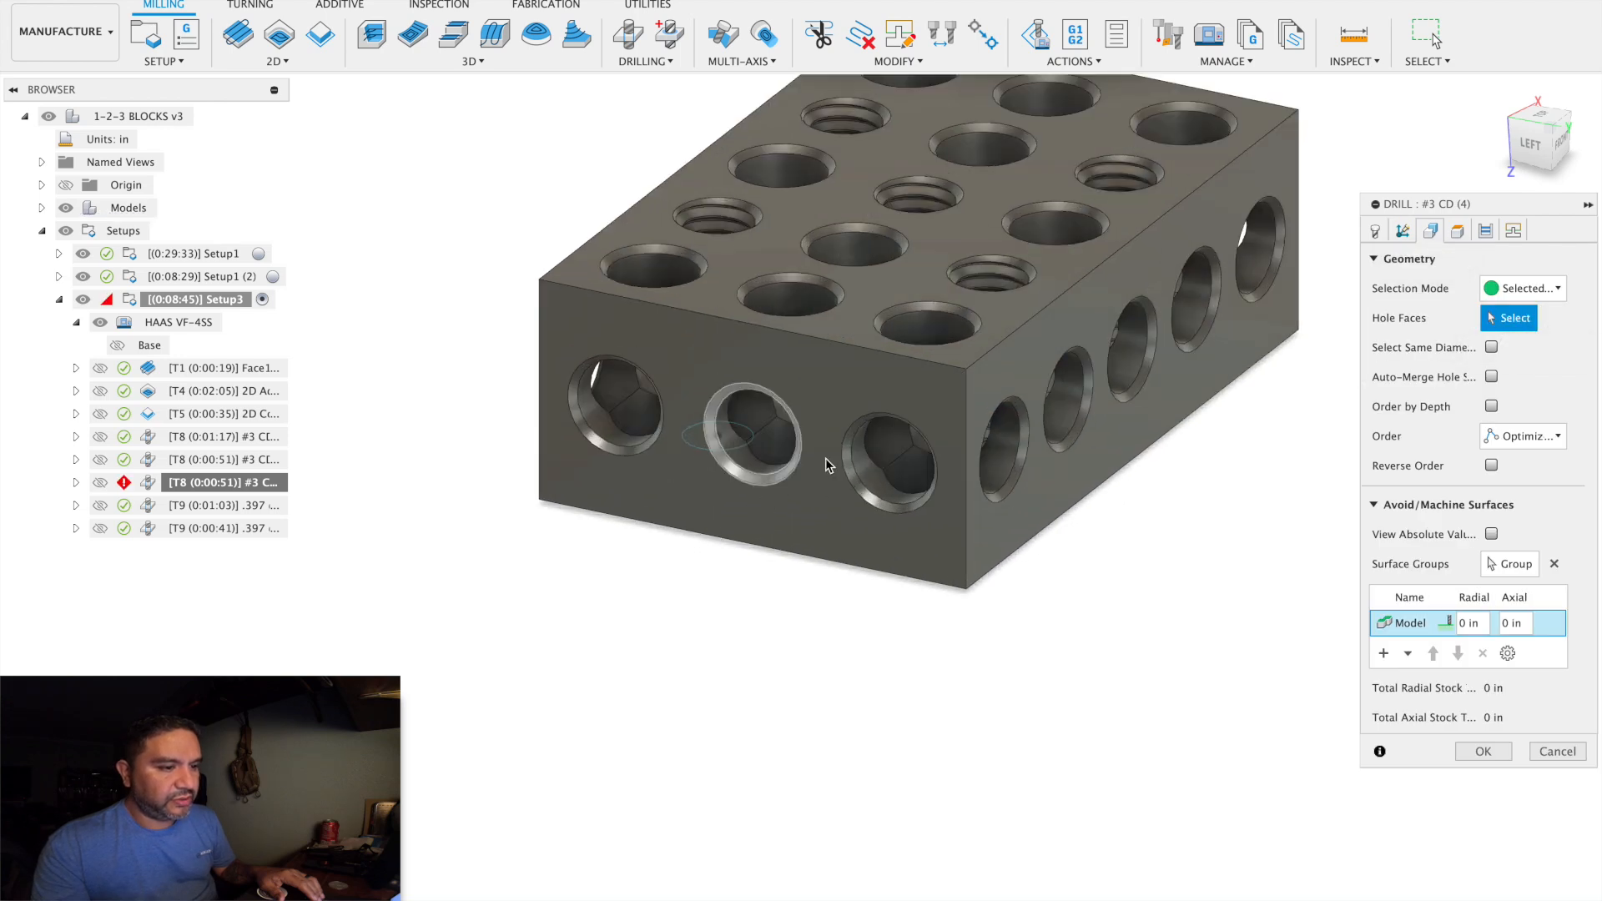
{"action": "left_click", "coordinate": [855, 483]}
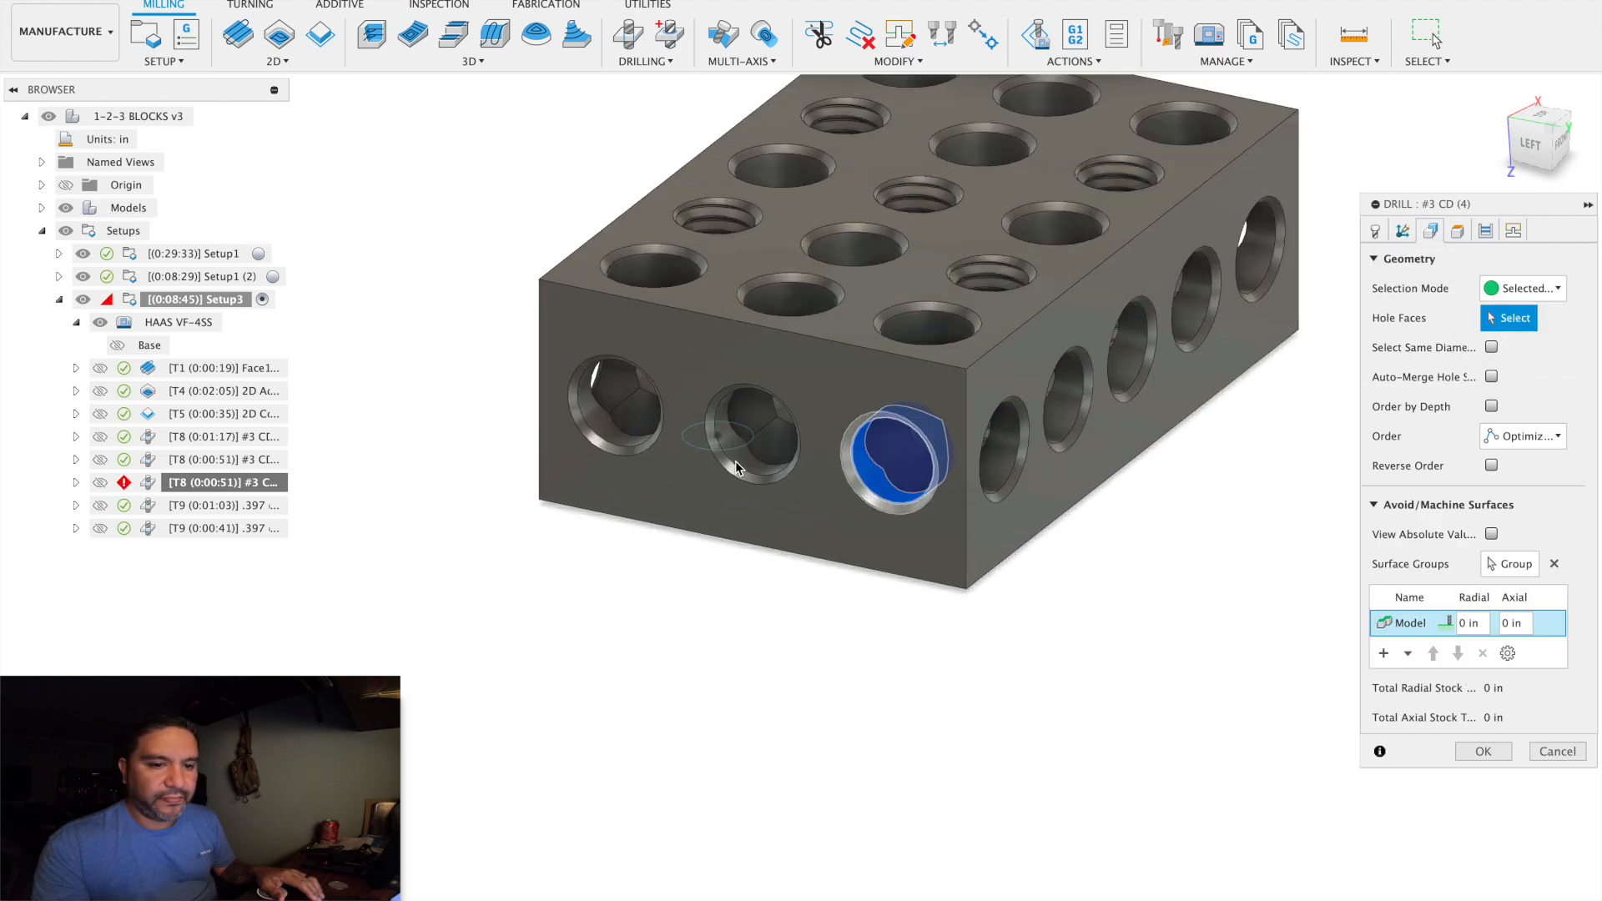
{"action": "left_click", "coordinate": [741, 470]}
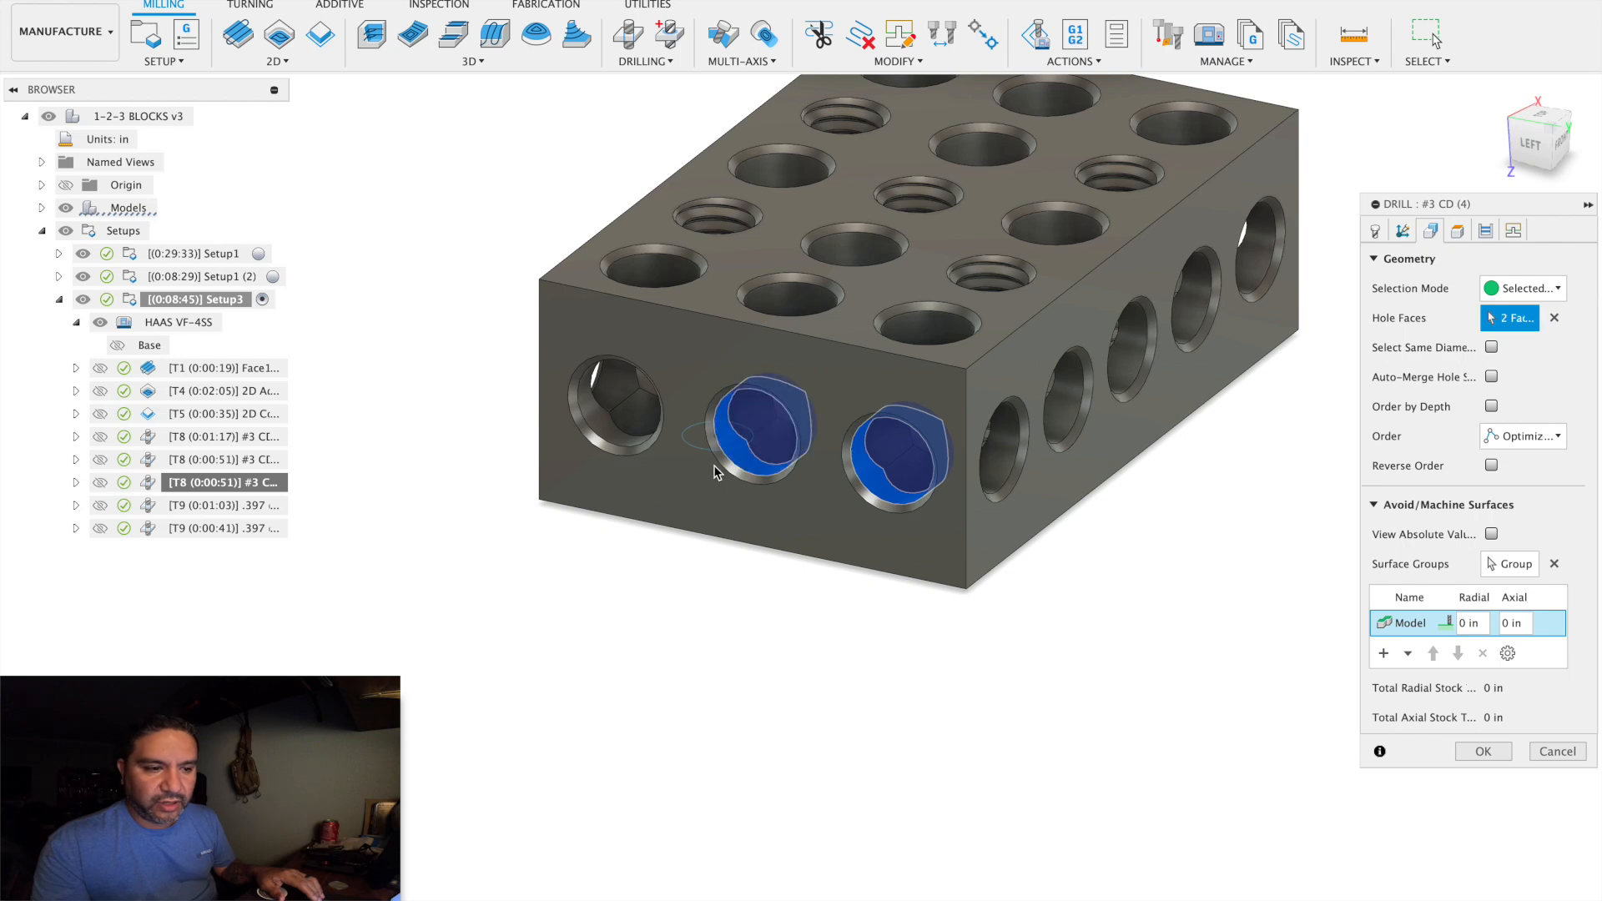
{"action": "left_click", "coordinate": [619, 436]}
{"action": "left_click", "coordinate": [1485, 753]}
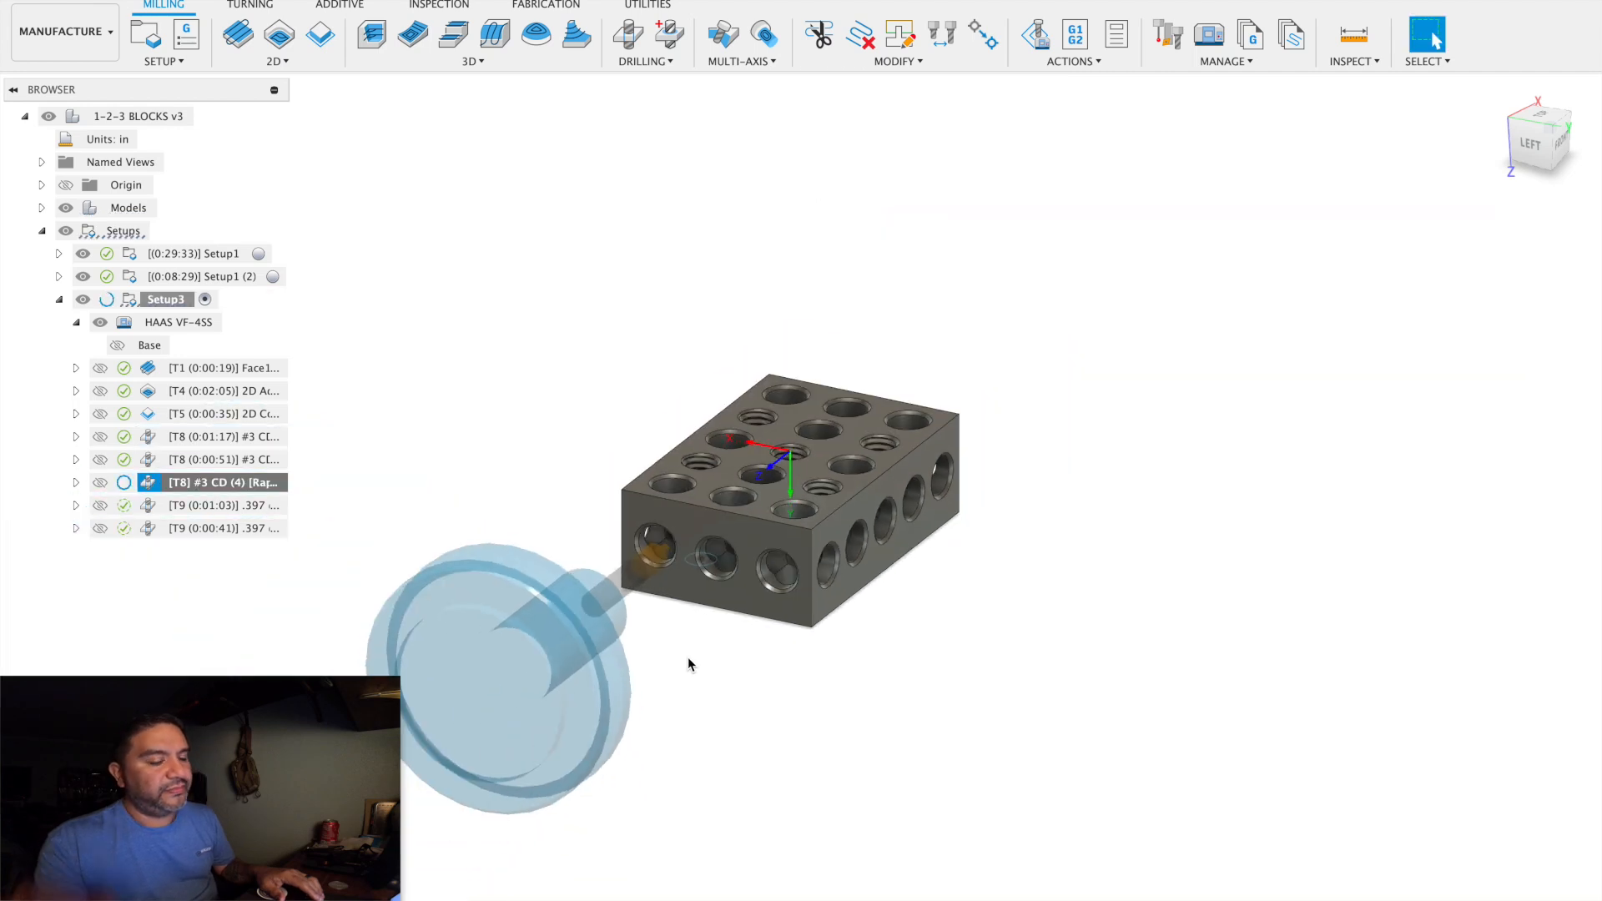
{"action": "middle_click_drag", "start_coordinate": [679, 662], "coordinate": [729, 659], "text": "shift"}
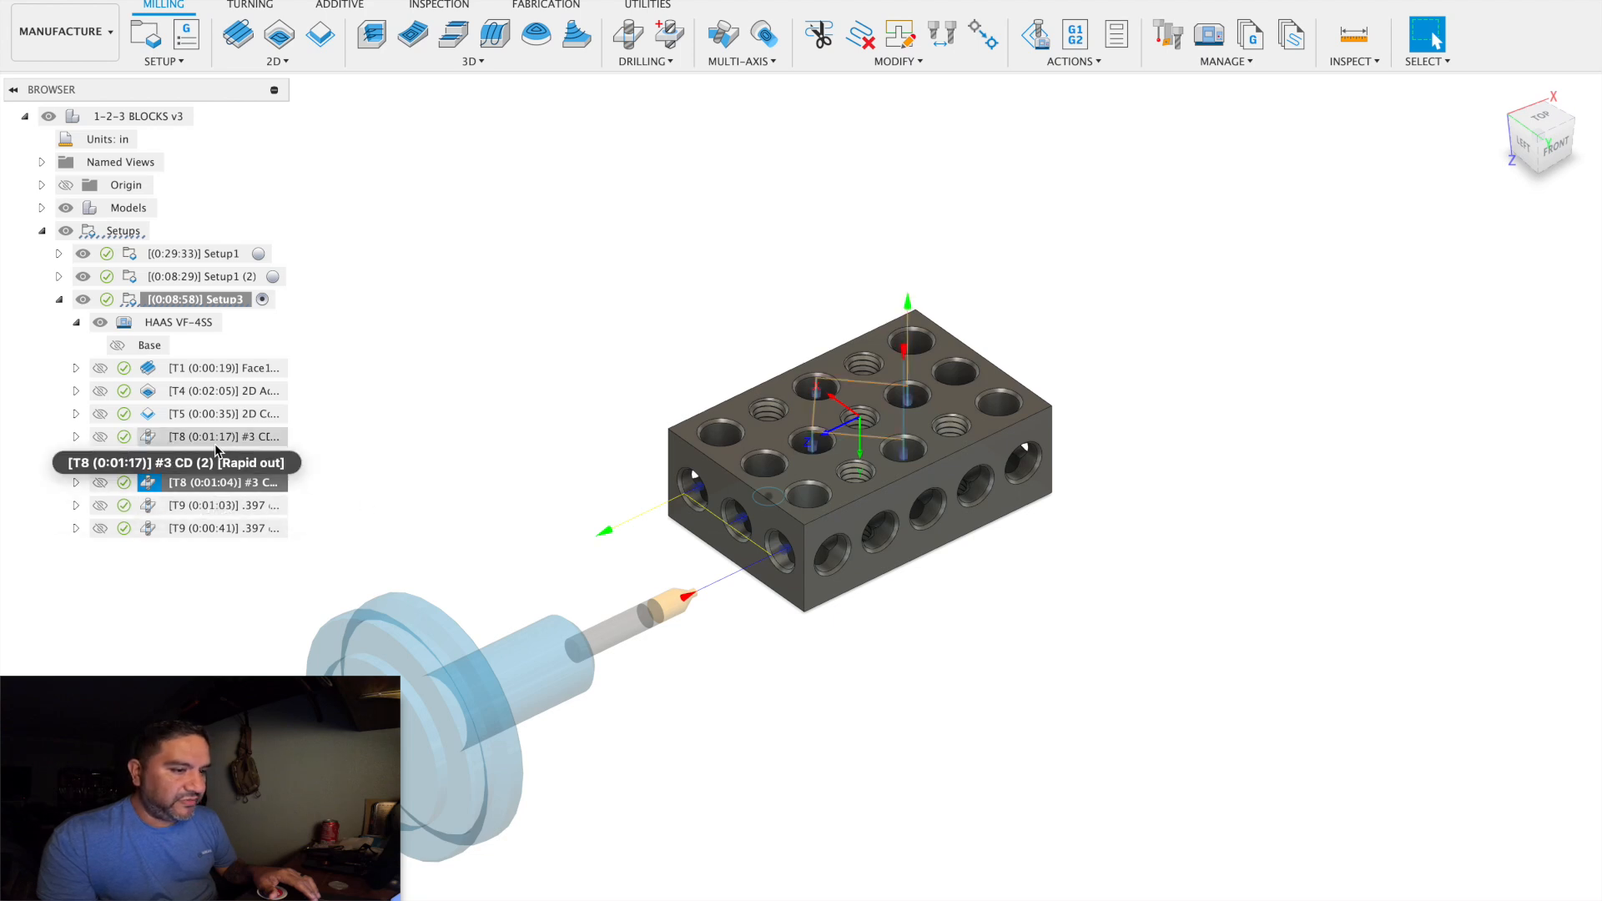
Duplicate the last .397 drilling operation within Setup3.
{"action": "left_click", "coordinate": [213, 528]}
{"action": "right_click", "coordinate": [214, 528]}
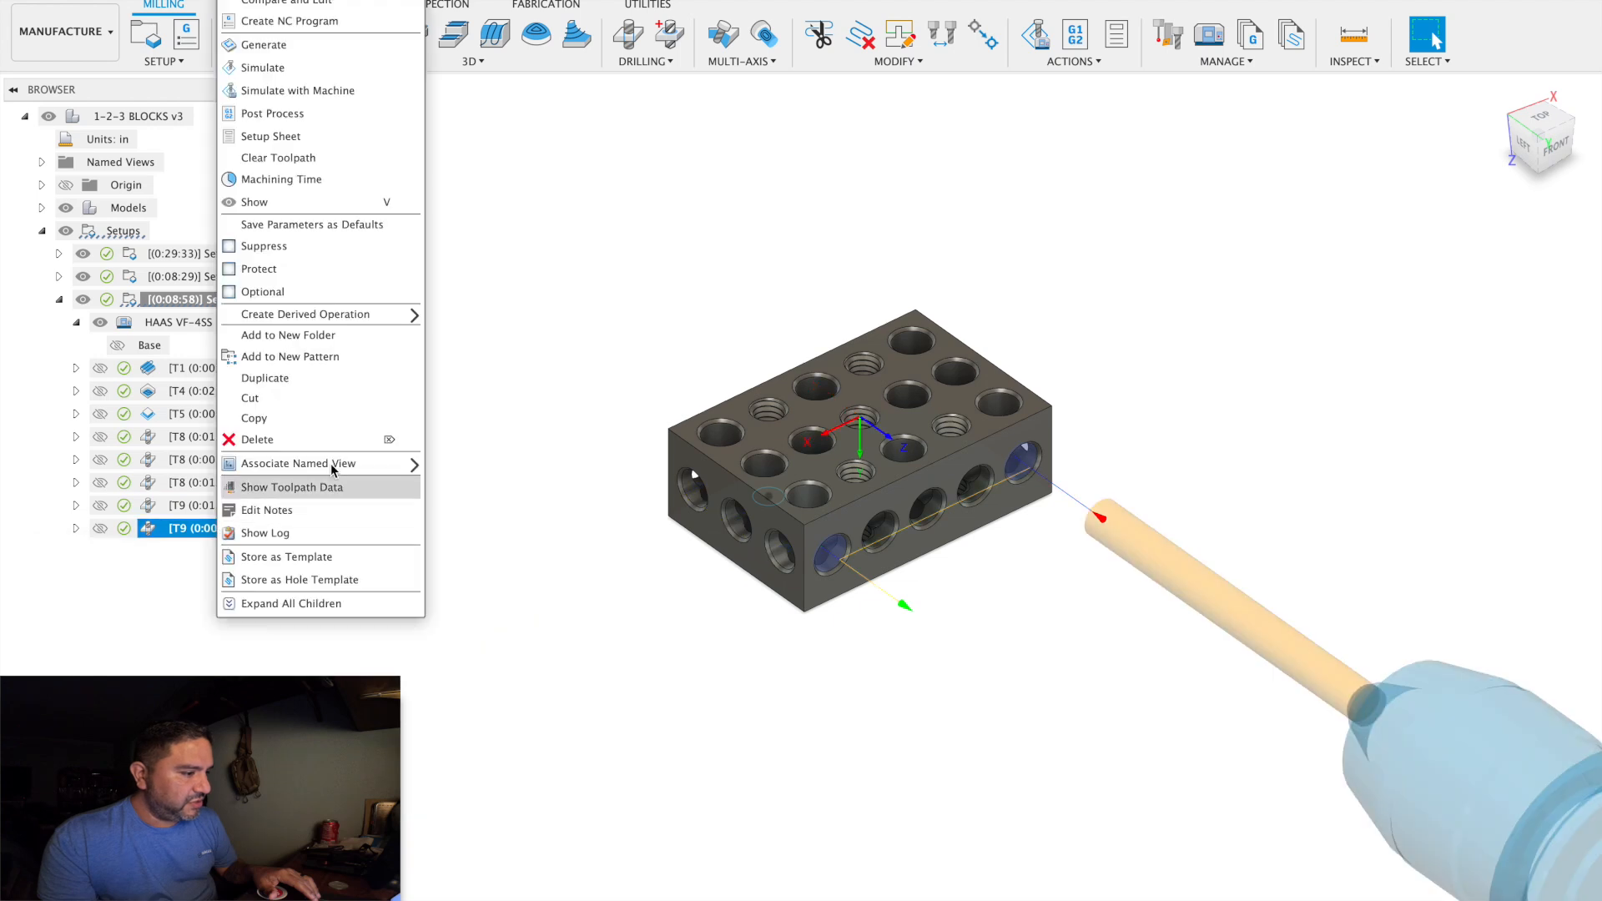
{"action": "left_click", "coordinate": [303, 377]}
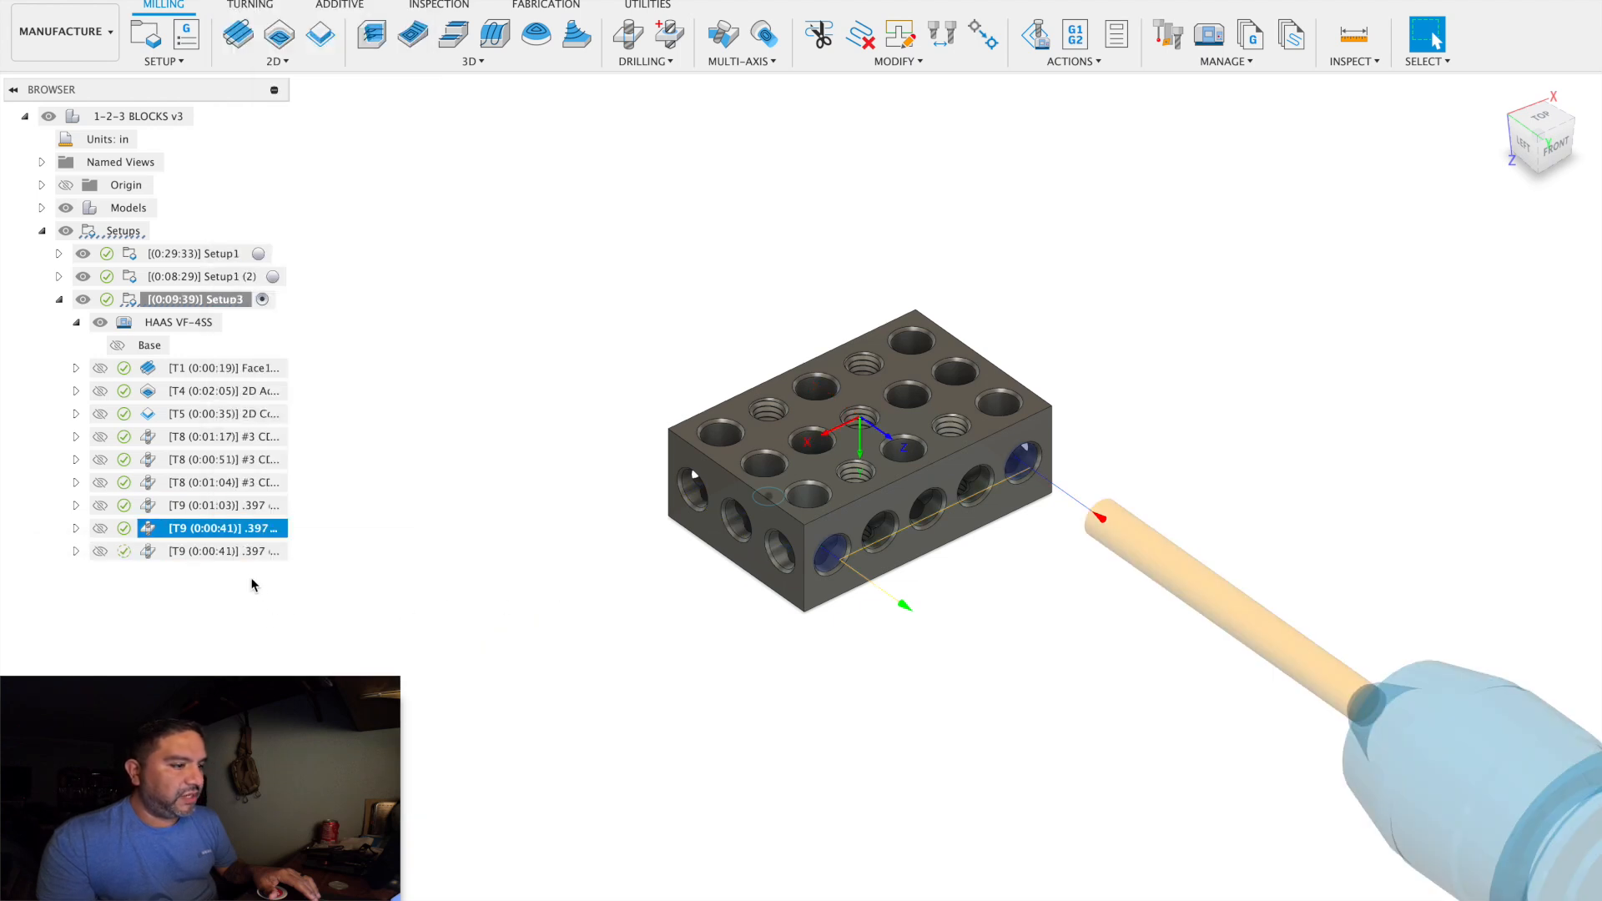
Edit the duplicated .397 drilling operation, set its tool orientation Z axis to the block's three-hole end face, and accept it.
{"action": "left_click", "coordinate": [243, 552]}
{"action": "right_click", "coordinate": [244, 553]}
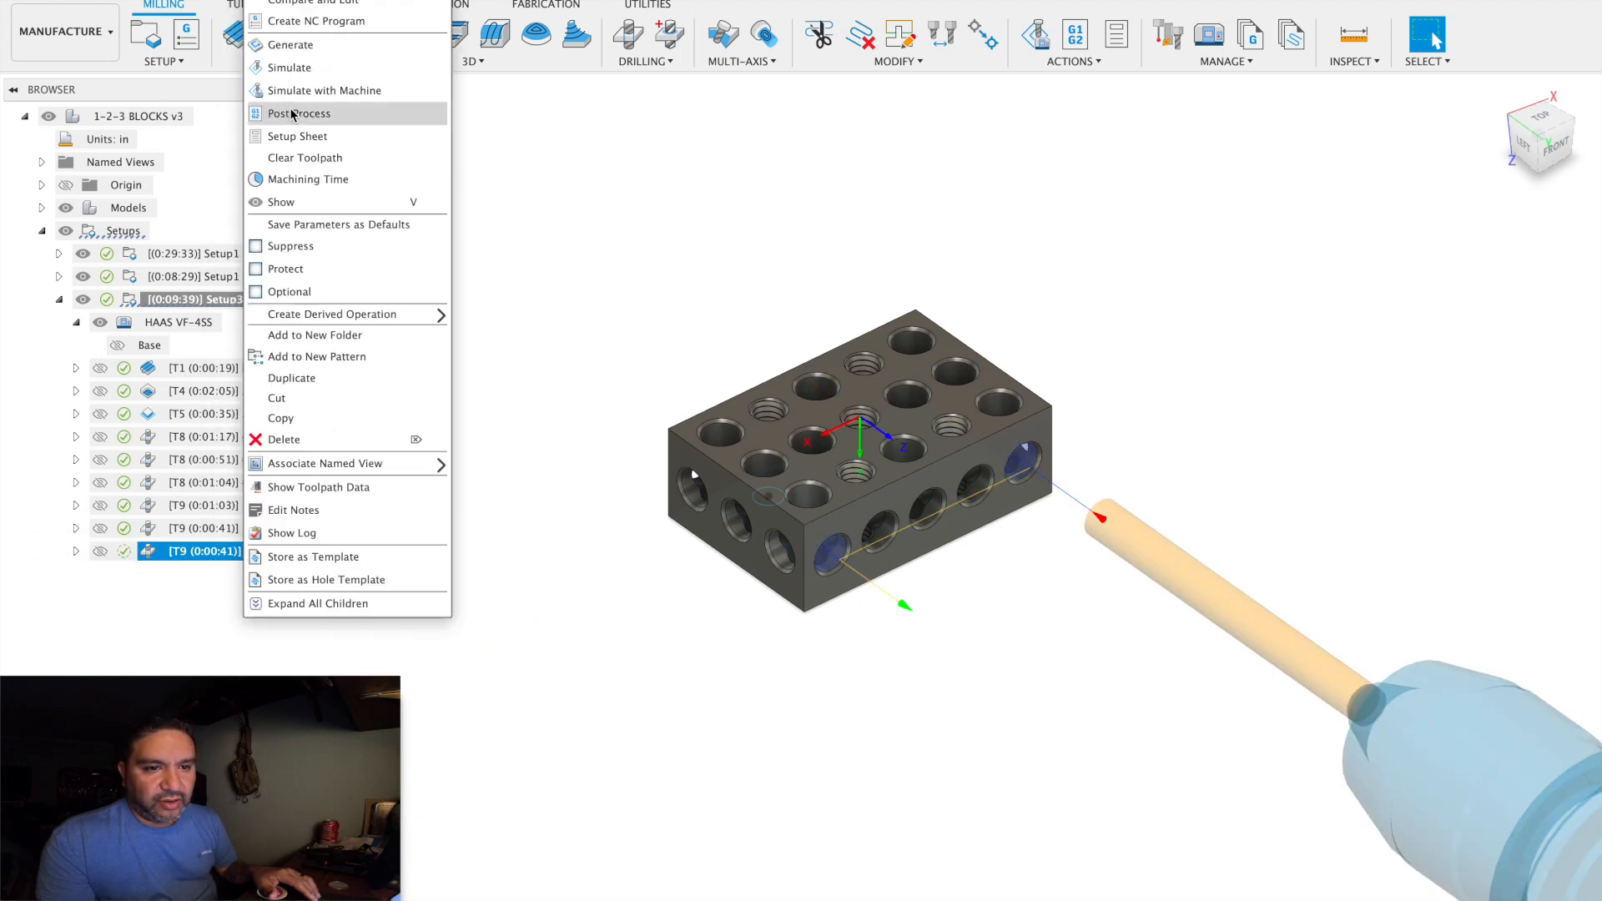
{"action": "left_click", "coordinate": [296, 0]}
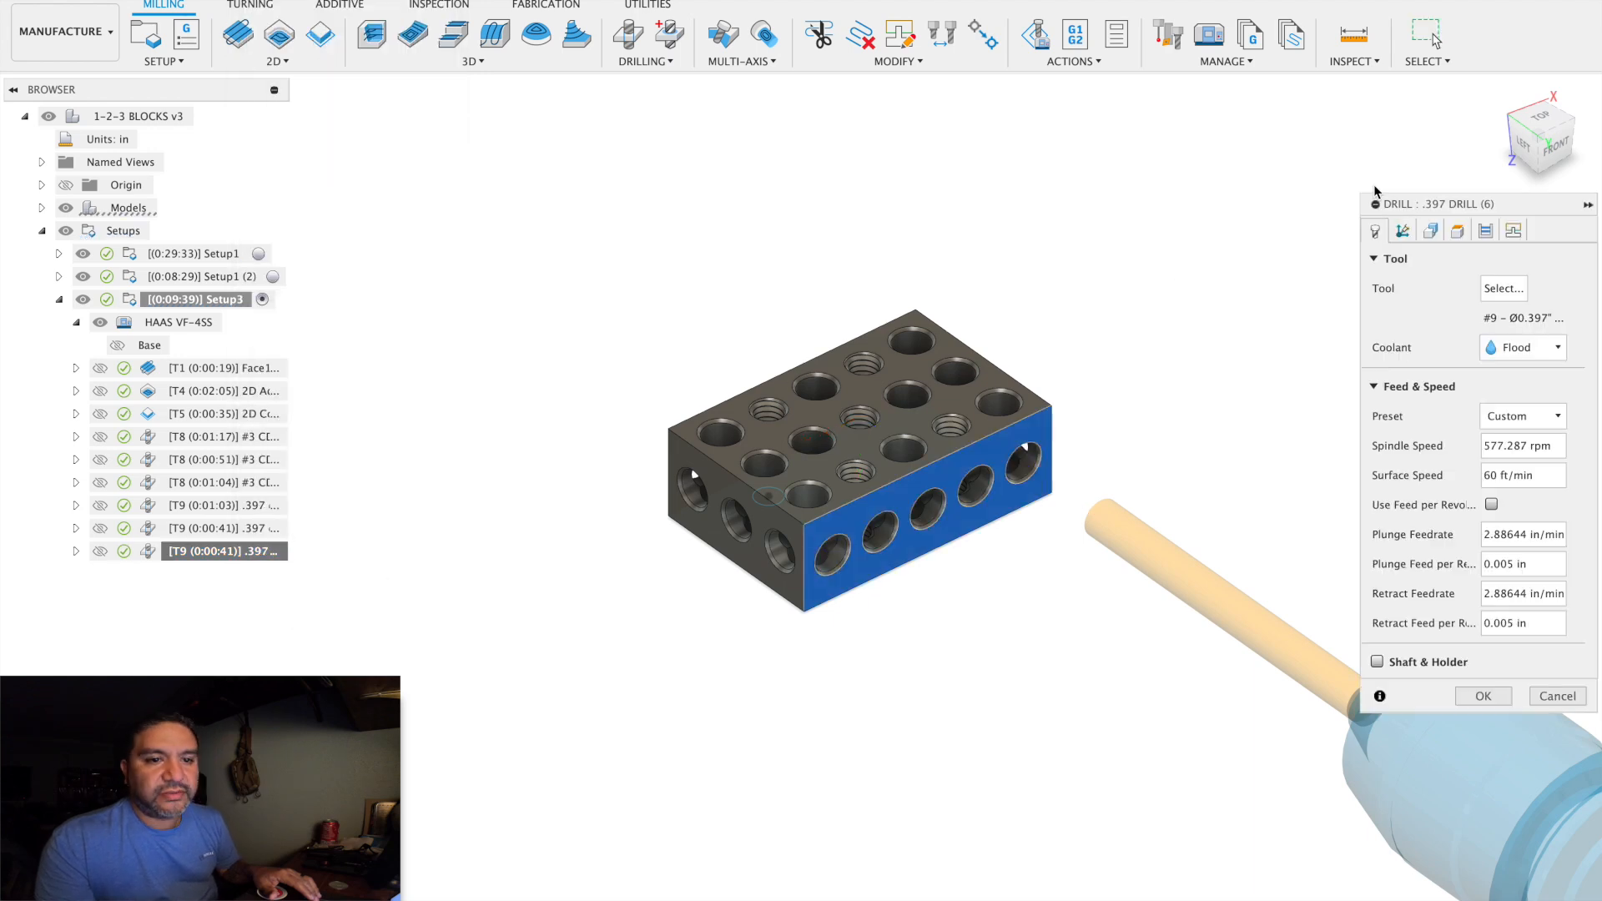
{"action": "left_click", "coordinate": [1405, 231]}
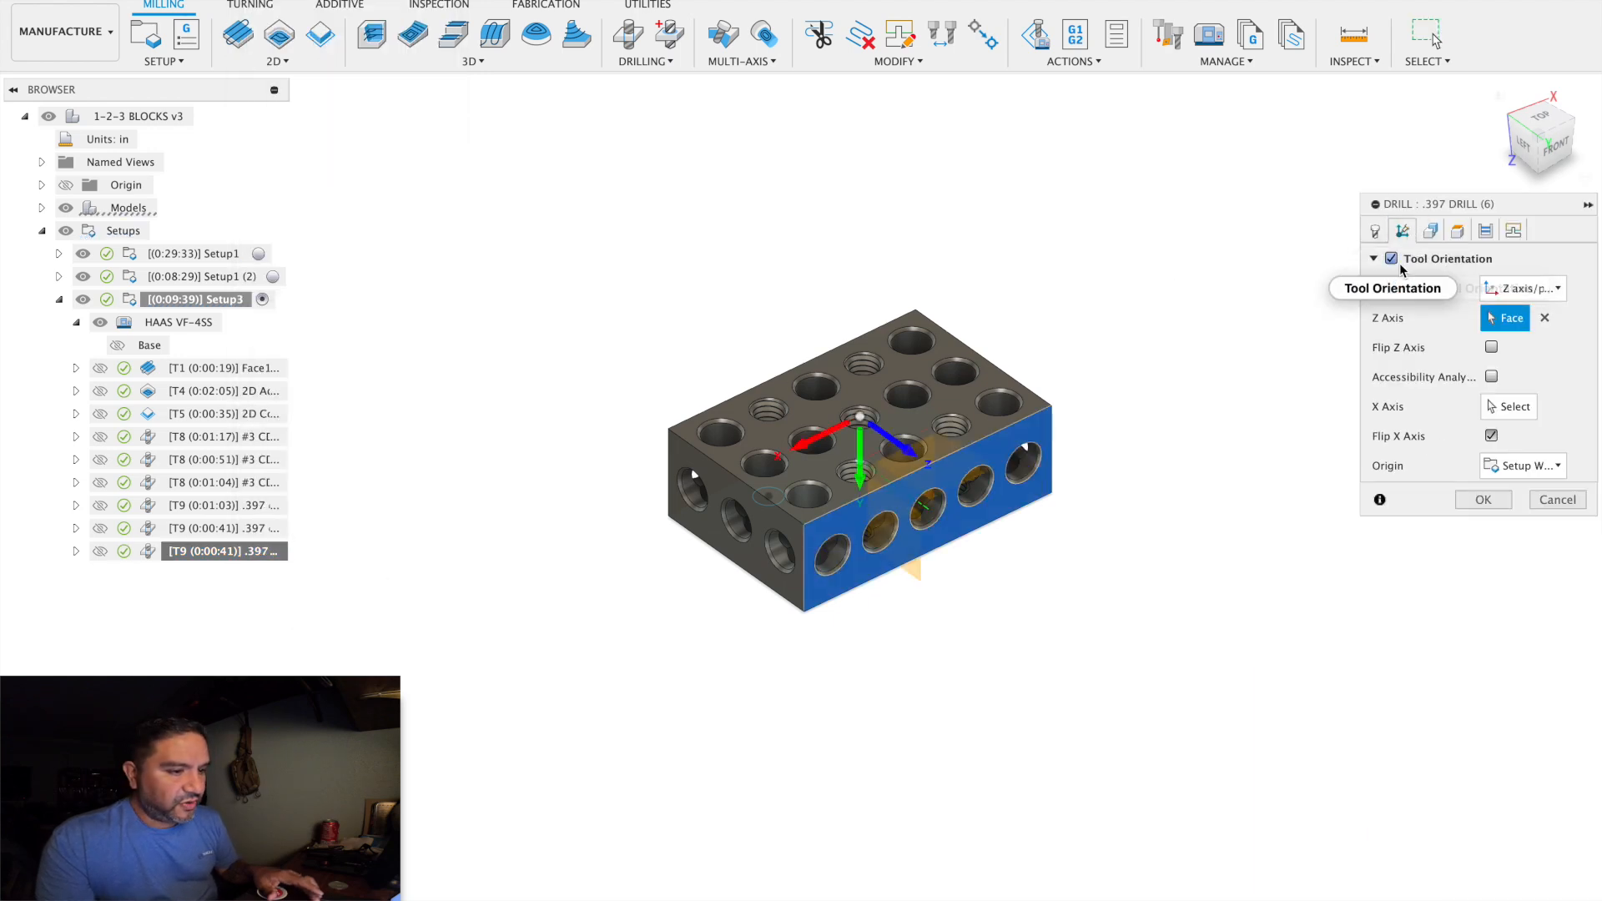
{"action": "left_click", "coordinate": [723, 490]}
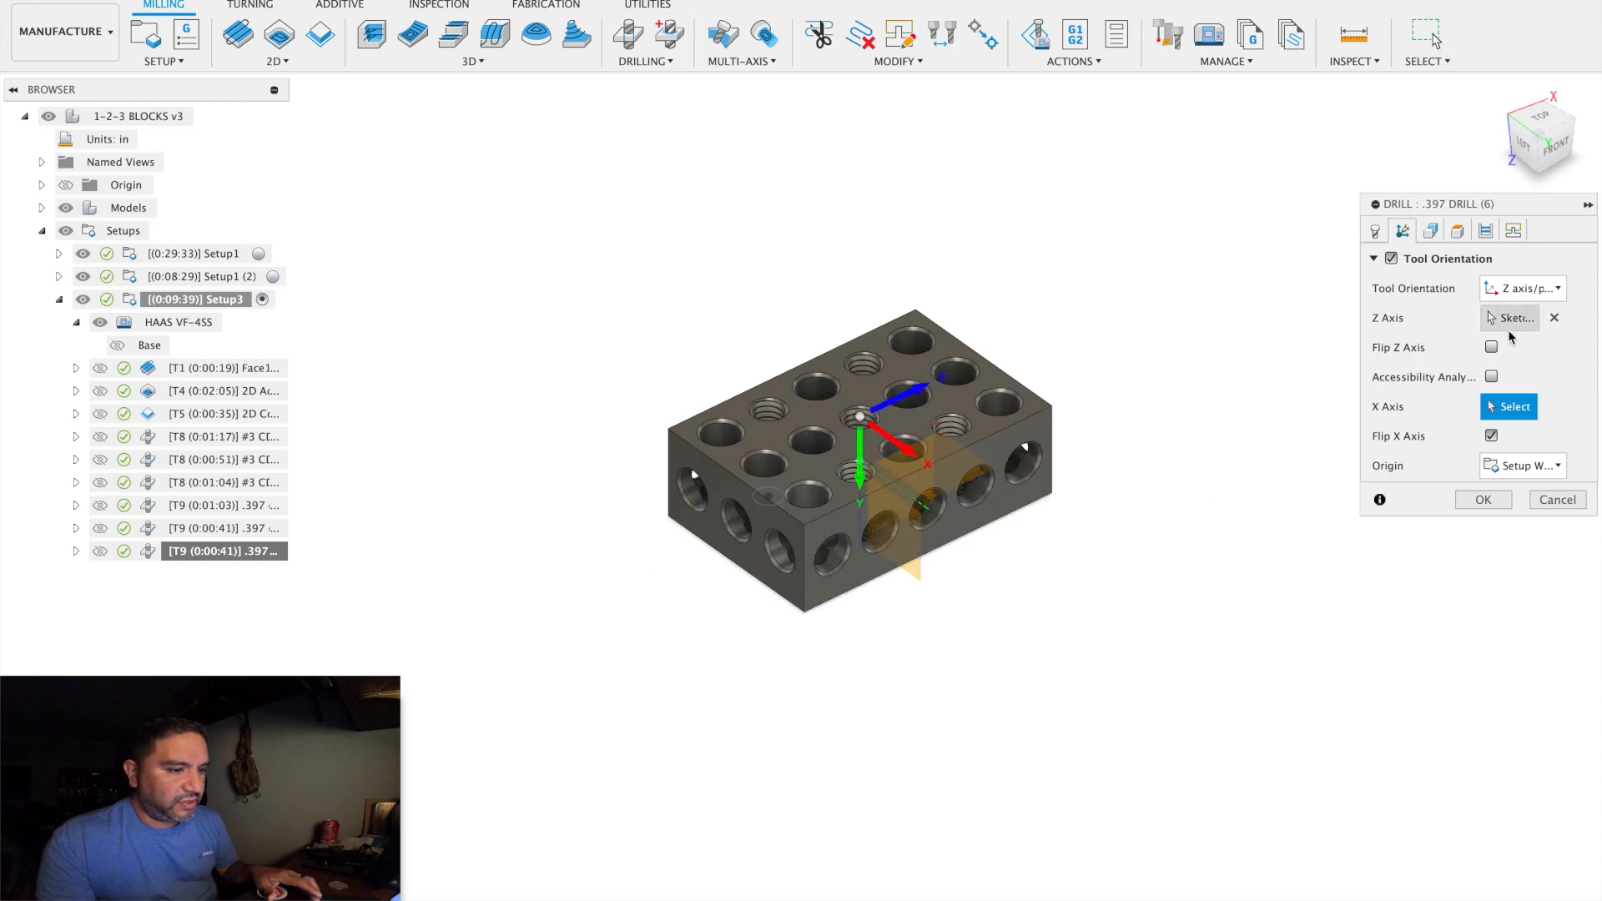
{"action": "left_click", "coordinate": [1510, 318]}
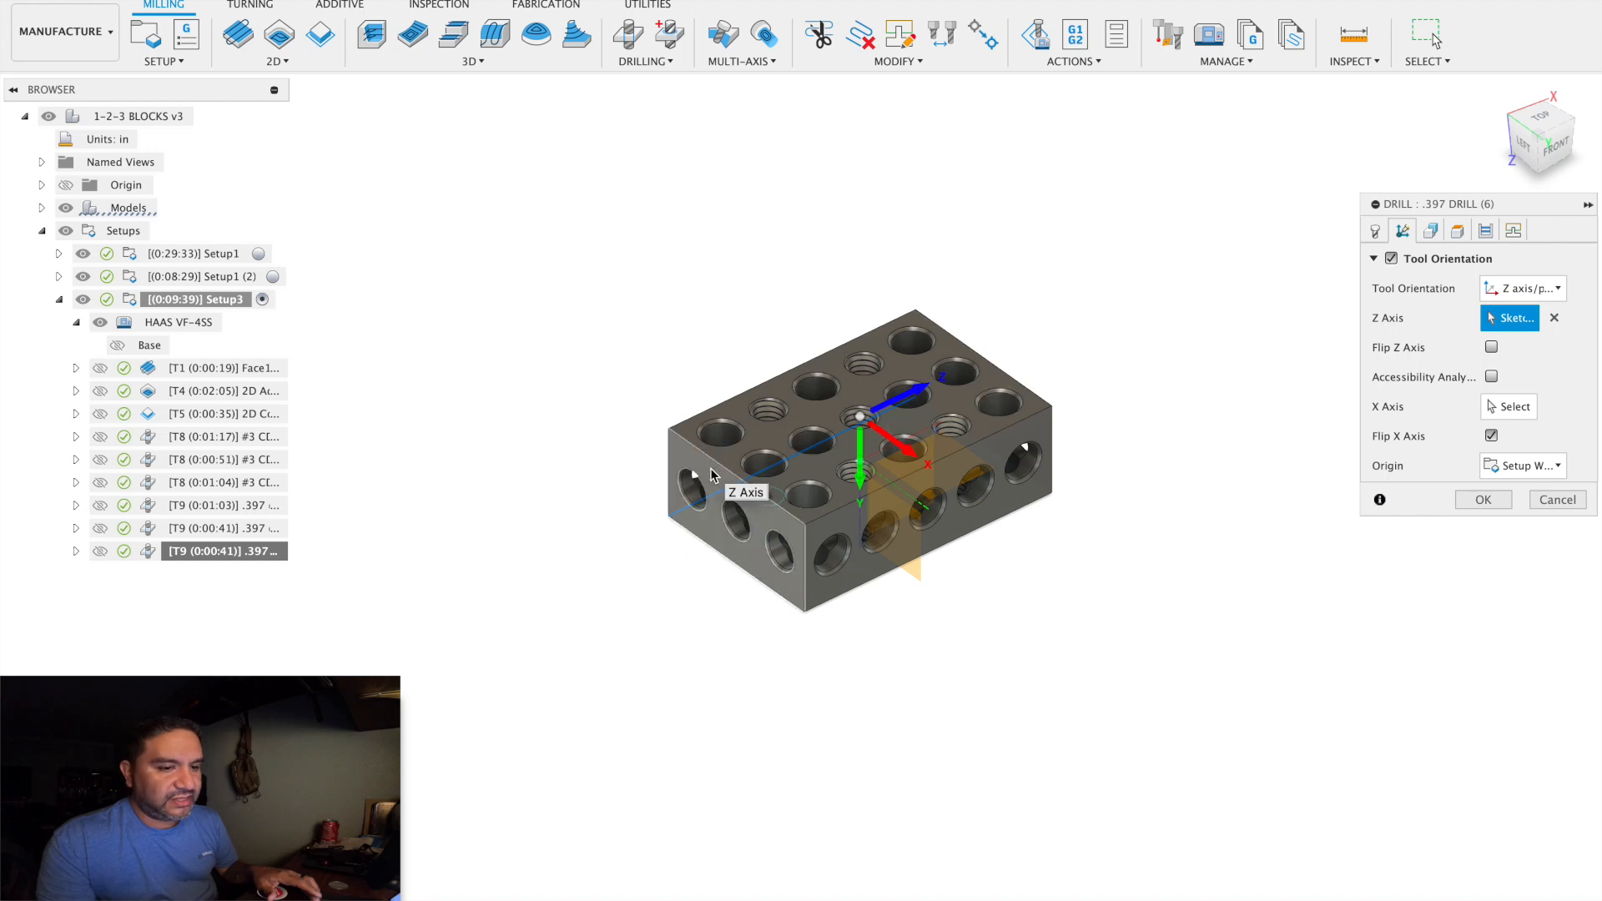
{"action": "left_click", "coordinate": [827, 503]}
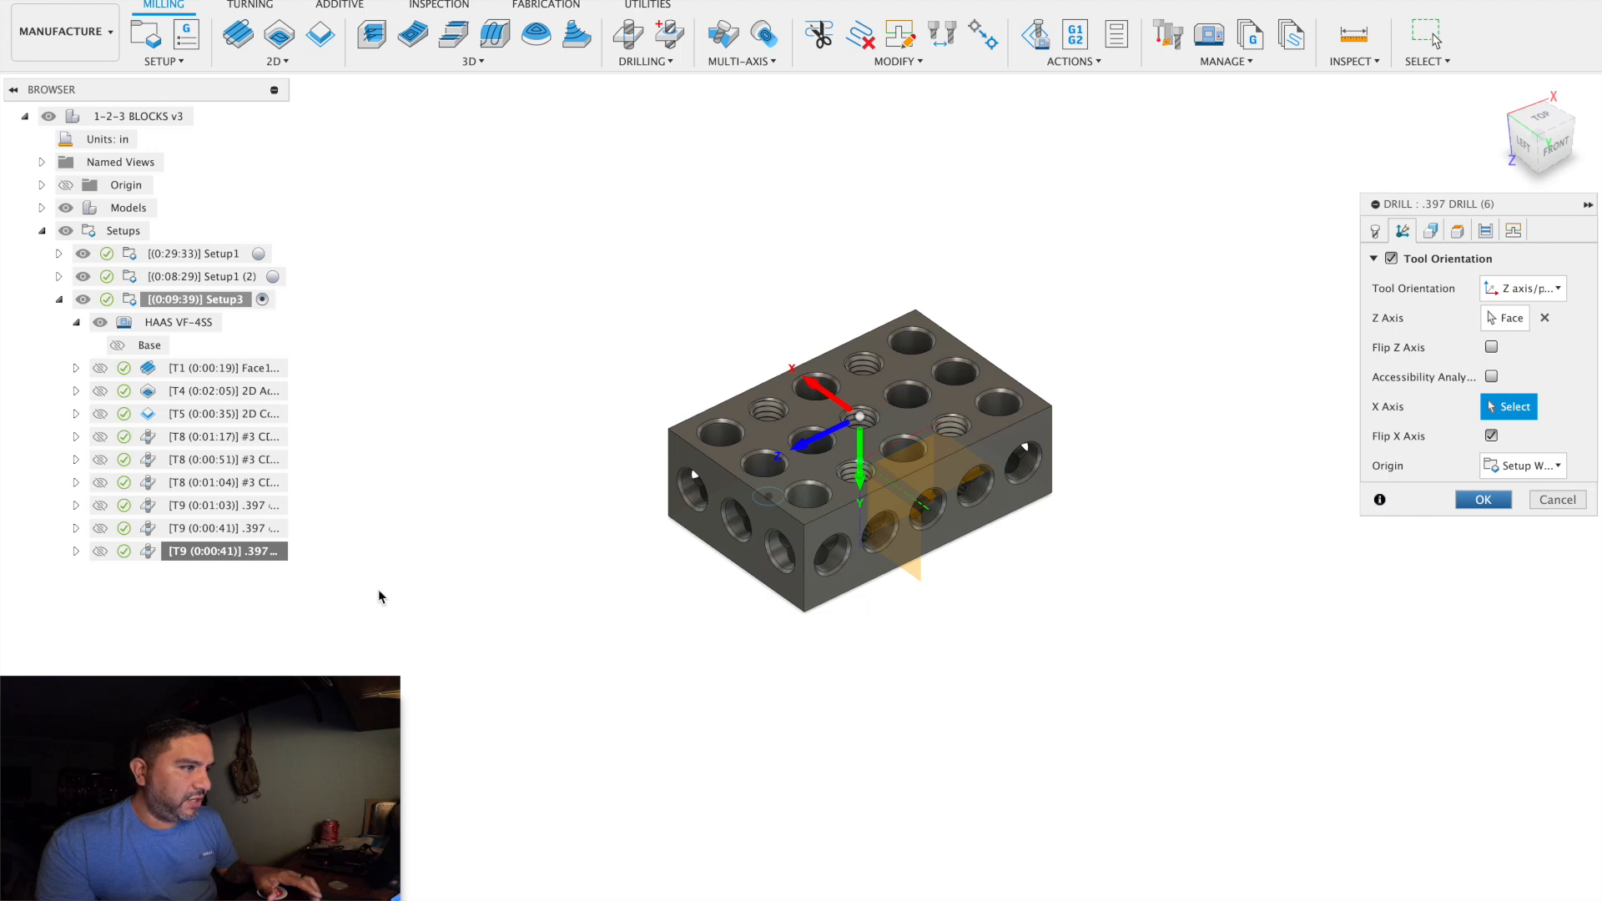
{"action": "key", "text": "Return"}
Replace the duplicated .397 drilling operation's hole faces with the three holes in the block's end face and accept the operation.
{"action": "right_click", "coordinate": [208, 553]}
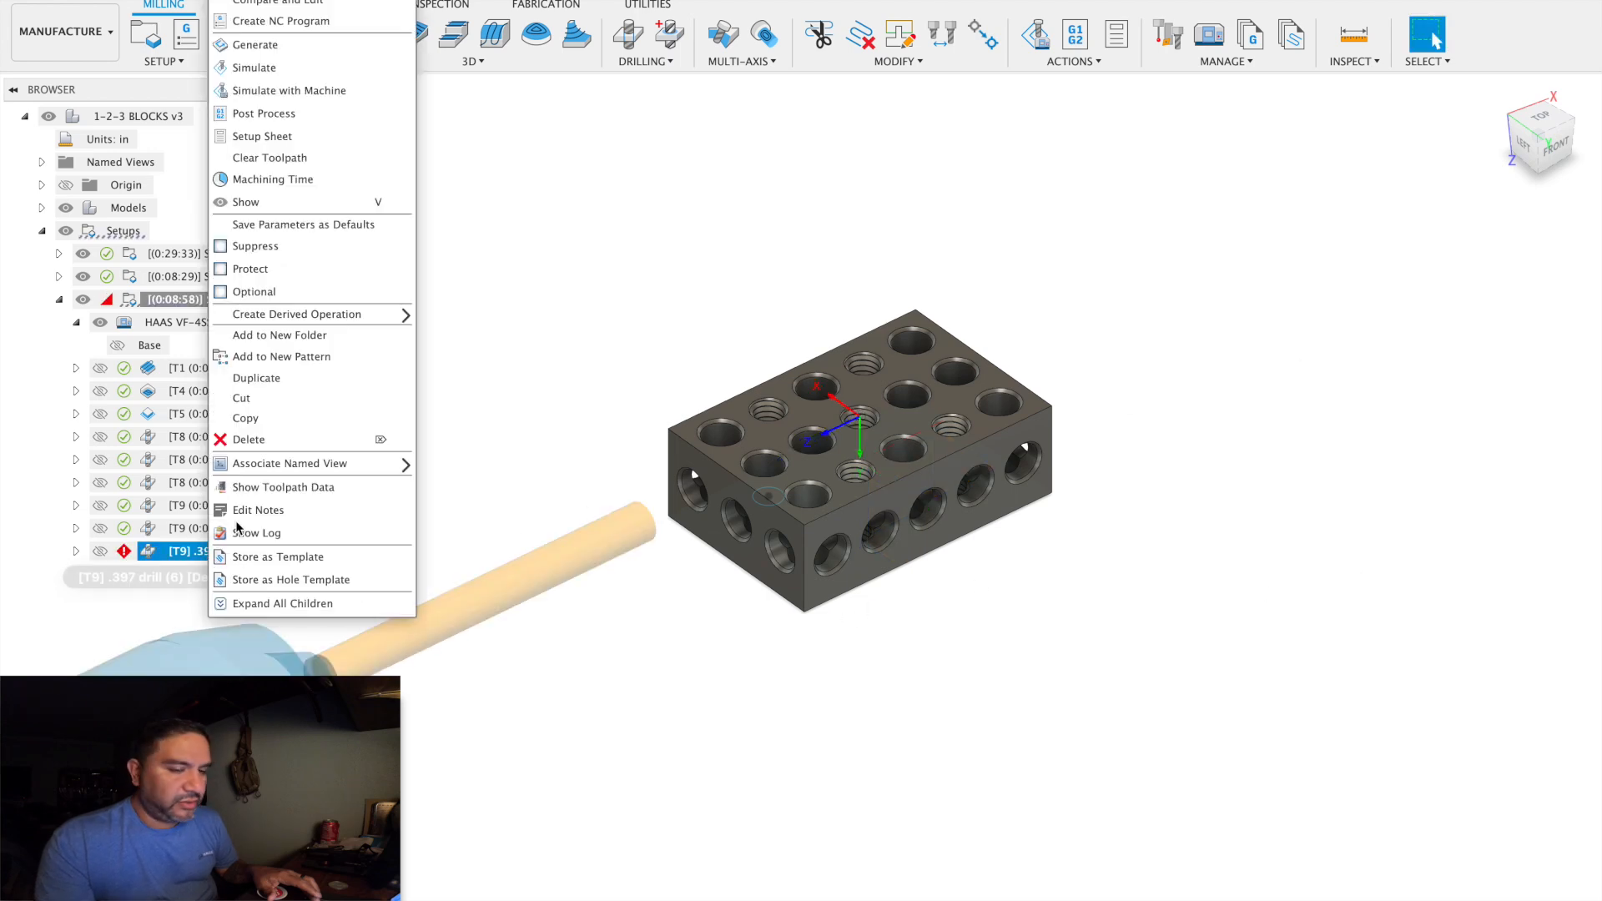
{"action": "left_click", "coordinate": [312, 0]}
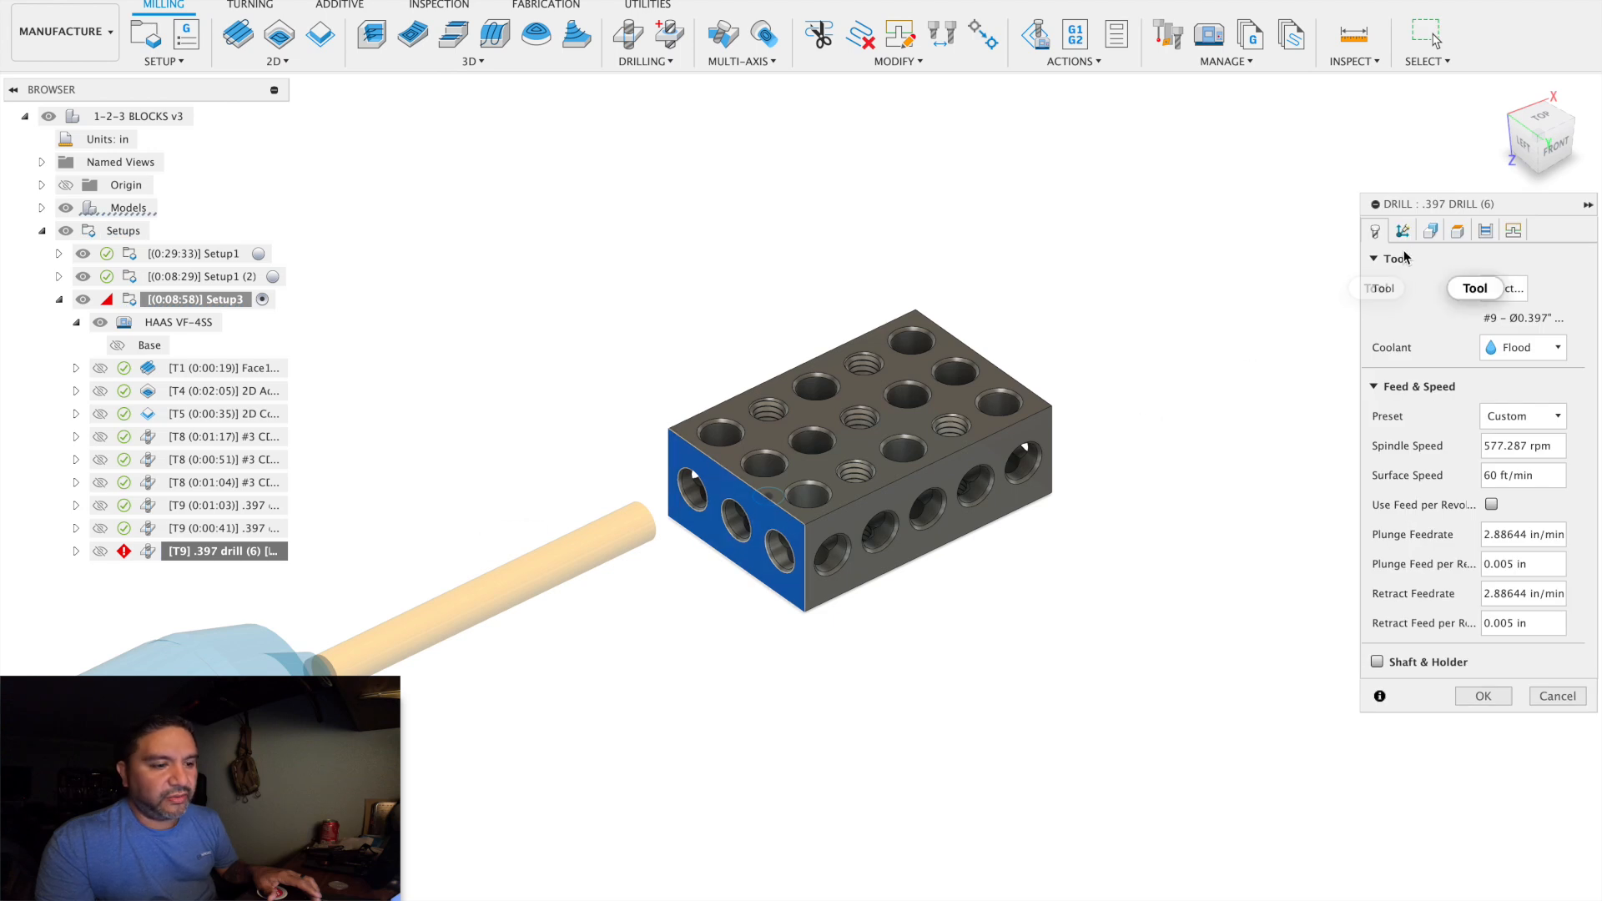
{"action": "left_click", "coordinate": [1430, 231]}
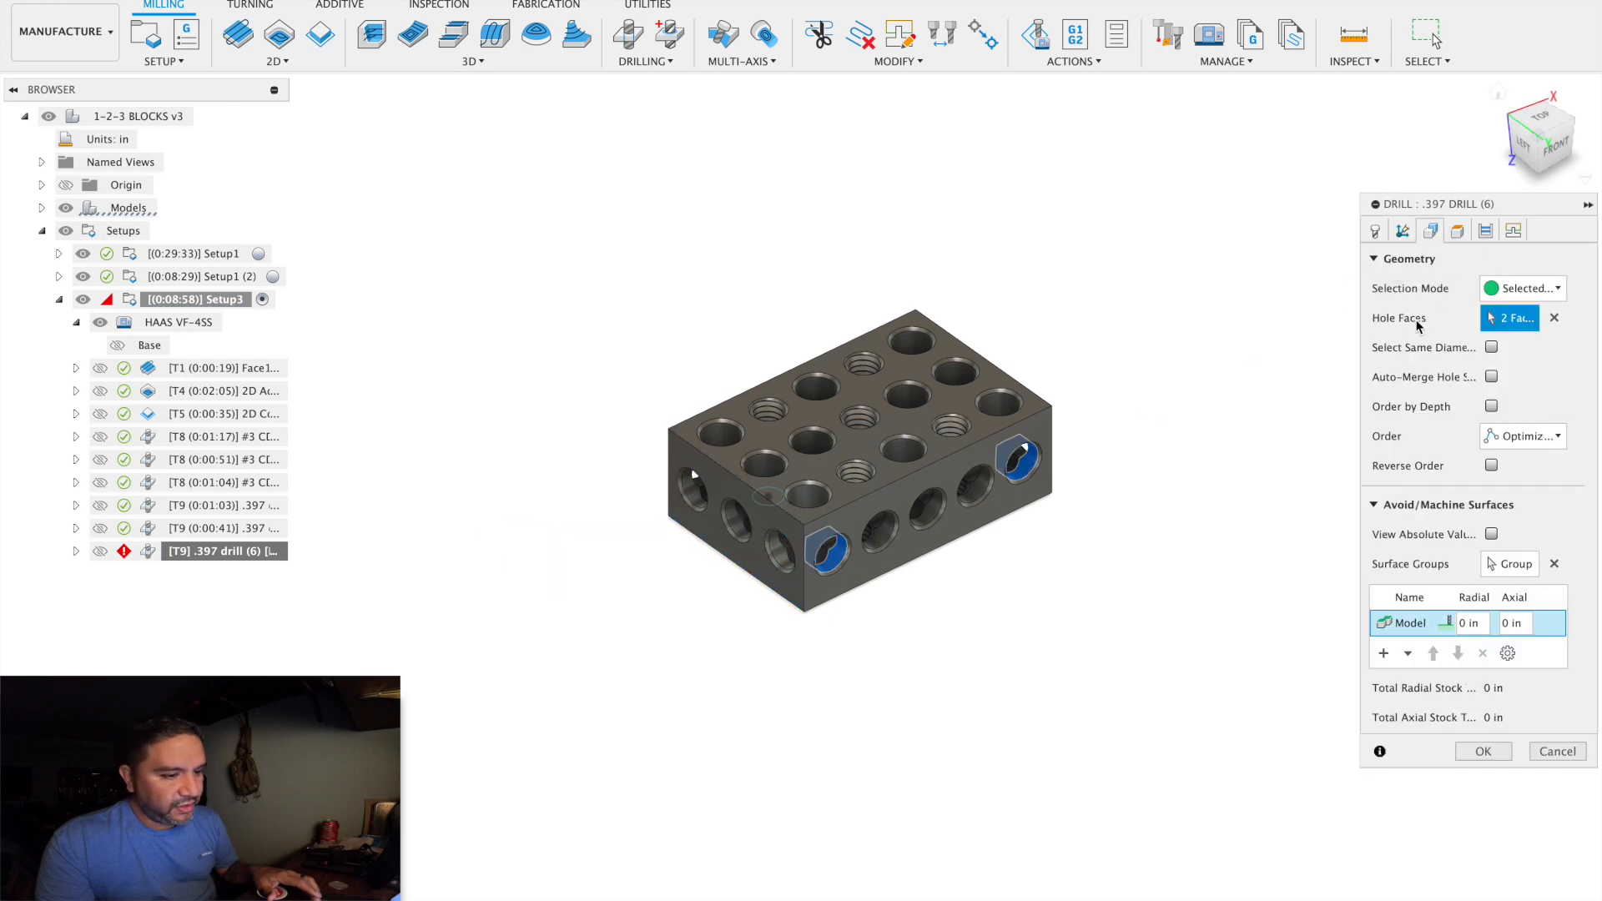
{"action": "left_click", "coordinate": [1554, 319]}
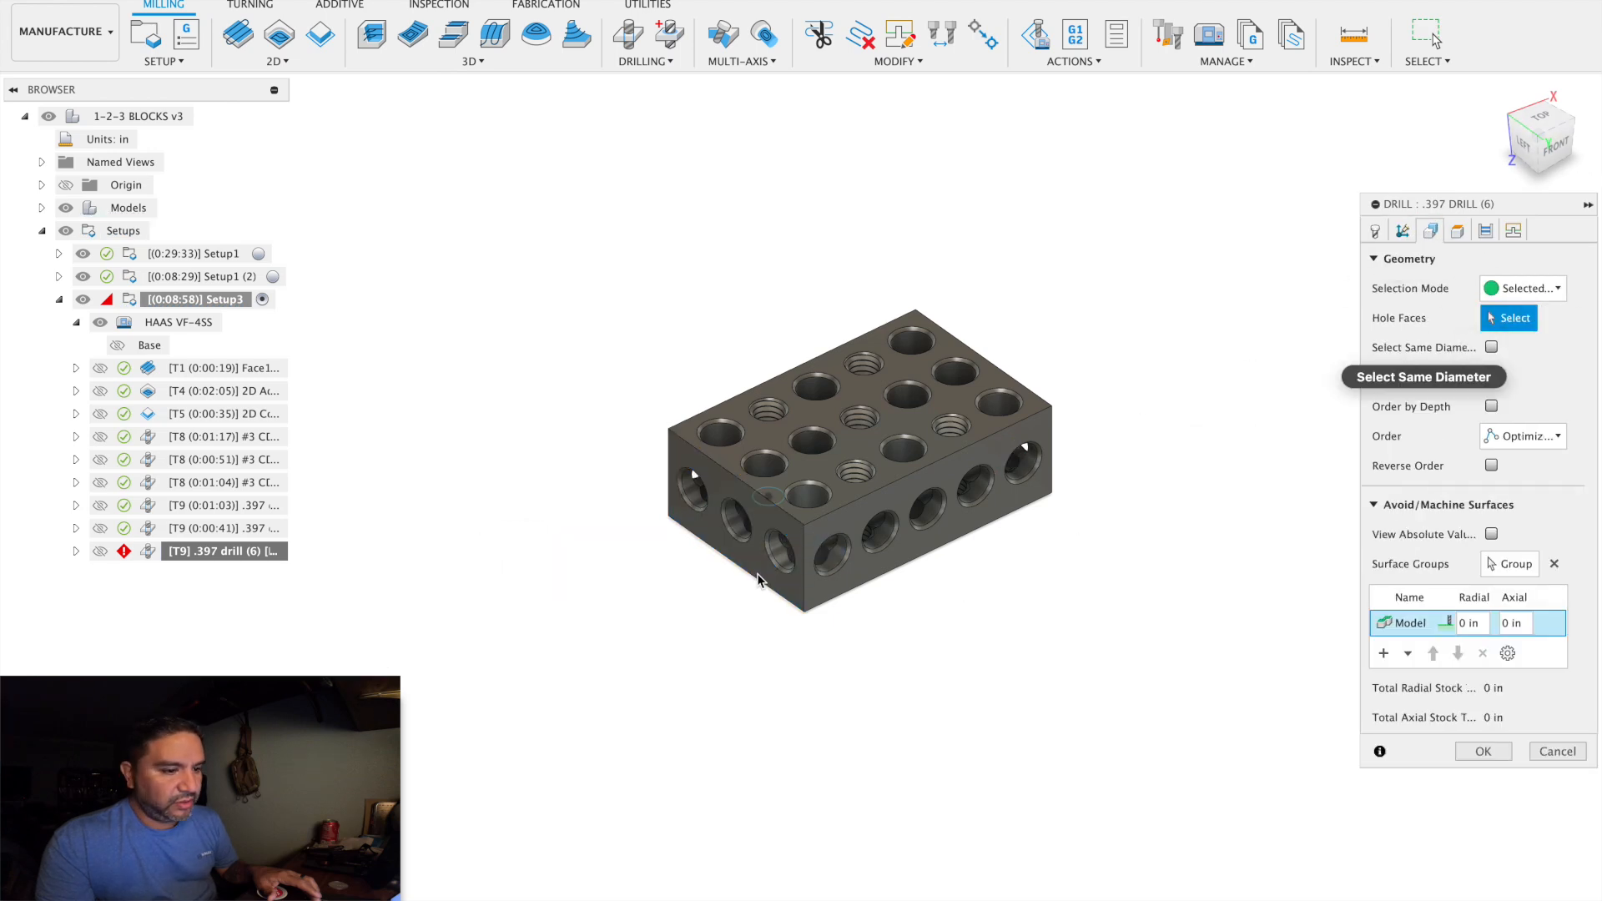
{"action": "scroll", "coordinate": [709, 534], "scroll_direction": "up", "scroll_amount": 4}
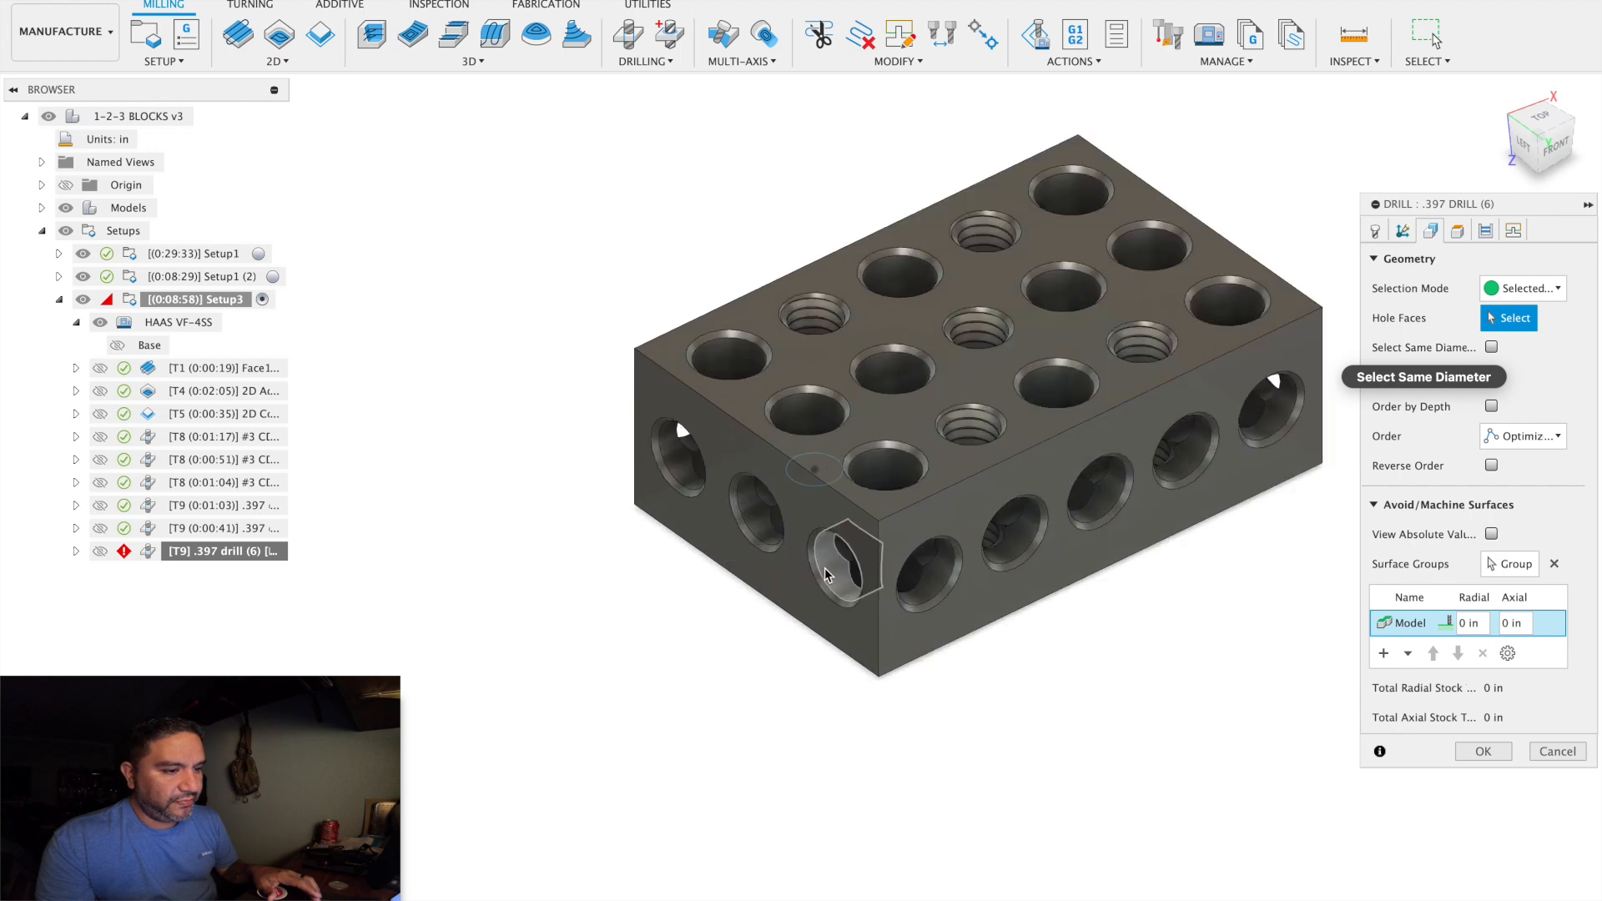
{"action": "left_click", "coordinate": [826, 575]}
{"action": "left_click", "coordinate": [751, 519]}
{"action": "left_click", "coordinate": [682, 451]}
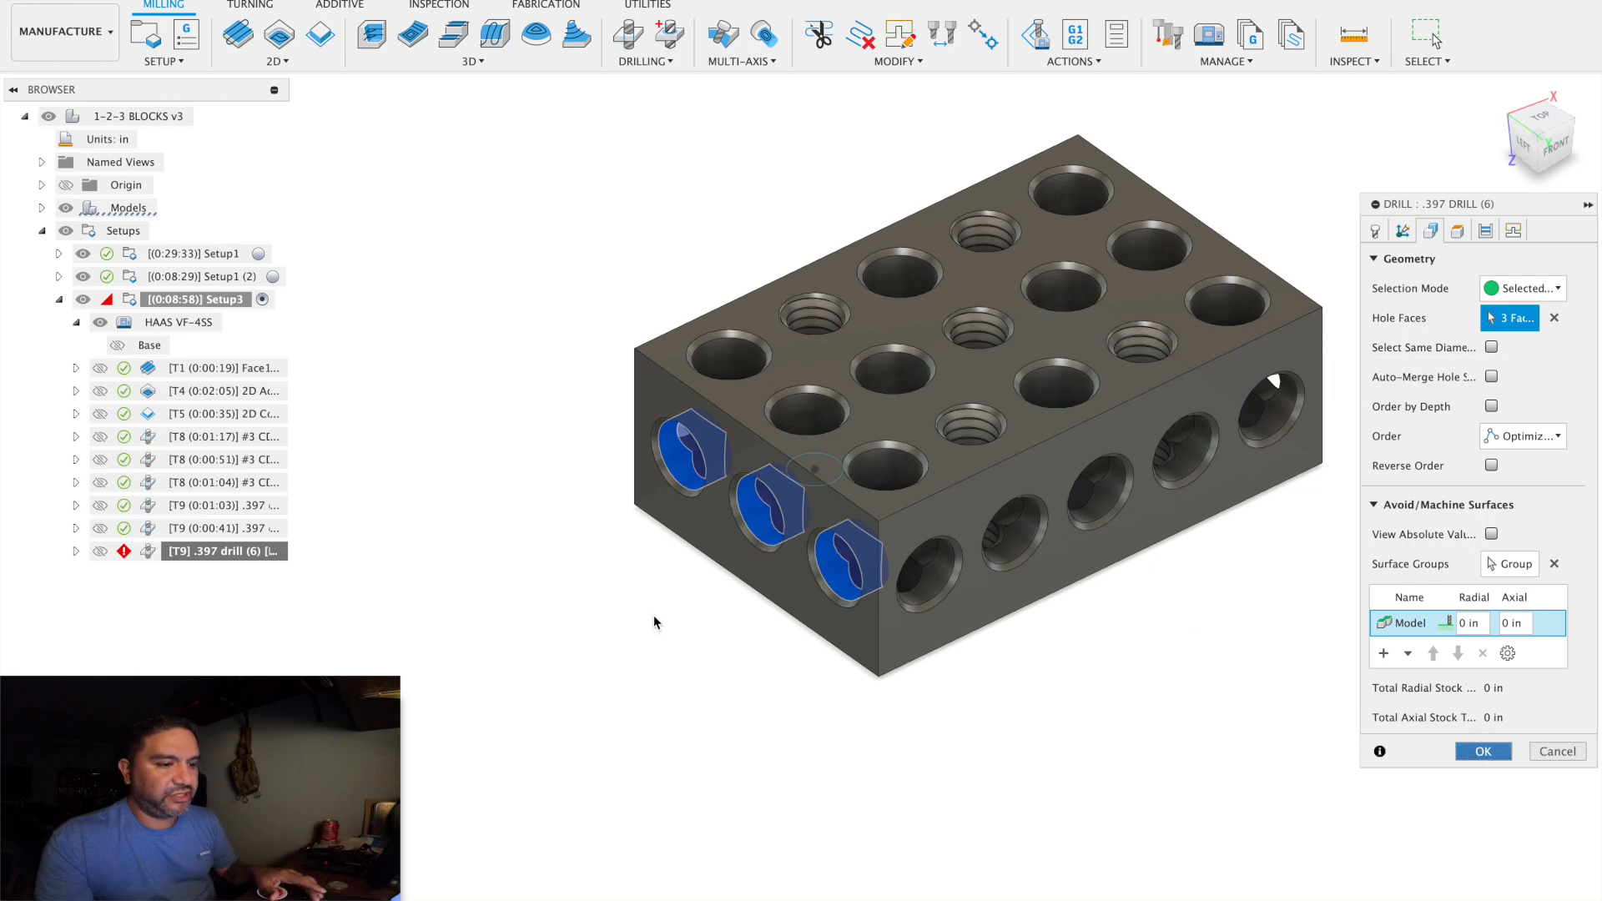
{"action": "key", "text": "Return"}
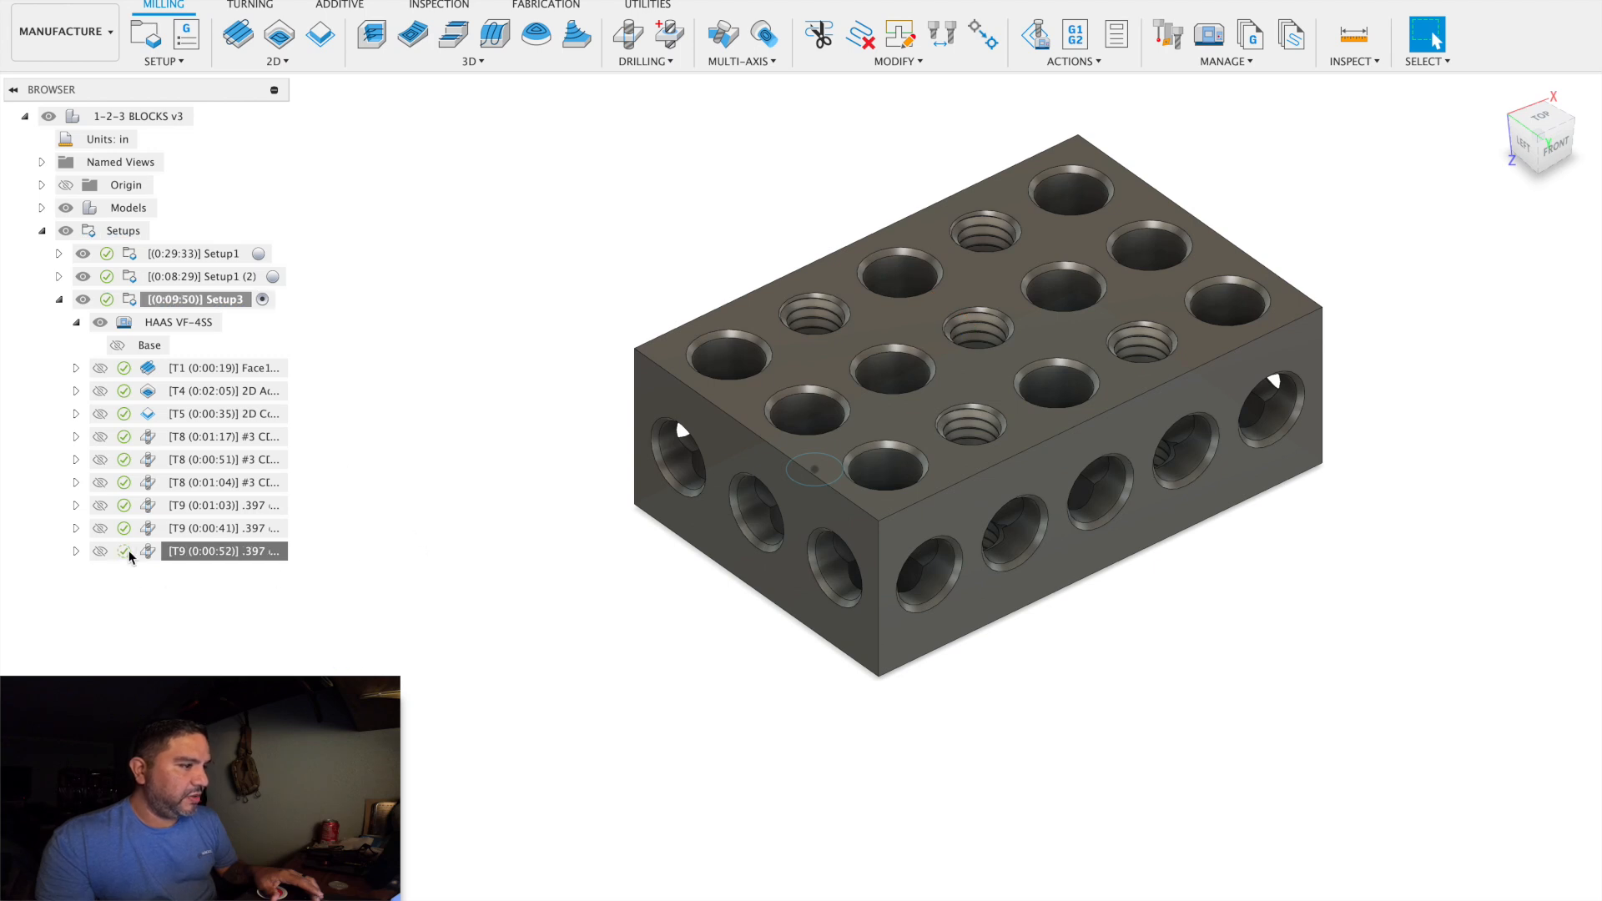
{"action": "left_click", "coordinate": [136, 630]}
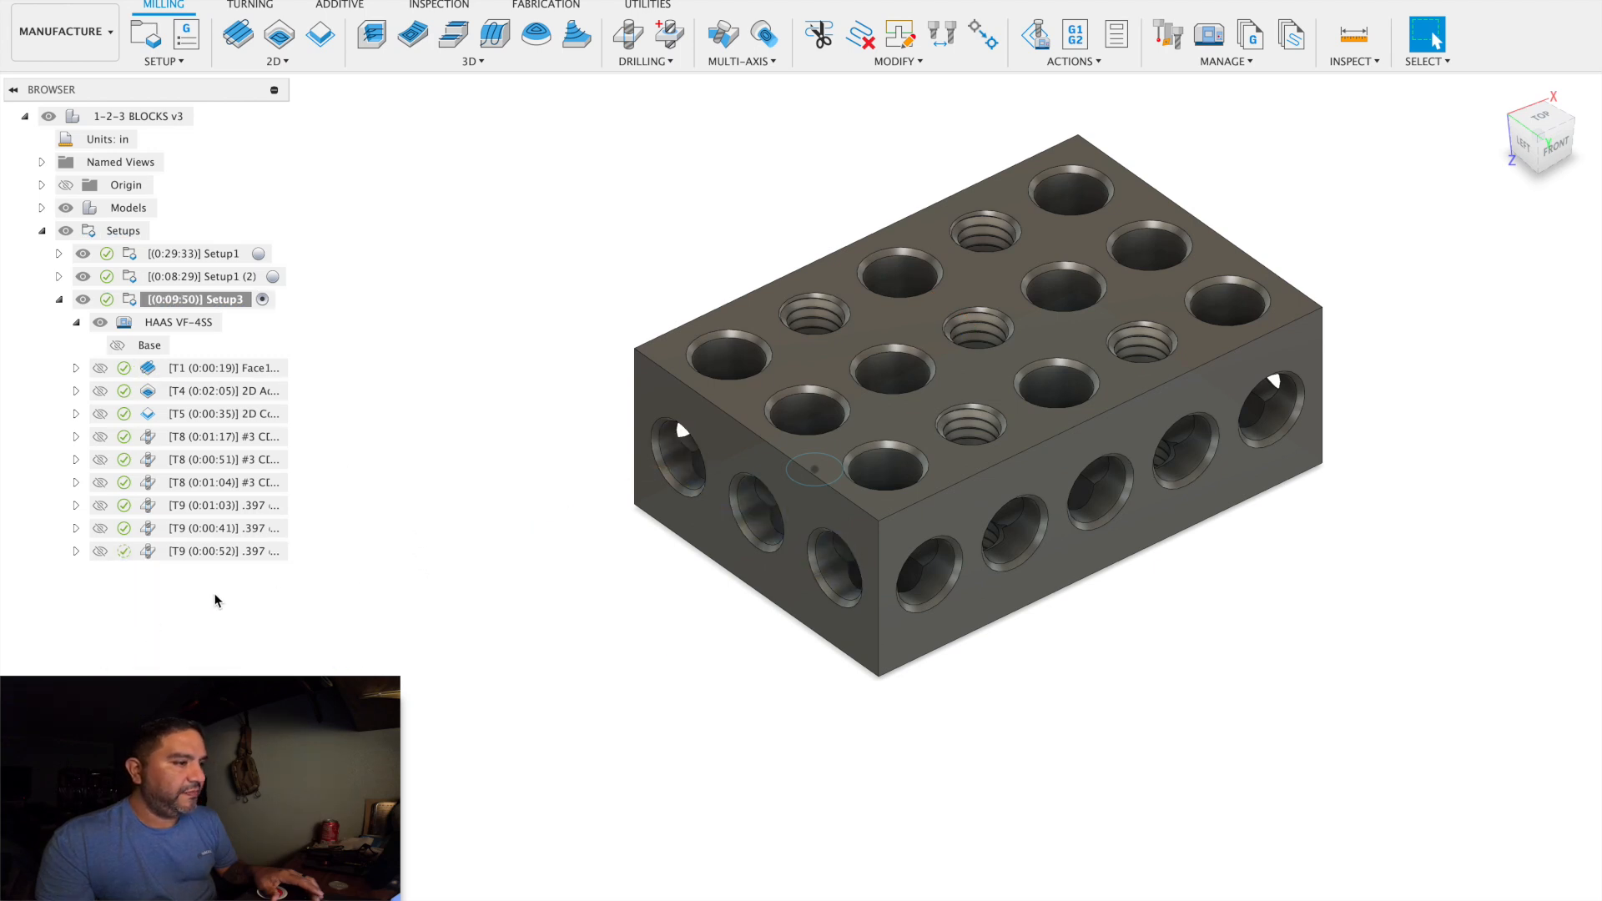
Simulate all of Setup3 with the machine and watch the block being machined above the rotary table.
{"action": "left_click", "coordinate": [186, 302]}
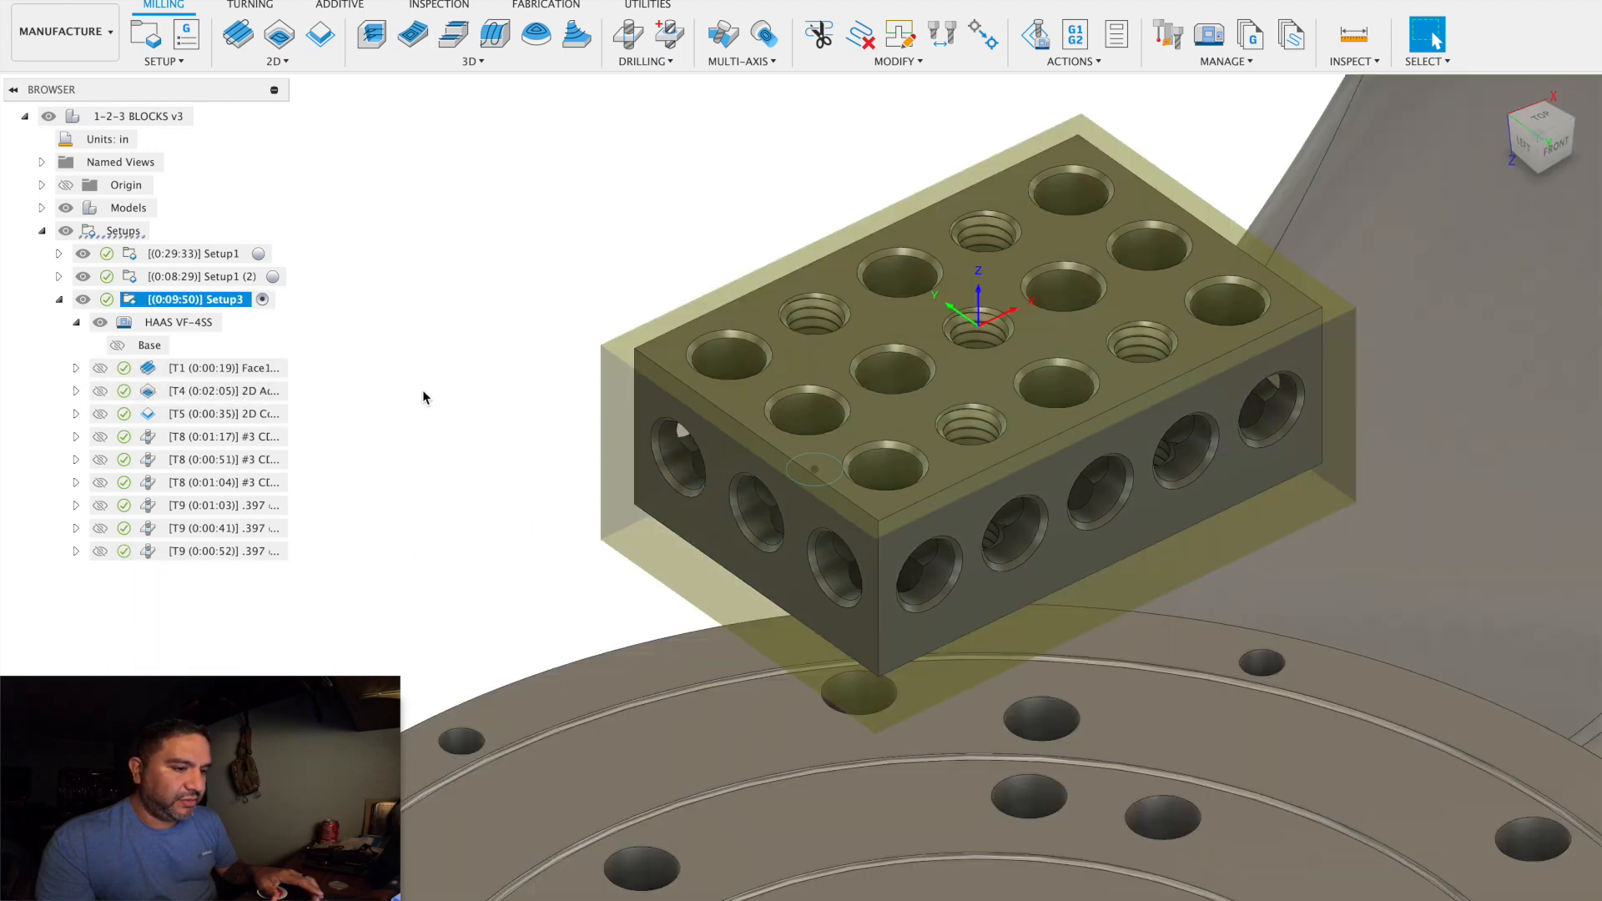
{"action": "scroll", "coordinate": [422, 389], "scroll_direction": "down", "scroll_amount": 5}
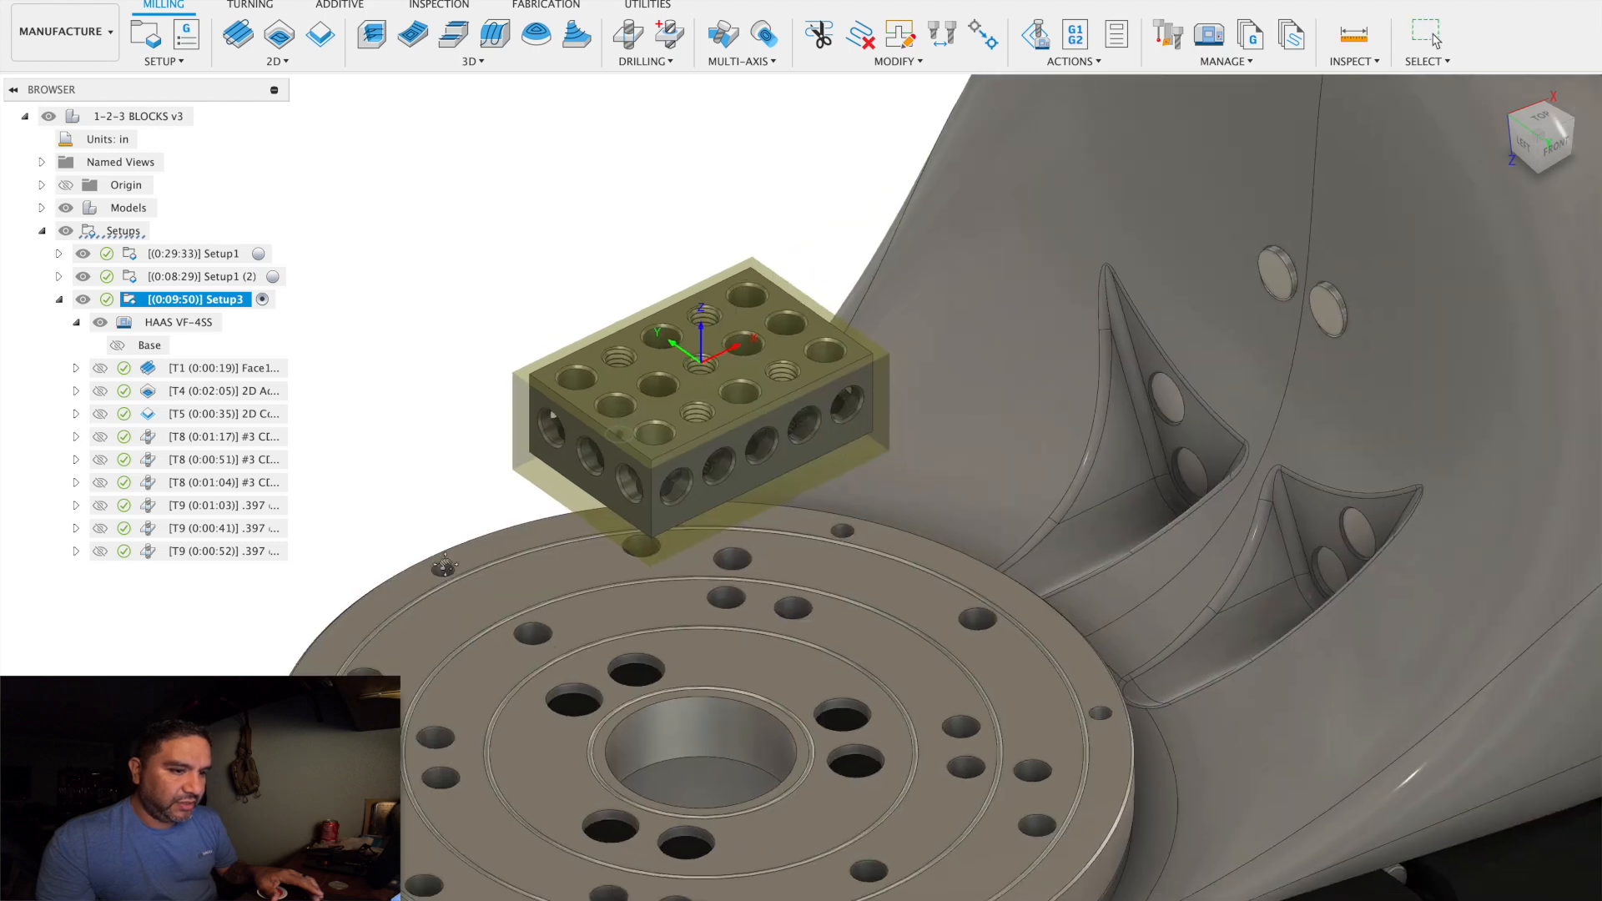
{"action": "scroll", "coordinate": [444, 566], "scroll_direction": "down", "scroll_amount": 6}
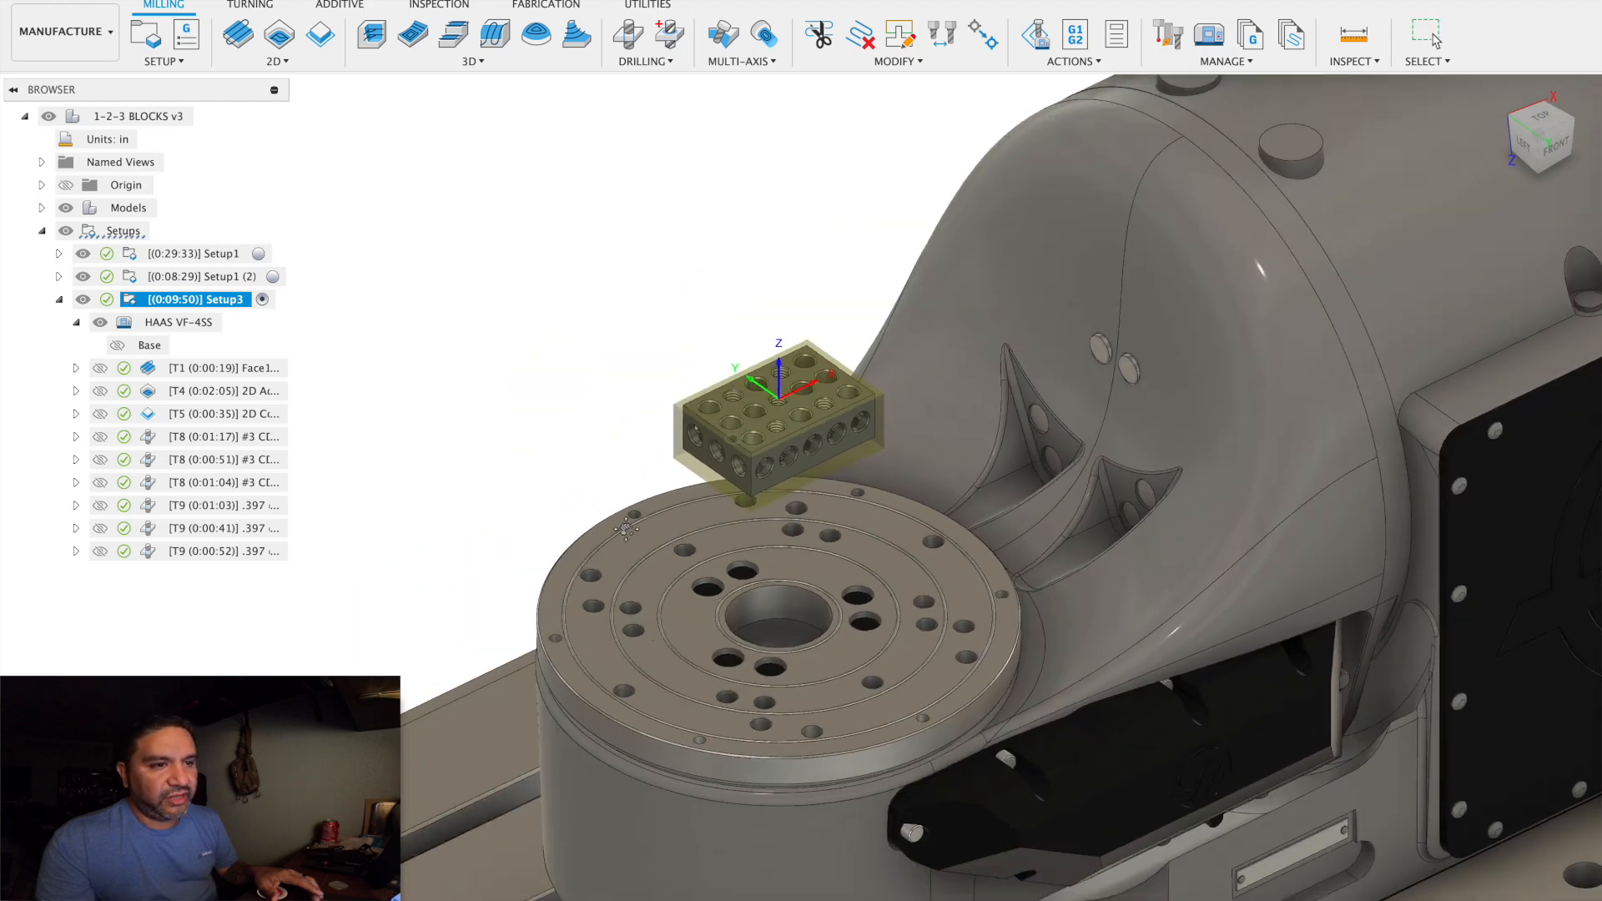
{"action": "scroll", "coordinate": [626, 527], "scroll_direction": "down", "scroll_amount": 4}
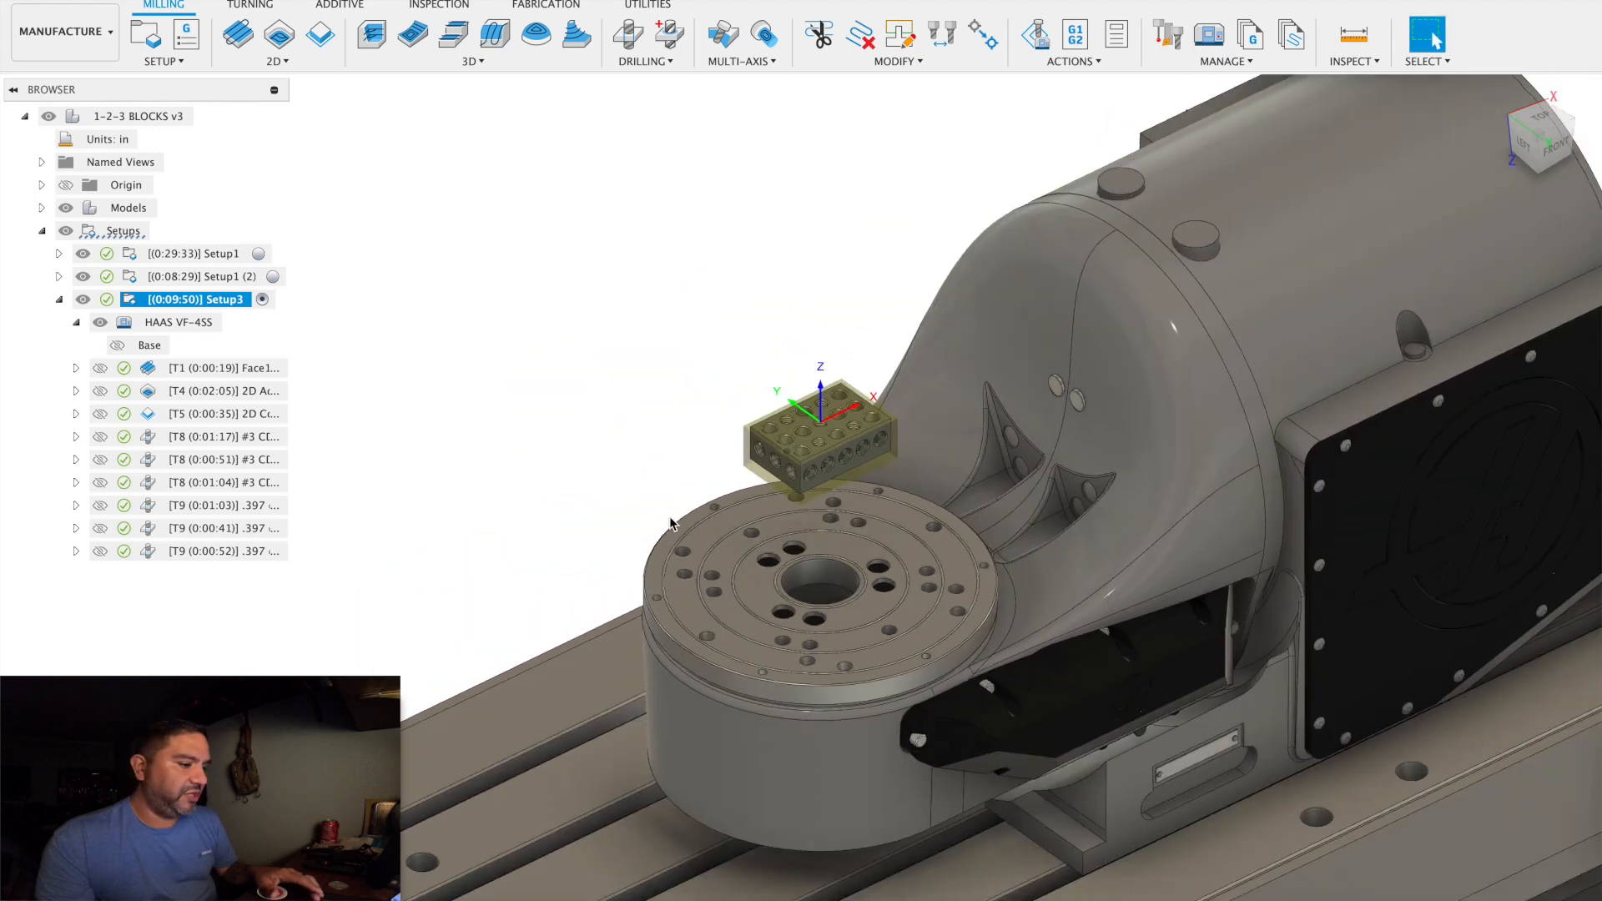
{"action": "left_click", "coordinate": [1037, 33]}
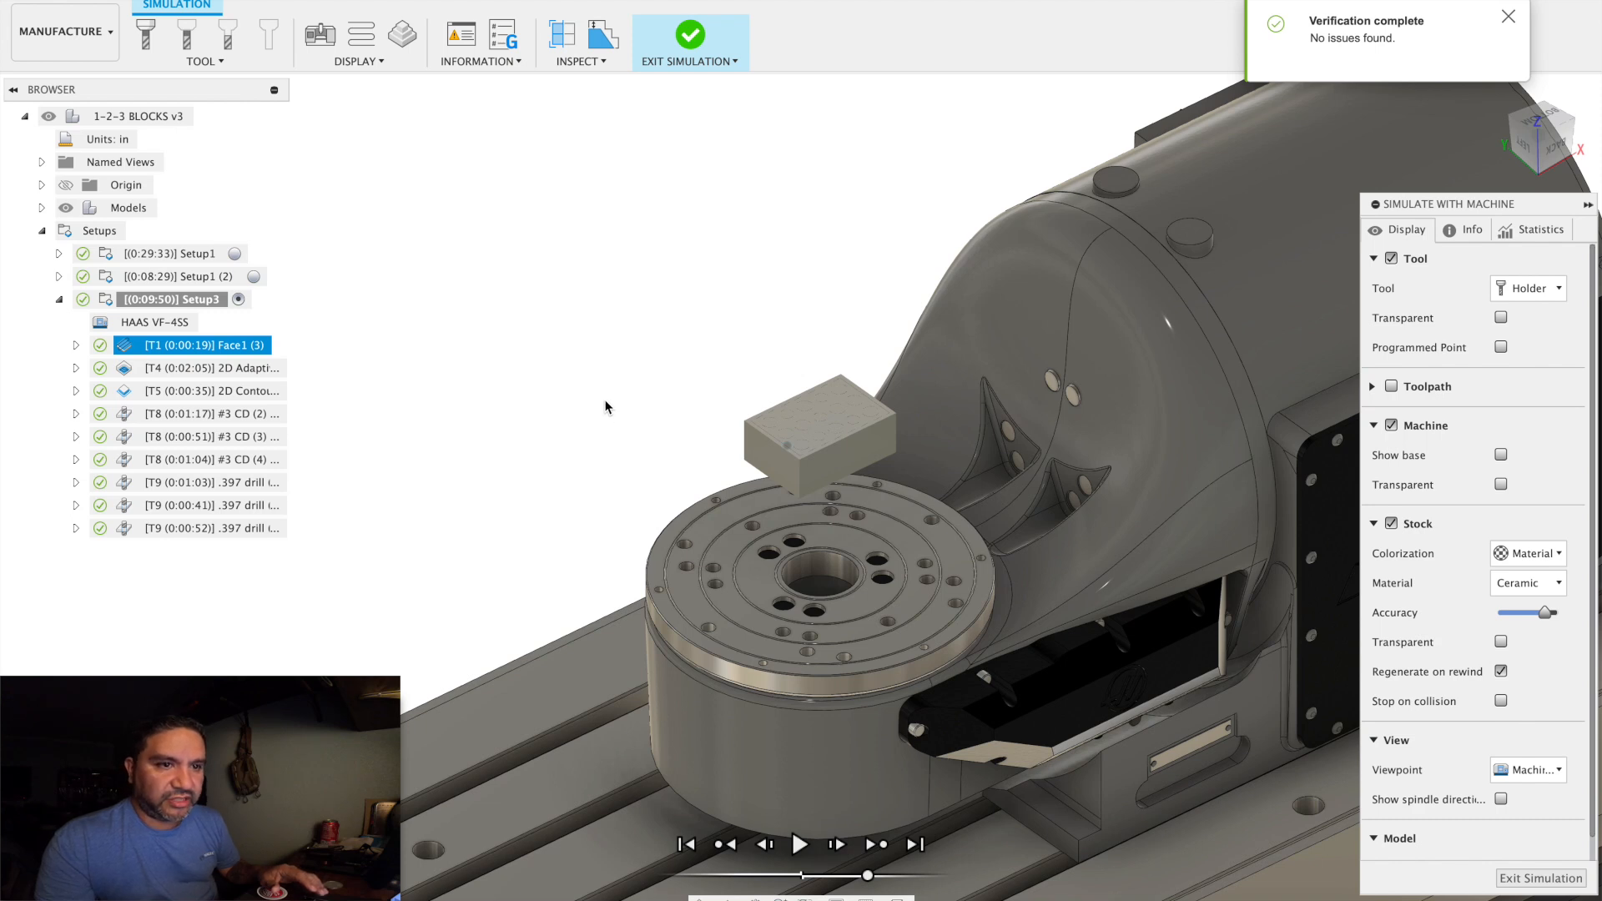
{"action": "left_click", "coordinate": [799, 844]}
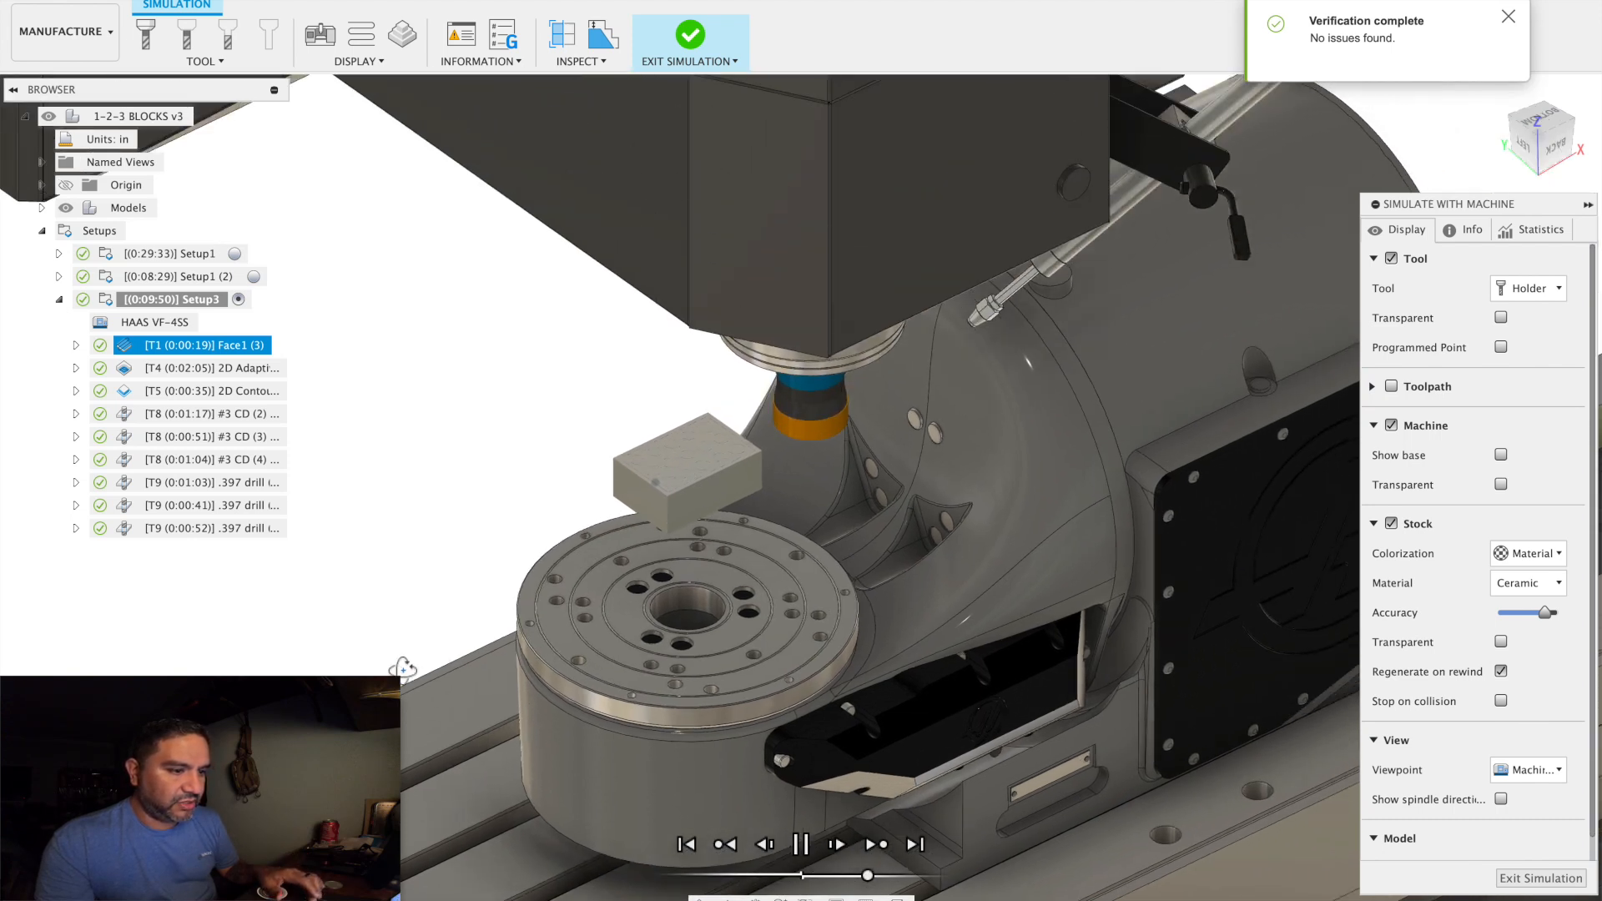
{"action": "middle_click_drag", "start_coordinate": [402, 654], "coordinate": [441, 664], "text": "shift"}
{"action": "scroll", "coordinate": [441, 664], "scroll_direction": "up", "scroll_amount": 3}
{"action": "middle_click_drag", "start_coordinate": [745, 549], "coordinate": [534, 572]}
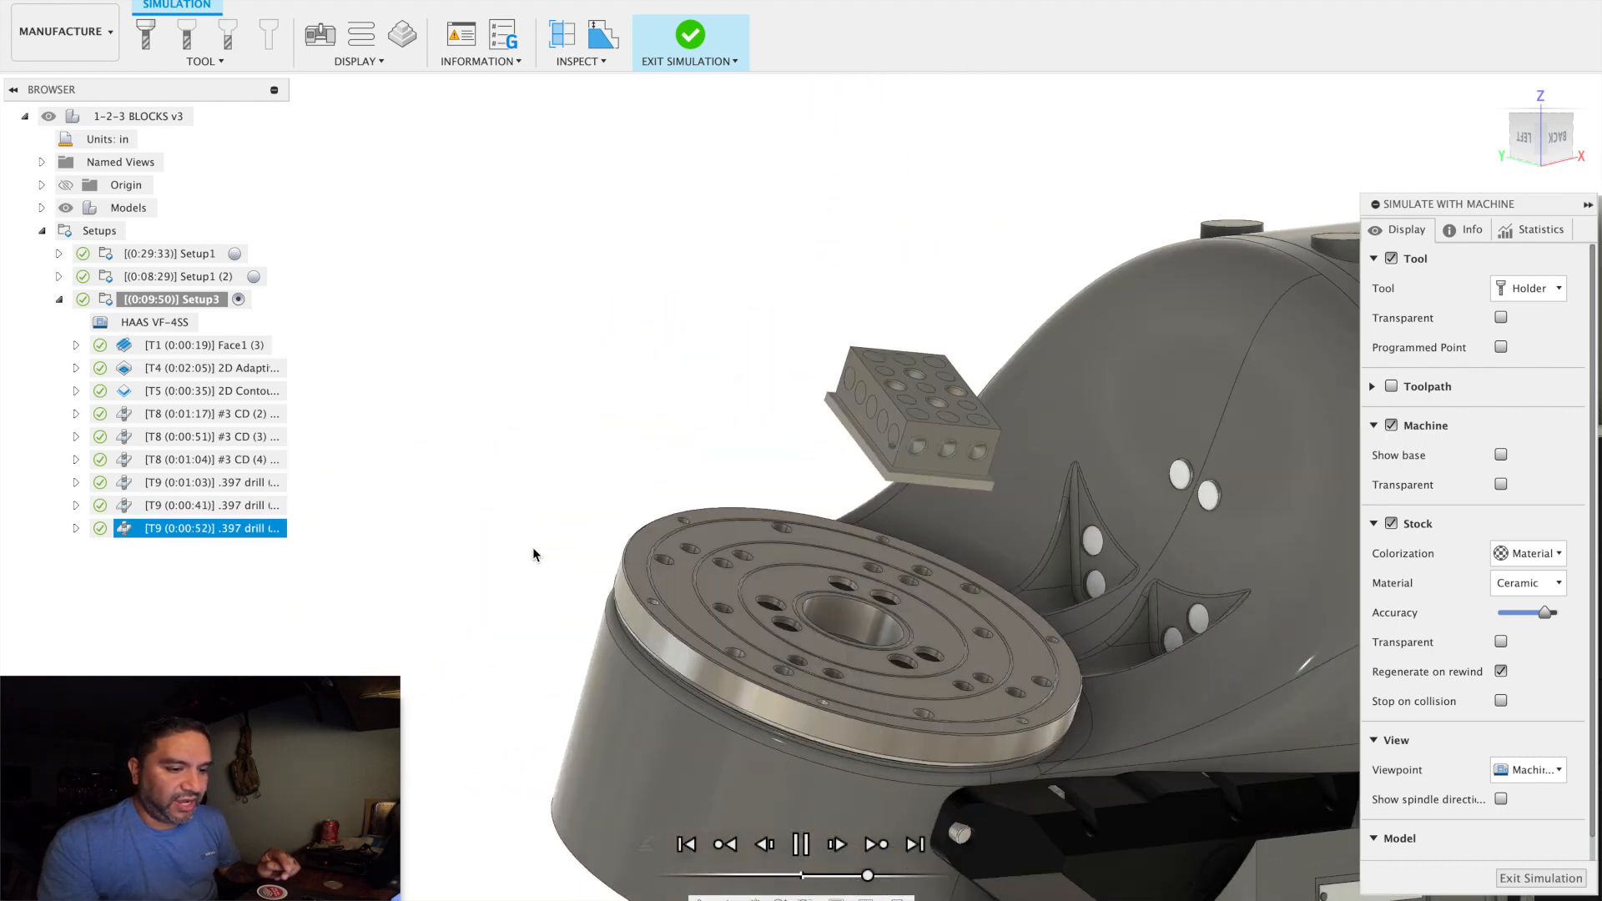
Inspect the simulated machine and block from the back, replay the simulation, and exit it.
{"action": "scroll", "coordinate": [533, 547], "scroll_direction": "down", "scroll_amount": 6}
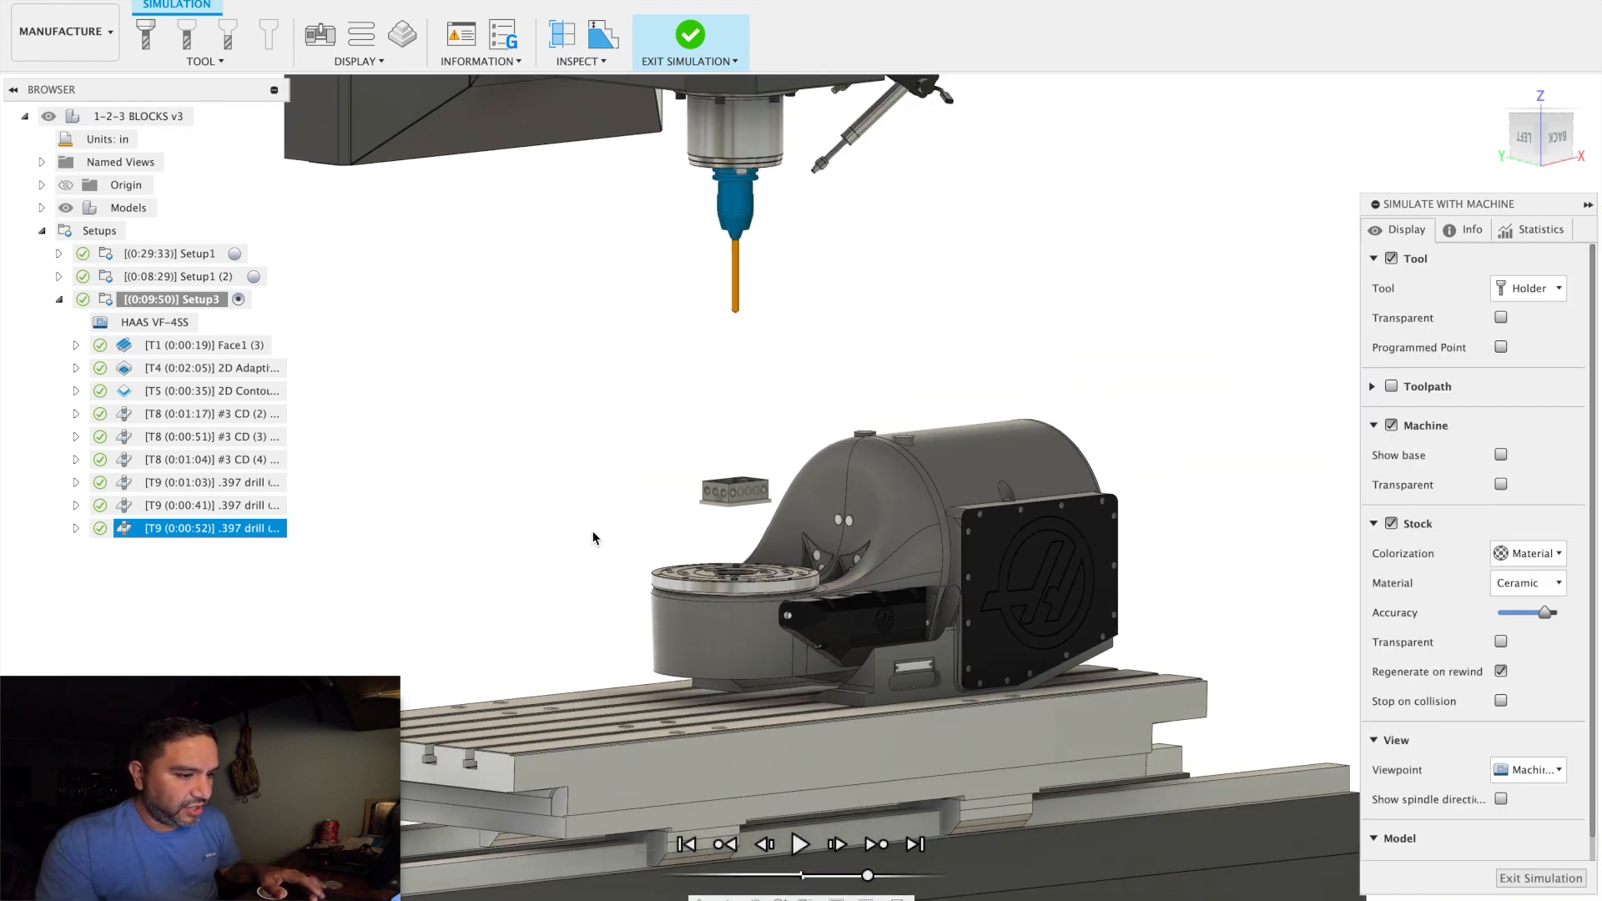
{"action": "scroll", "coordinate": [592, 531], "scroll_direction": "down", "scroll_amount": 4}
{"action": "middle_click_drag", "start_coordinate": [604, 544], "coordinate": [531, 539], "text": "shift"}
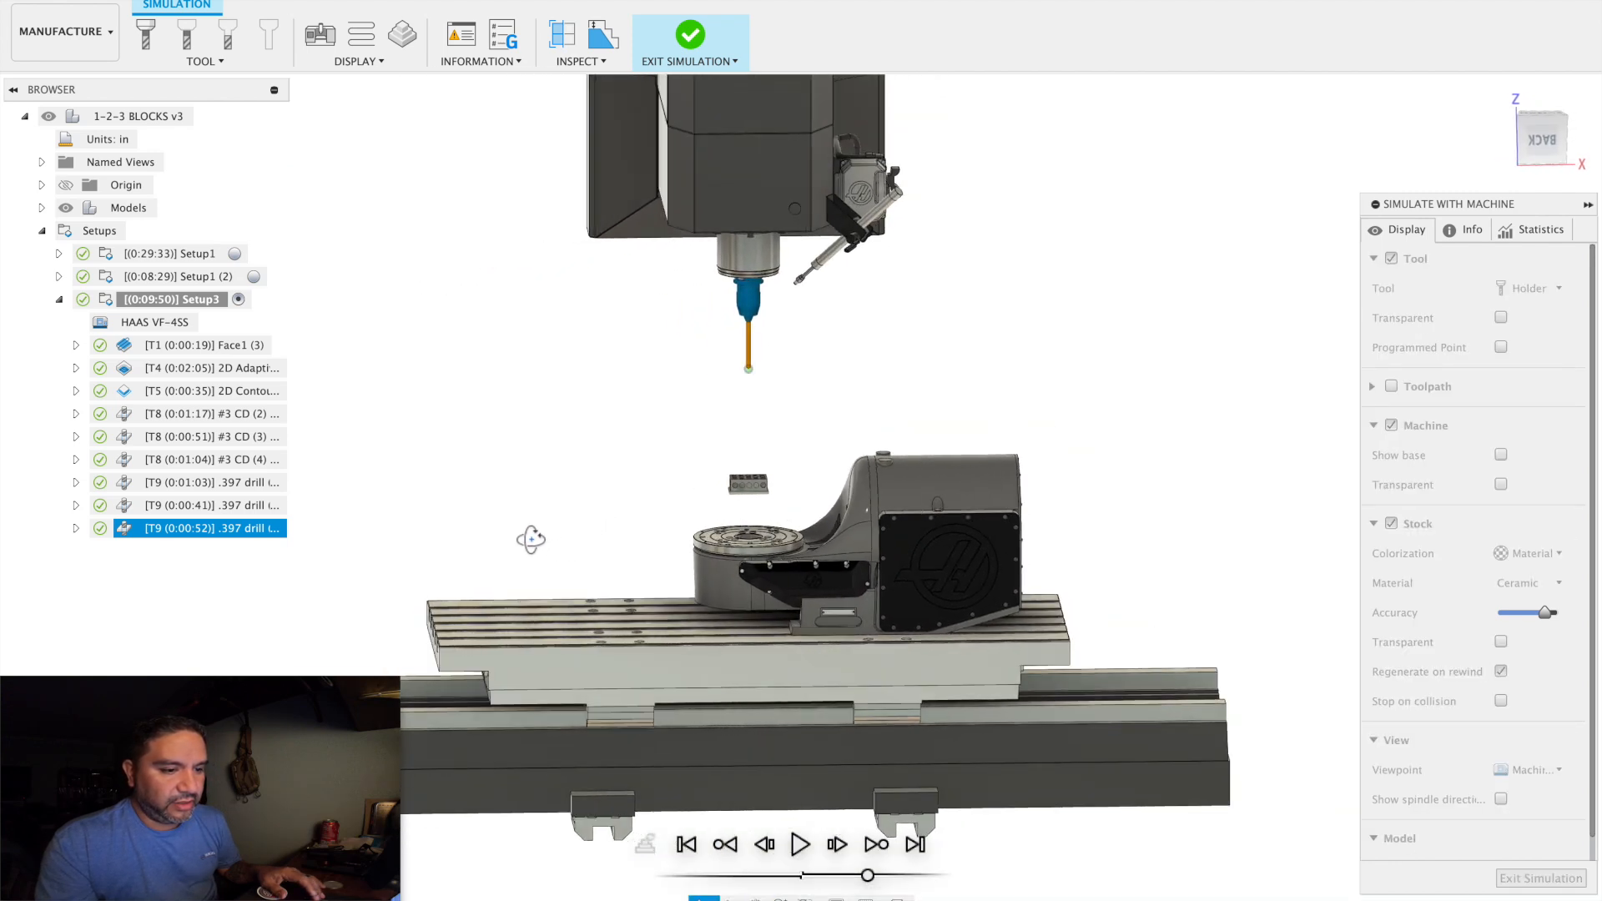
{"action": "scroll", "coordinate": [658, 504], "scroll_direction": "up", "scroll_amount": 5}
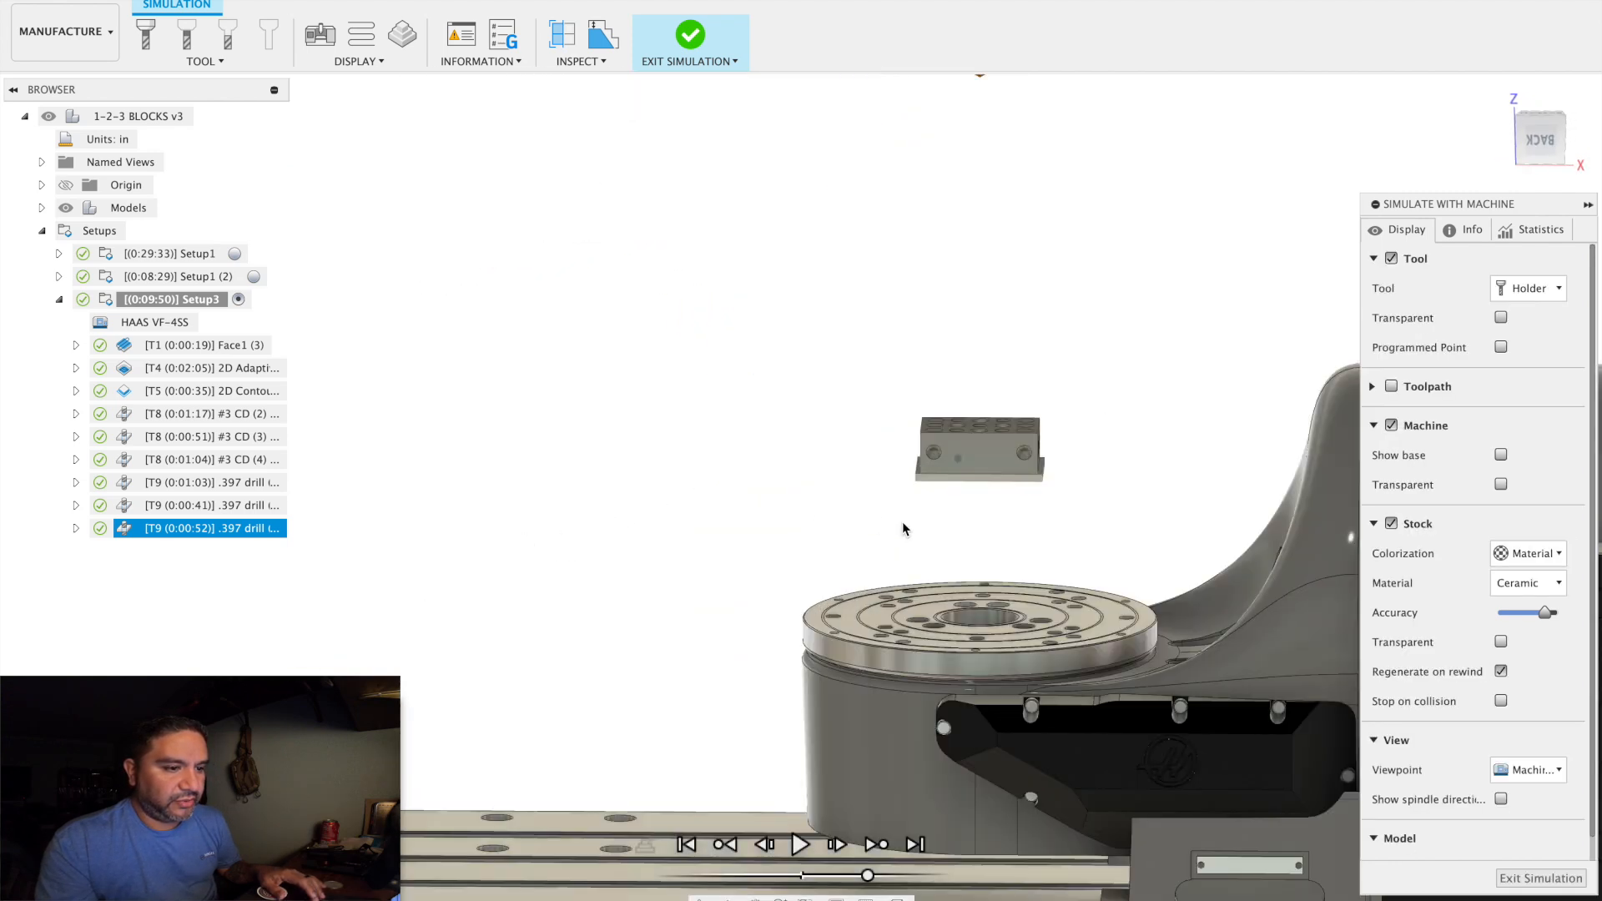
{"action": "middle_click_drag", "start_coordinate": [980, 521], "coordinate": [799, 536], "text": "shift"}
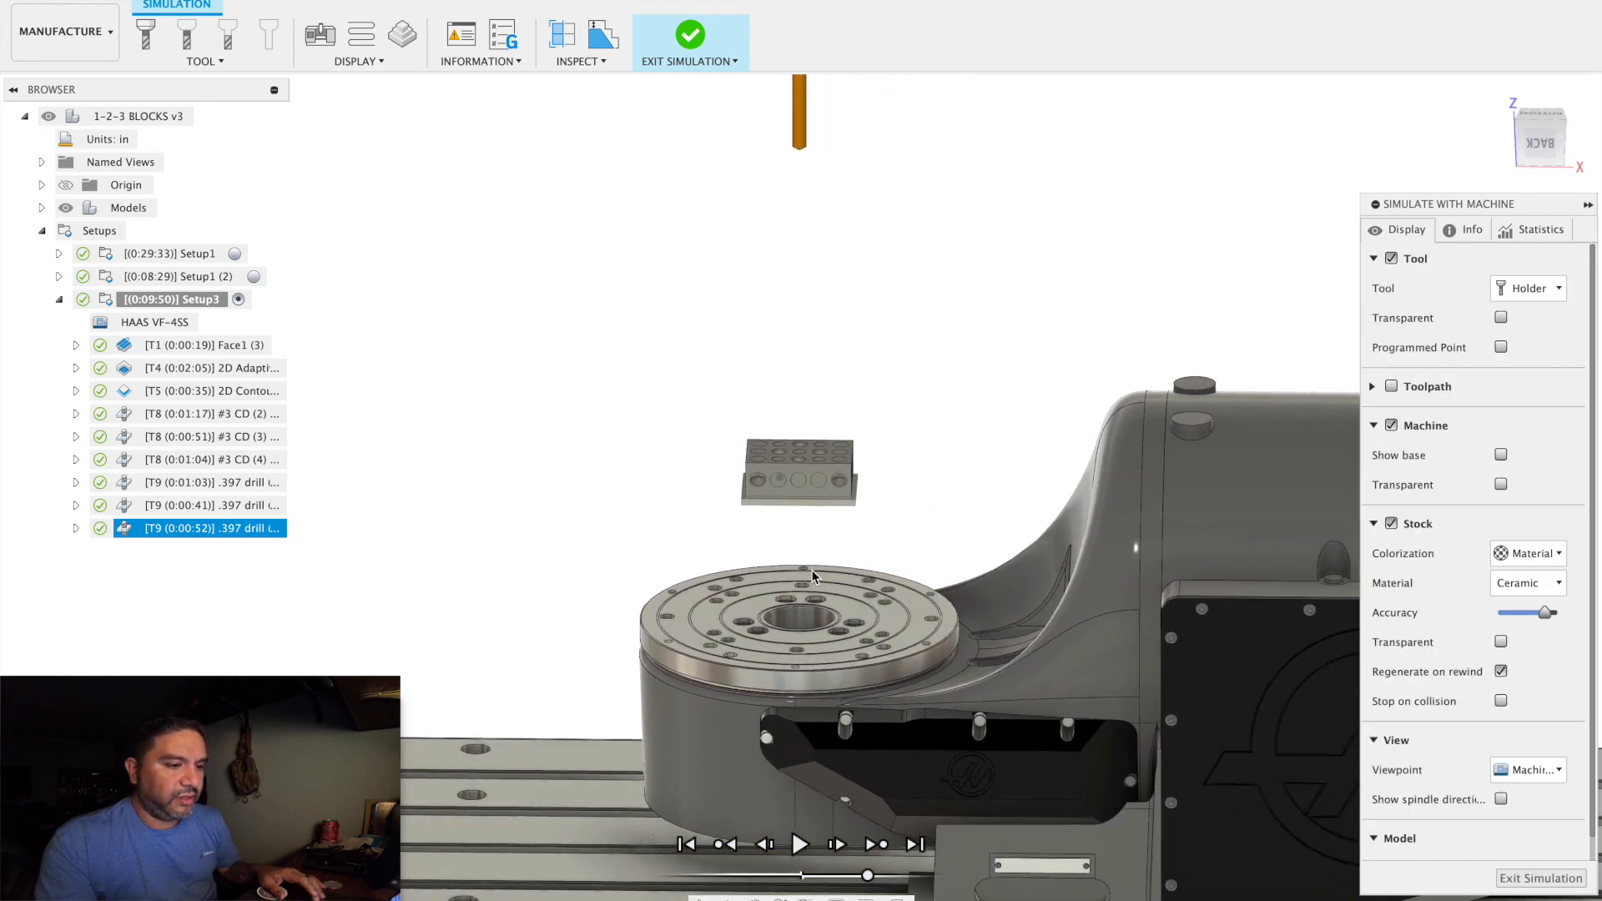
{"action": "left_click", "coordinate": [799, 845]}
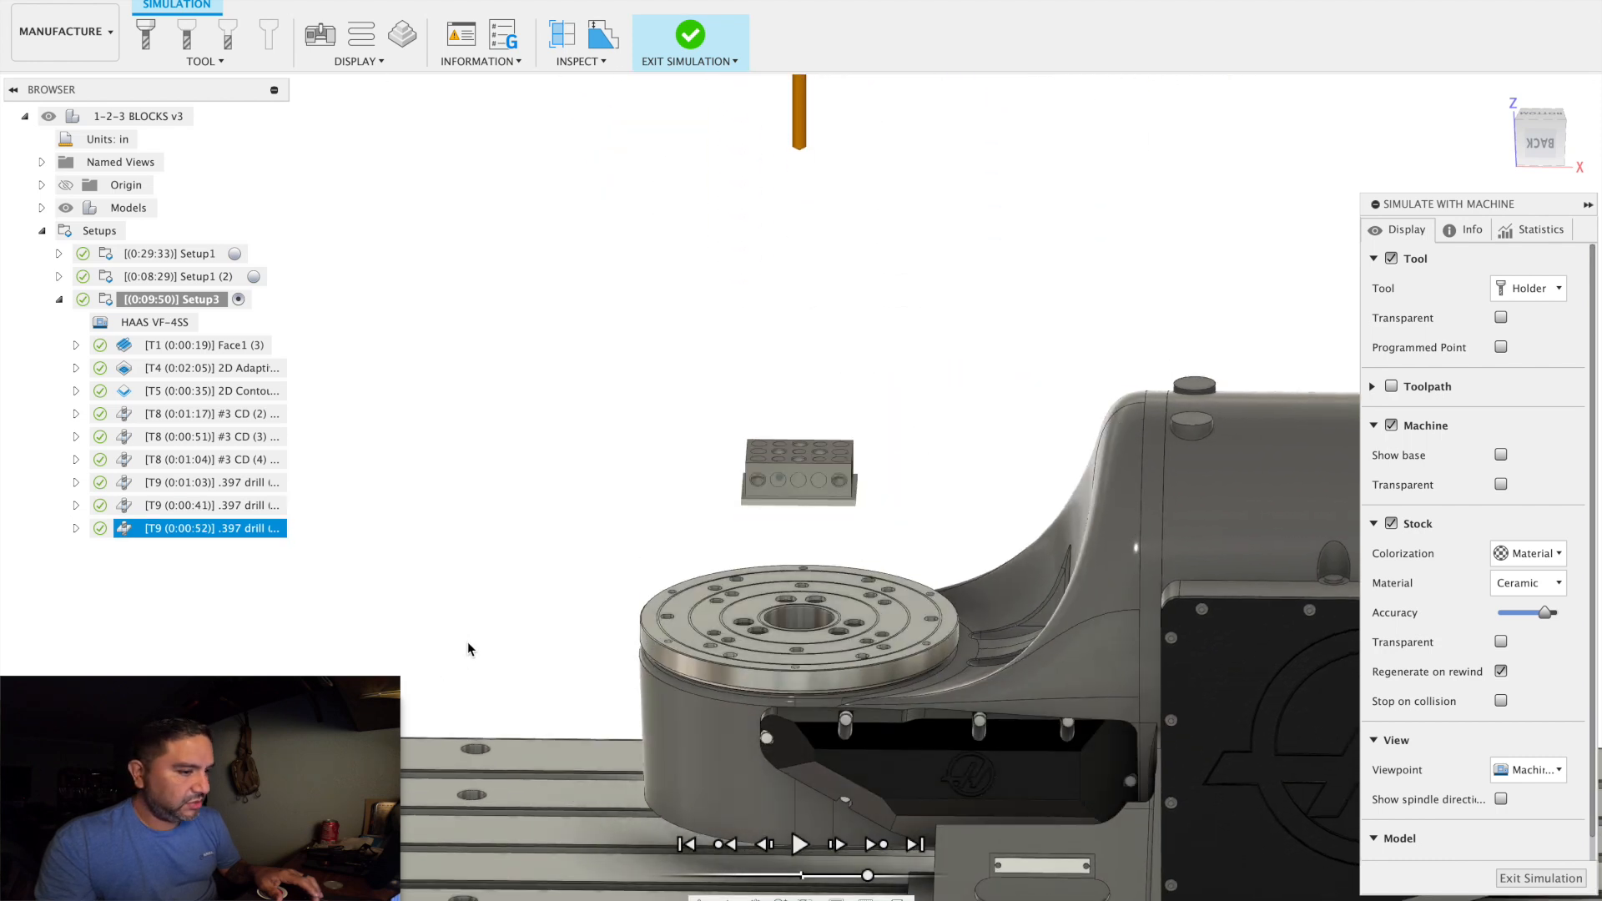
{"action": "left_click", "coordinate": [1524, 877]}
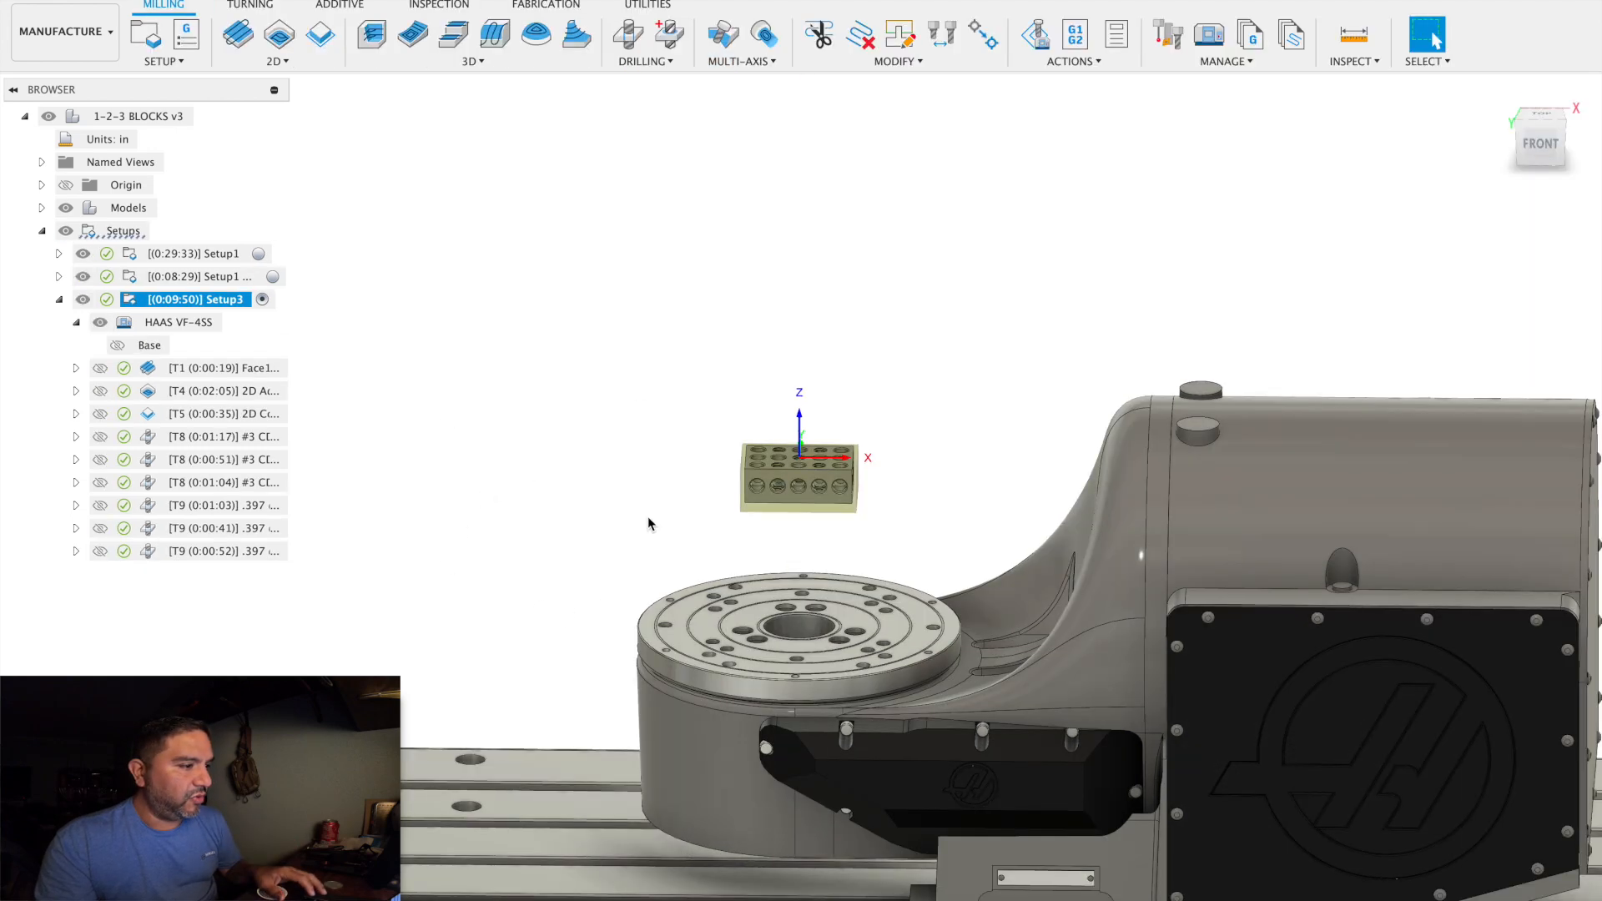
Edit Setup3's part position, setting the Z distance above the rotary table to 8 in, and accept the setup.
{"action": "right_click", "coordinate": [192, 305]}
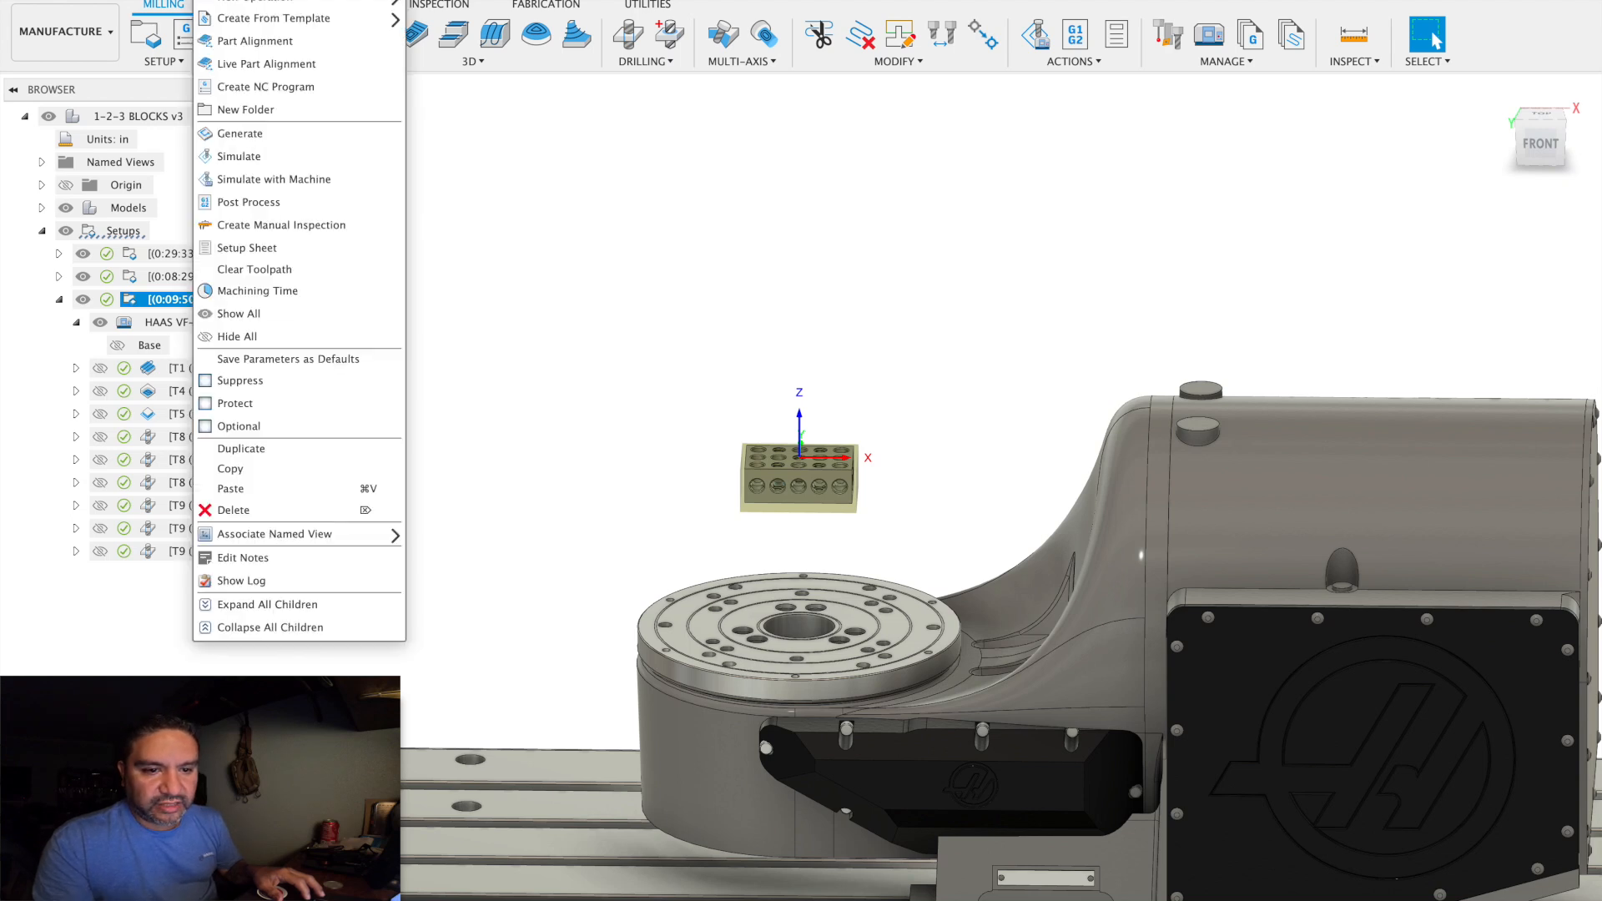
{"action": "left_click", "coordinate": [232, 0]}
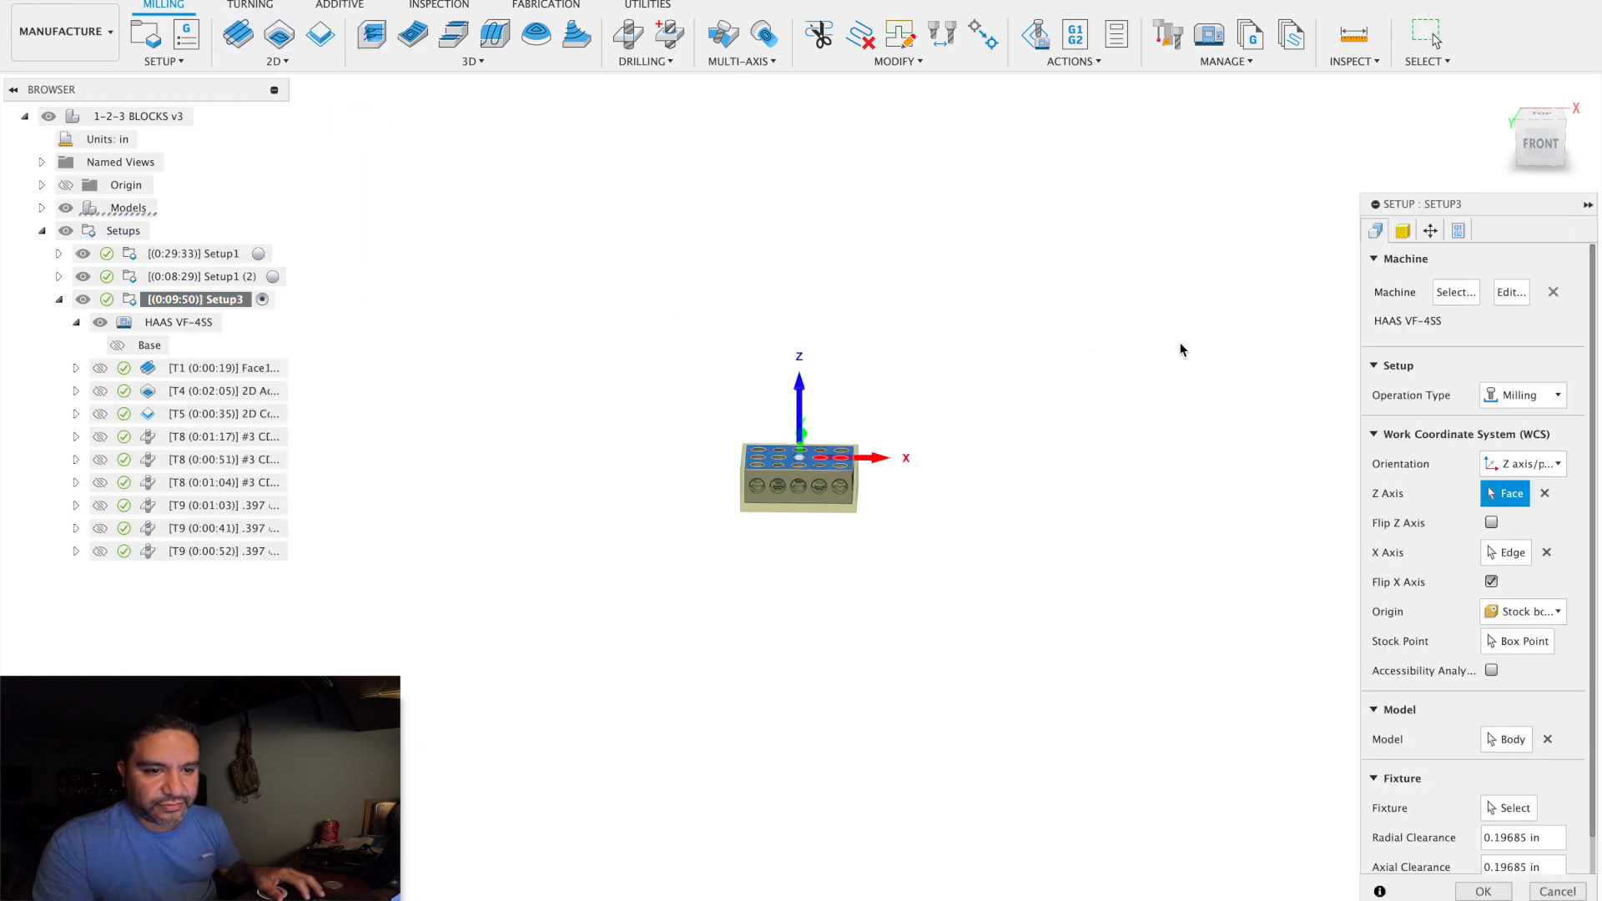
{"action": "left_click", "coordinate": [1430, 230]}
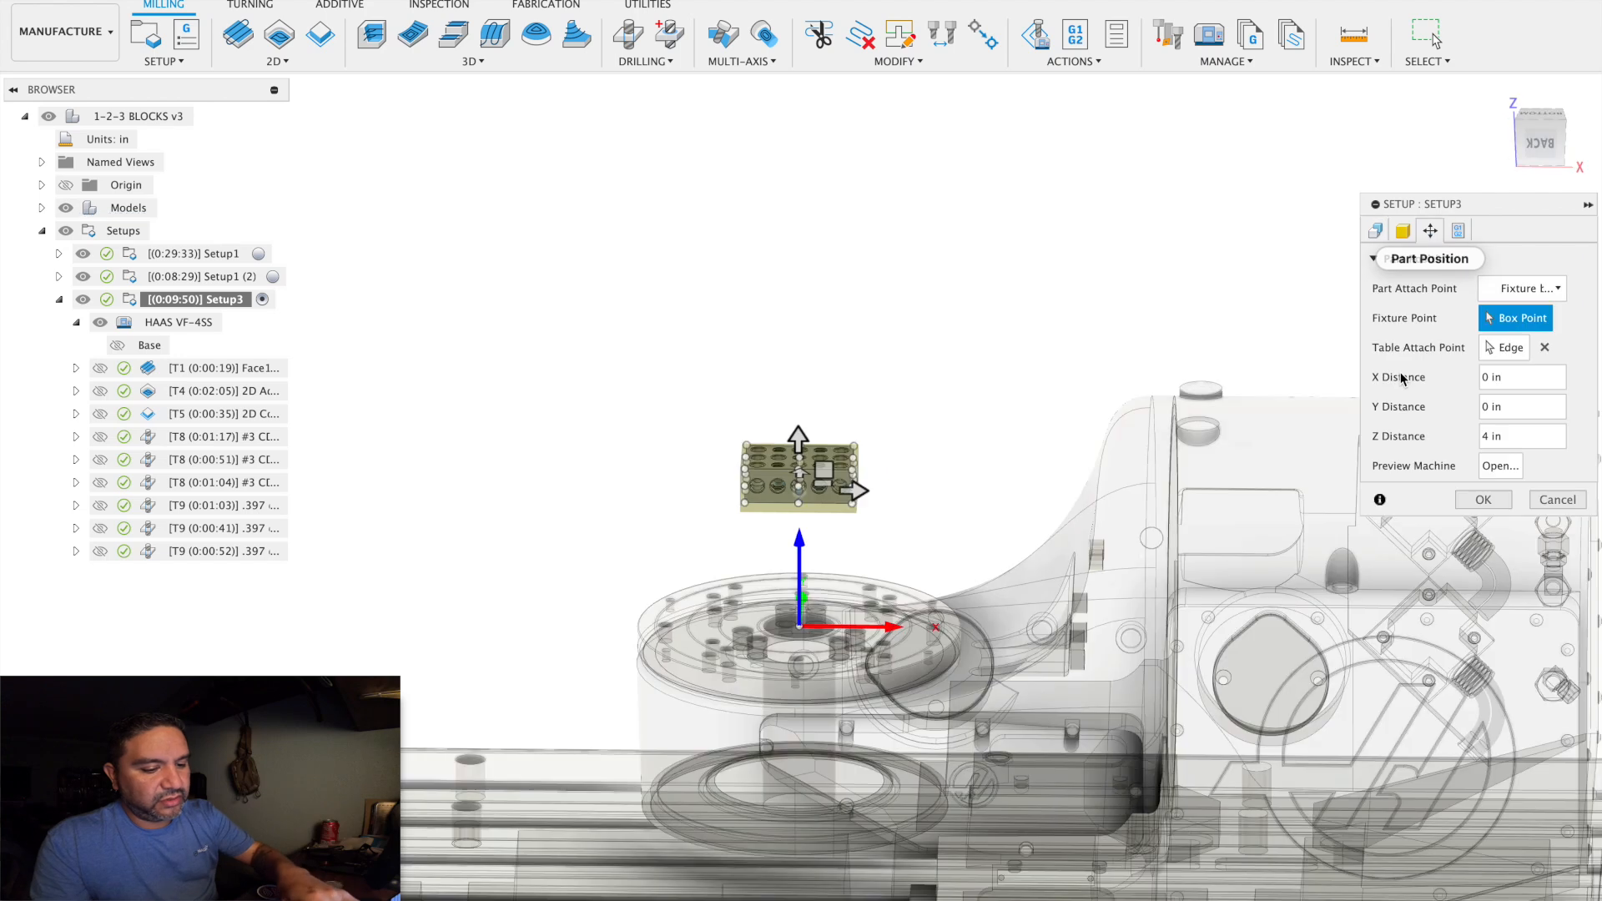
{"action": "left_click", "coordinate": [1525, 438]}
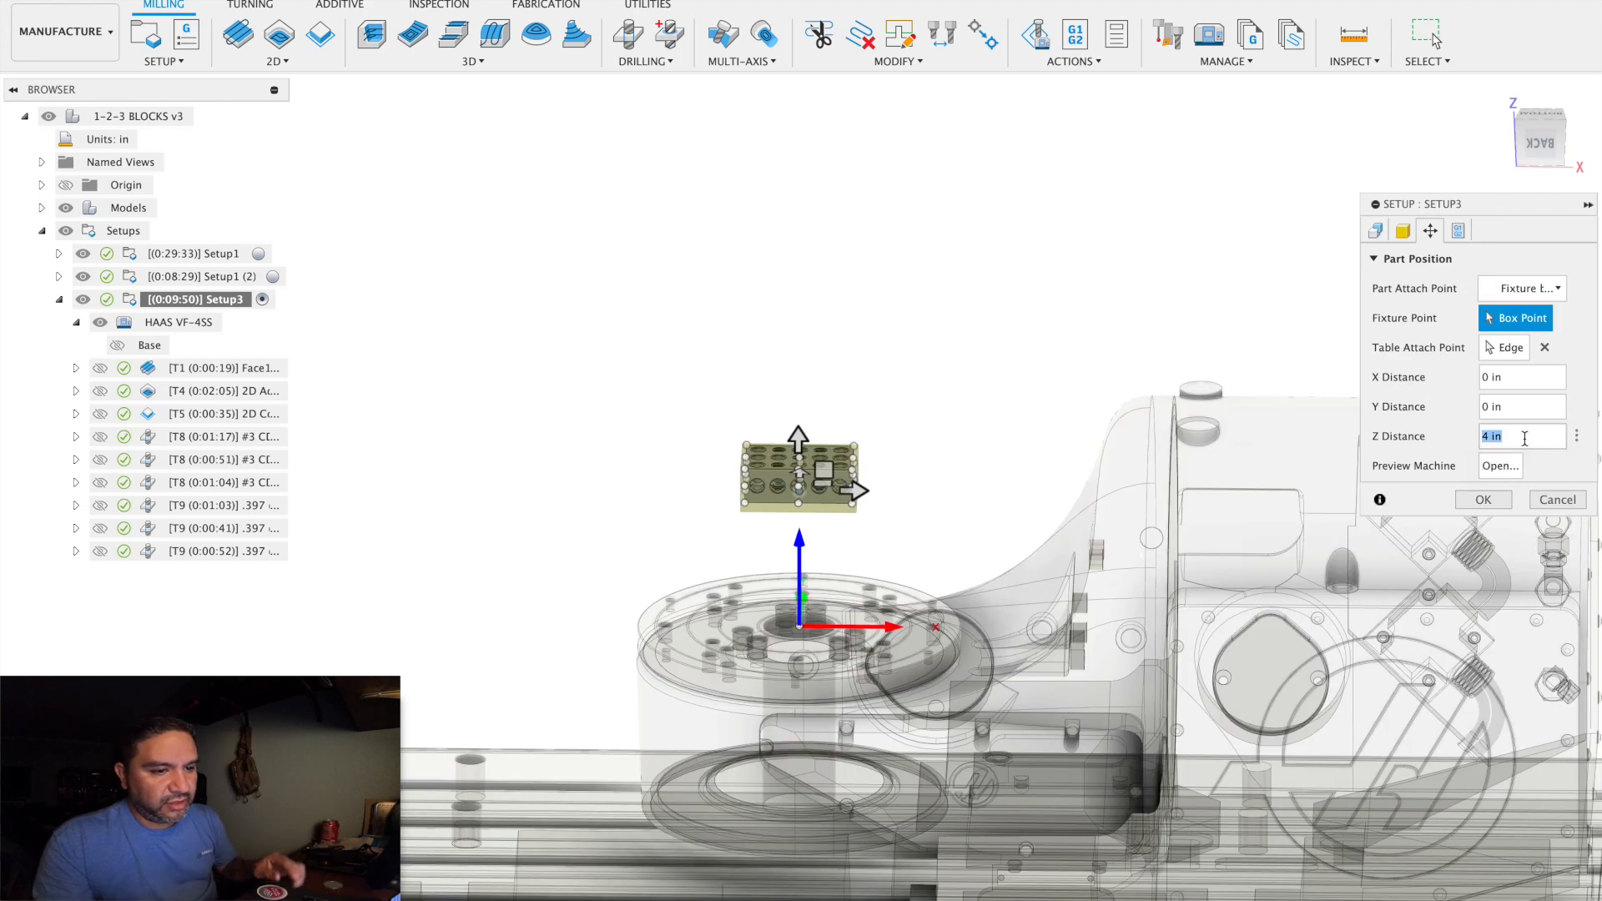
{"action": "type", "text": "8"}
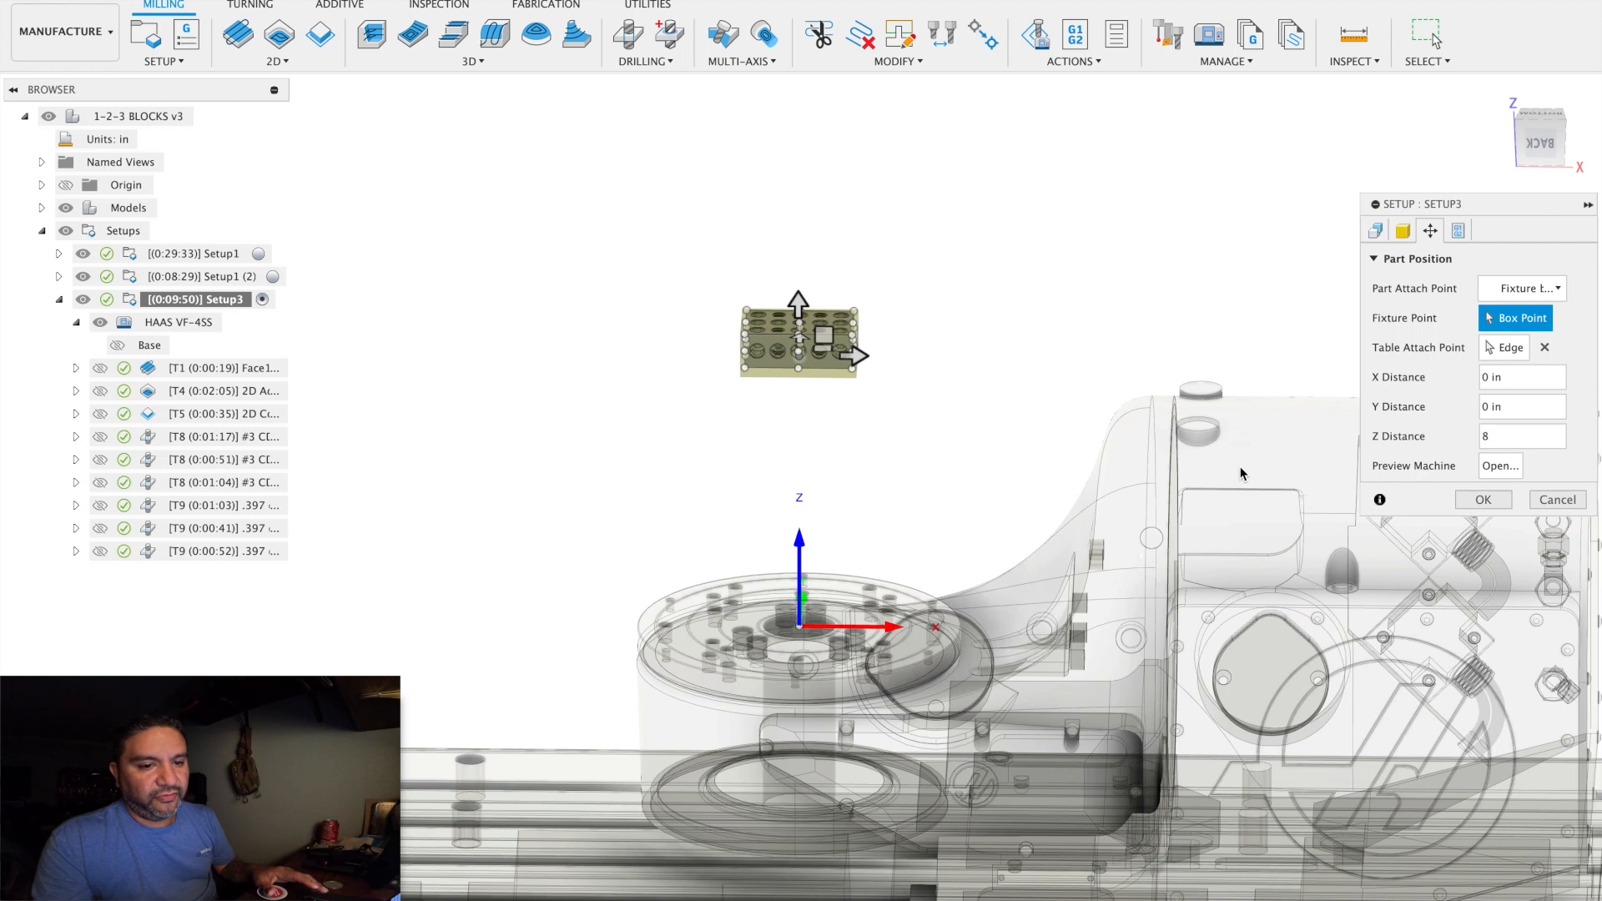
{"action": "left_click", "coordinate": [1482, 500]}
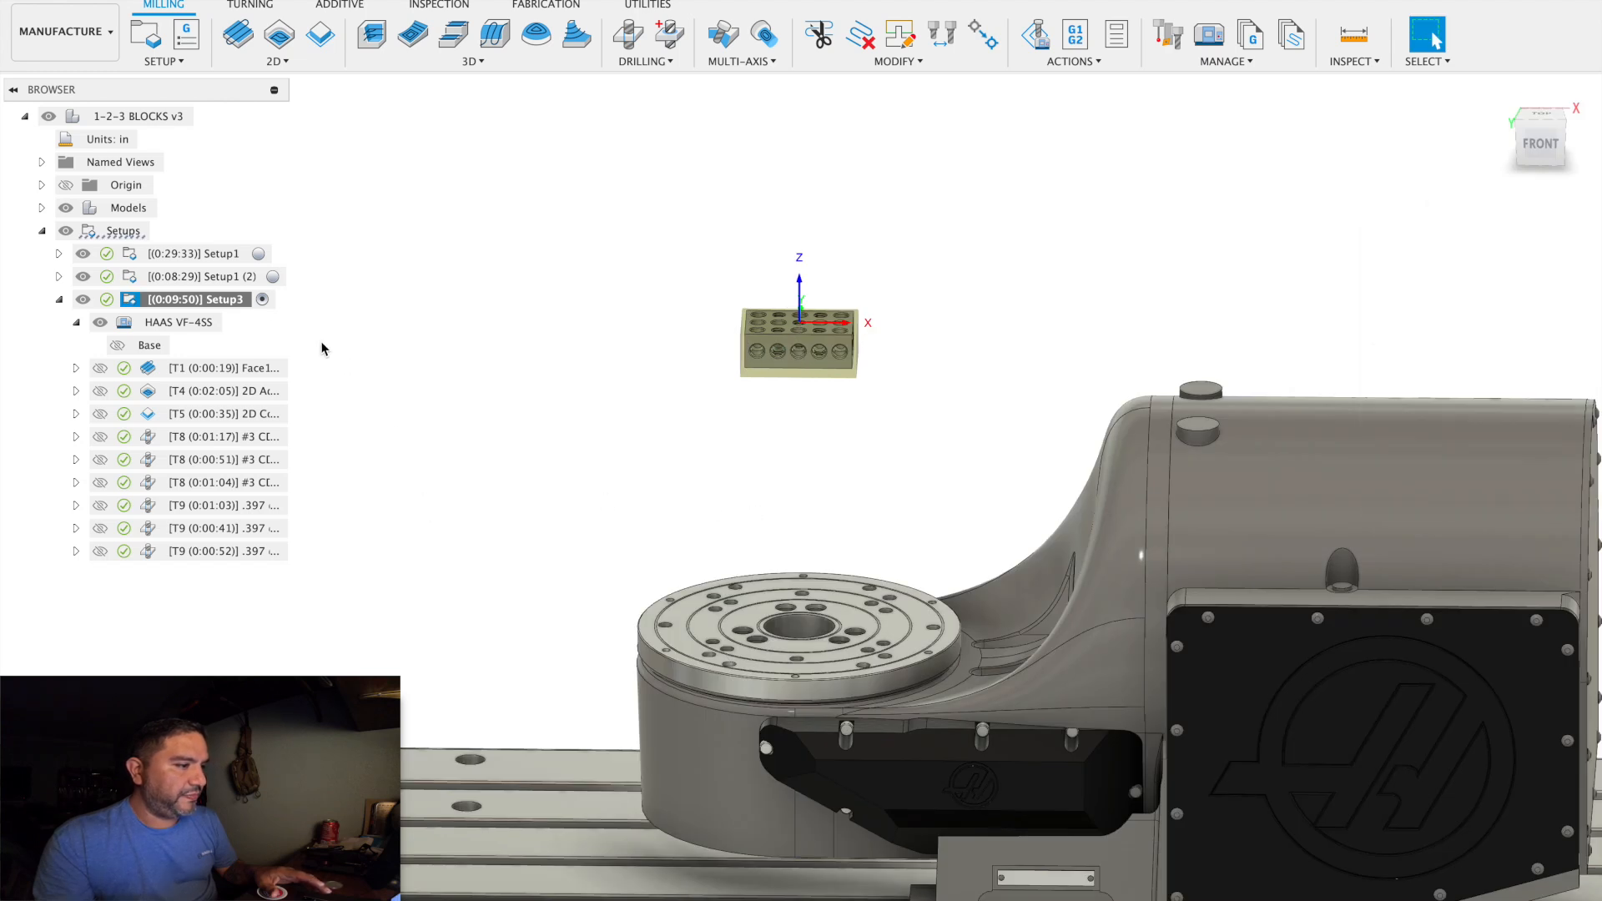
Rerun the machine simulation of all of Setup3 through the final .397 drilling operation and inspect the clearance above the rotary table from several angles.
{"action": "left_click", "coordinate": [214, 301]}
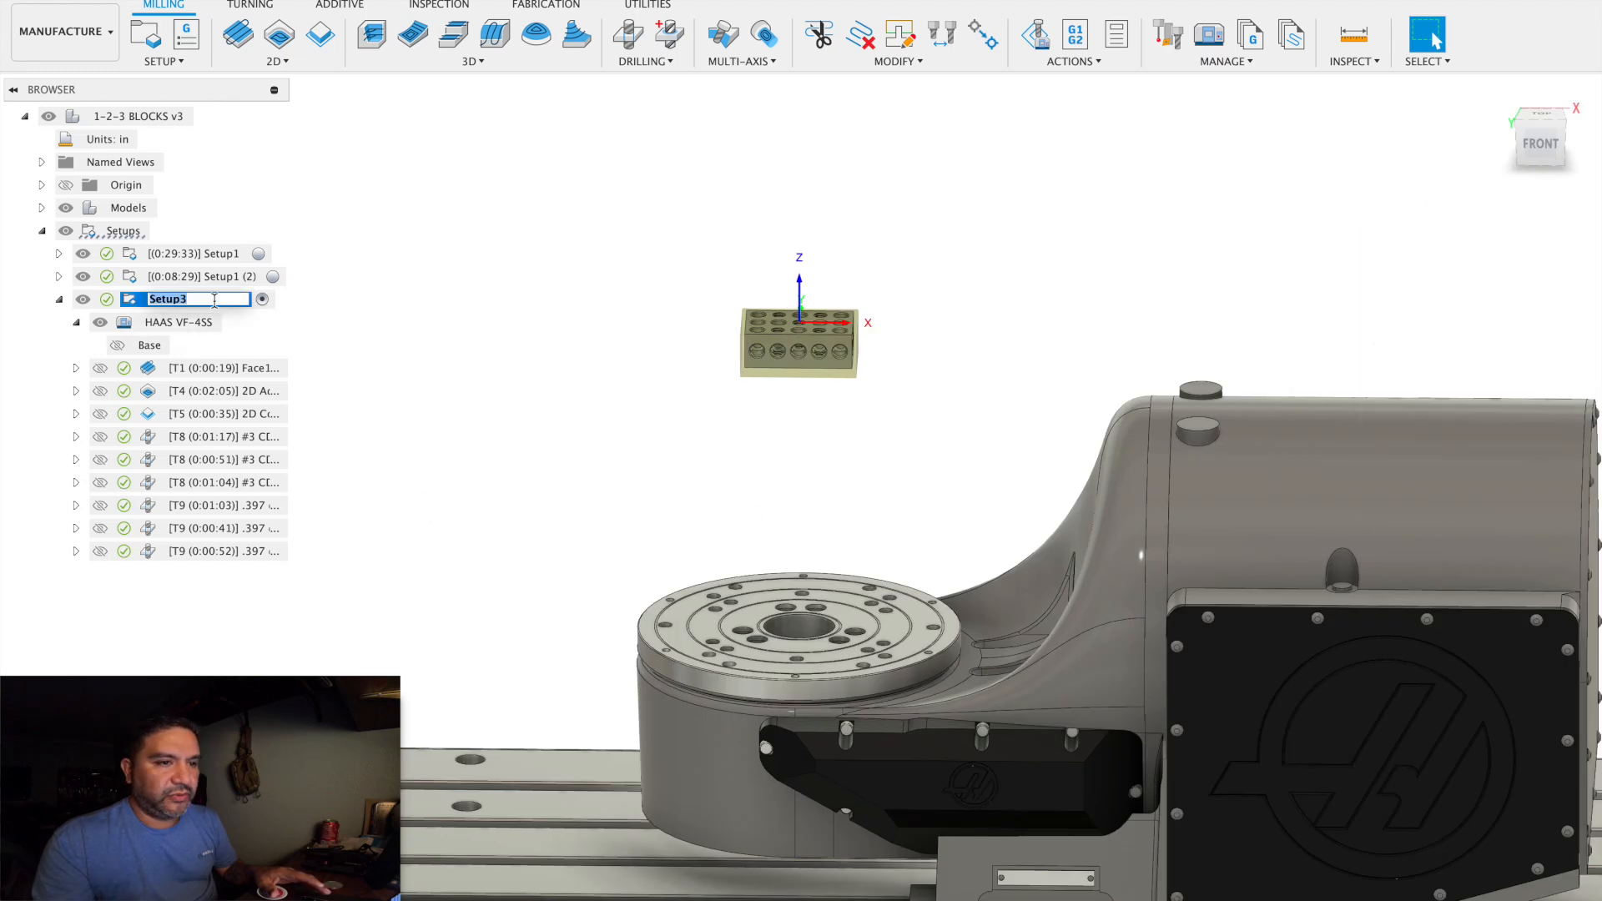
{"action": "left_click", "coordinate": [283, 338]}
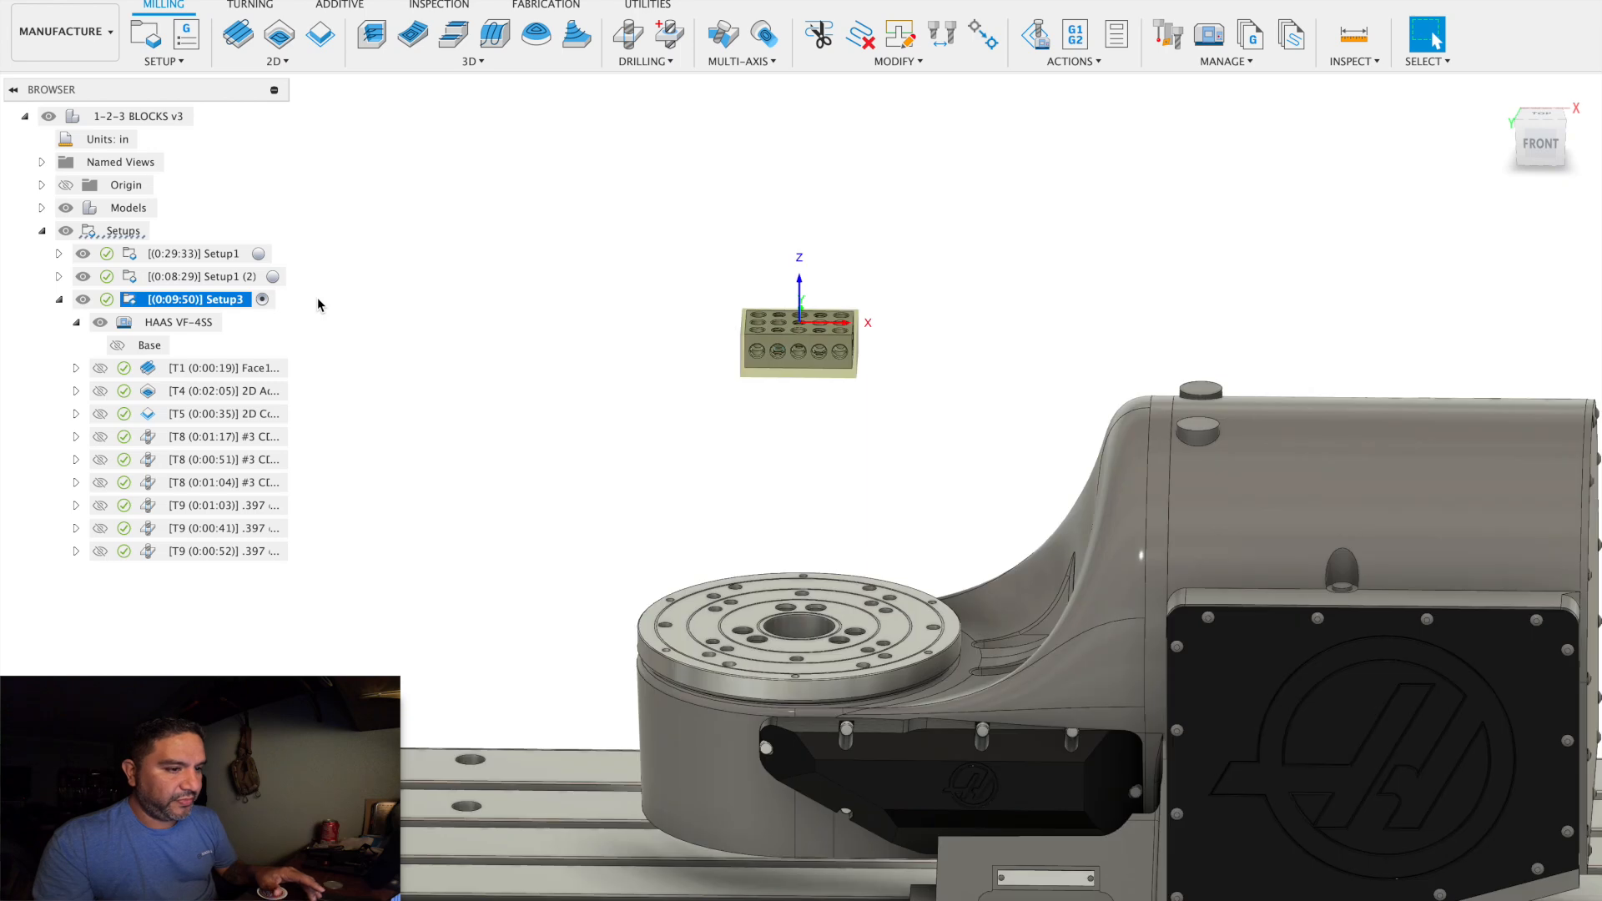
{"action": "left_click", "coordinate": [1035, 33]}
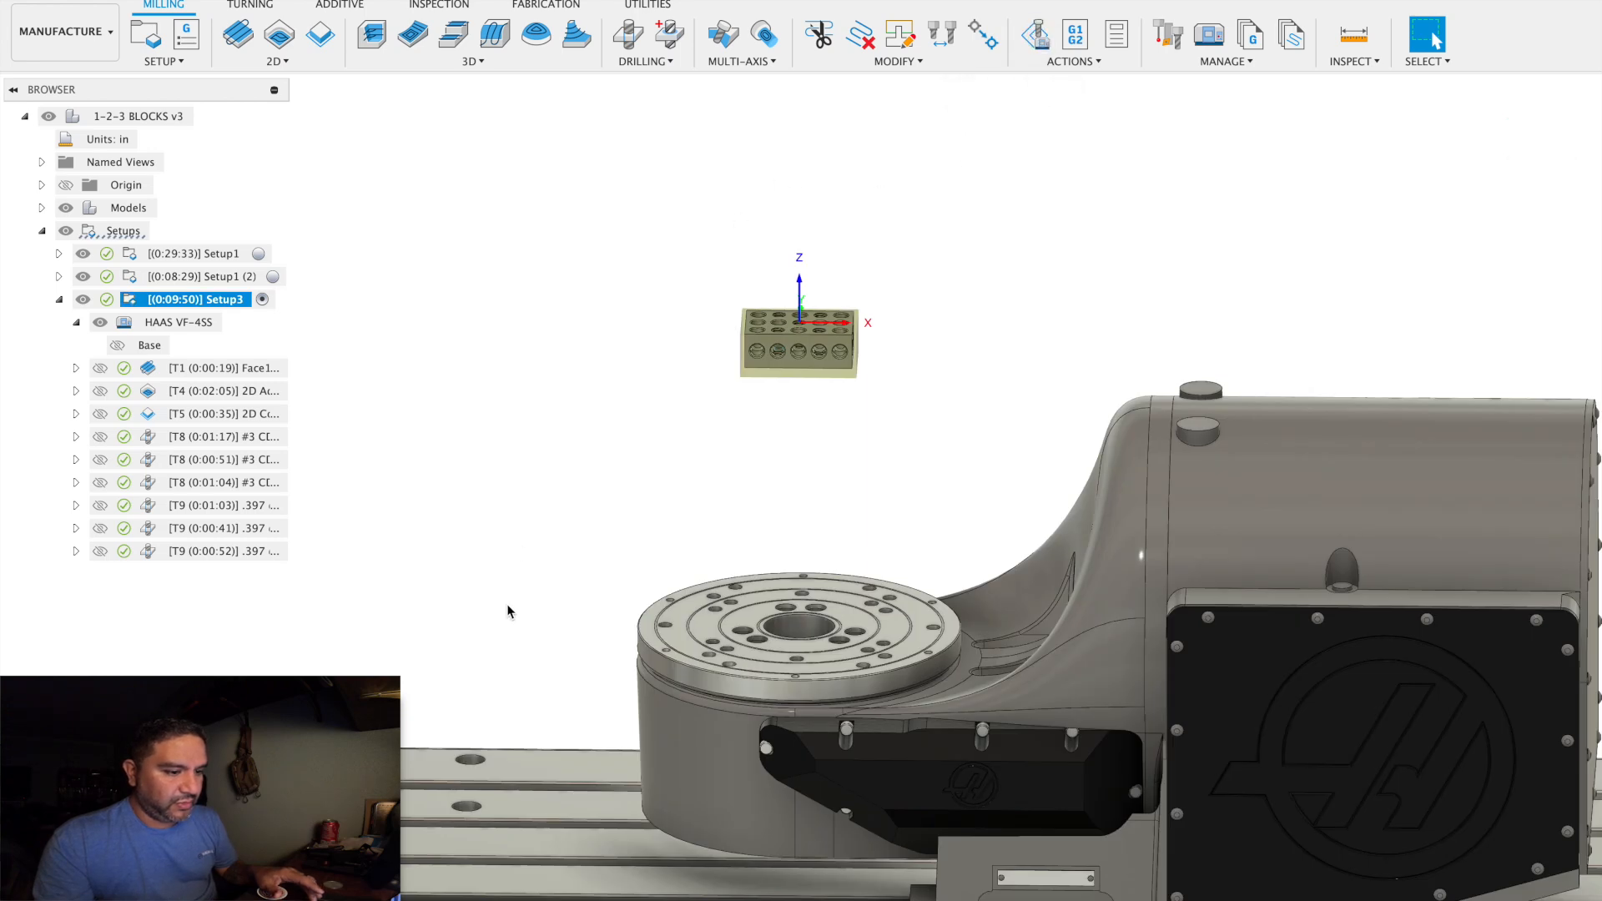
{"action": "scroll", "coordinate": [511, 615], "scroll_direction": "down", "scroll_amount": 2}
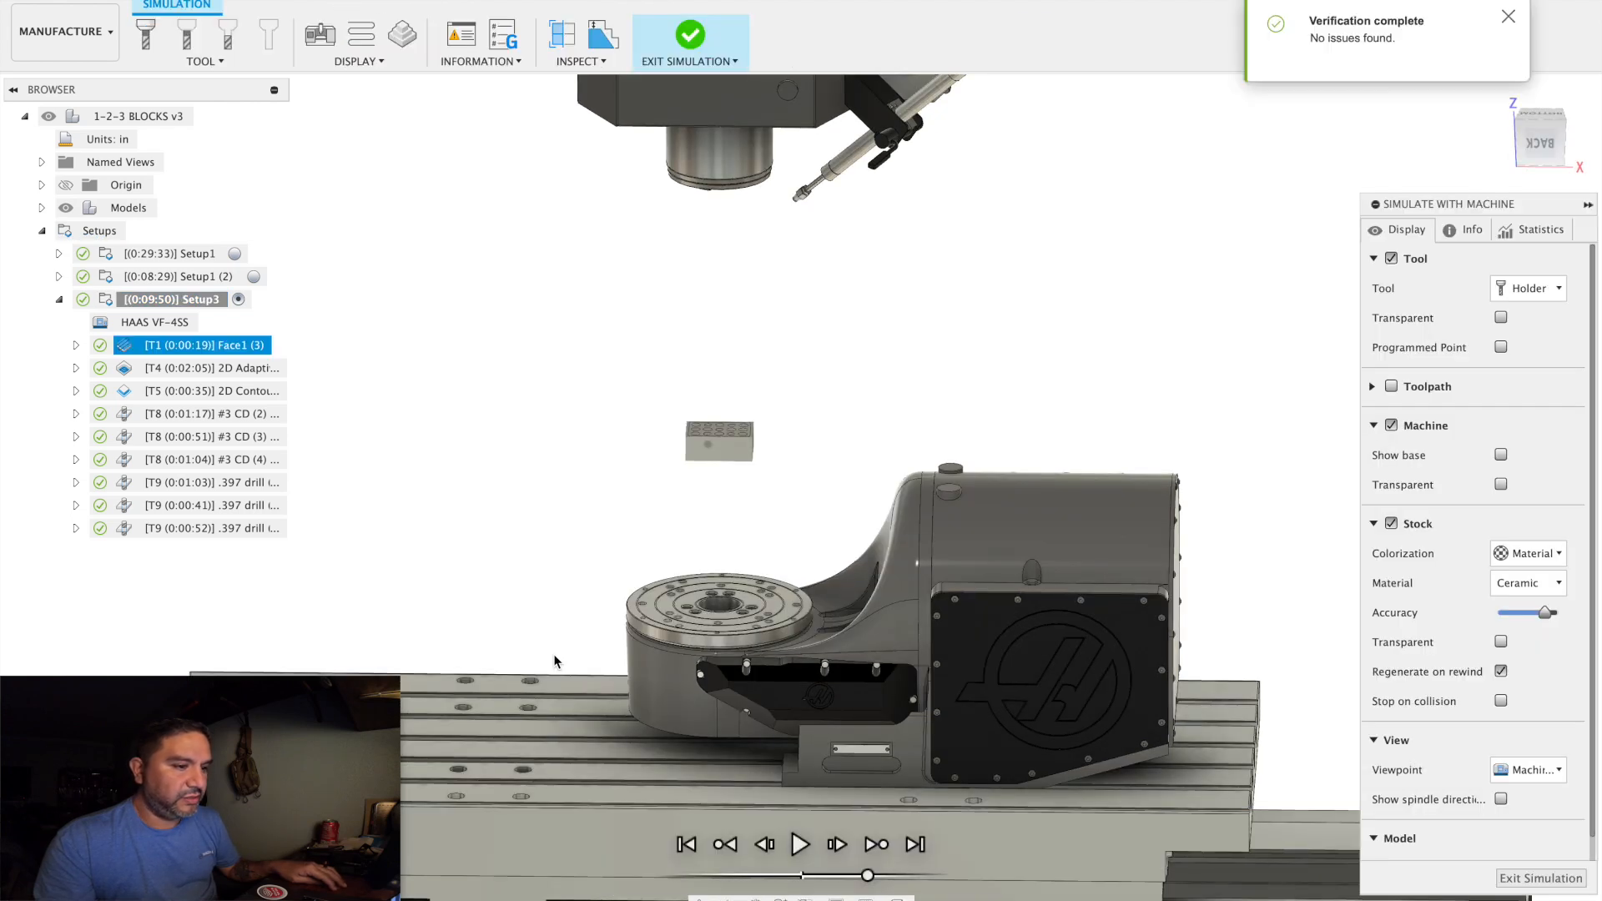
{"action": "left_click", "coordinate": [799, 843]}
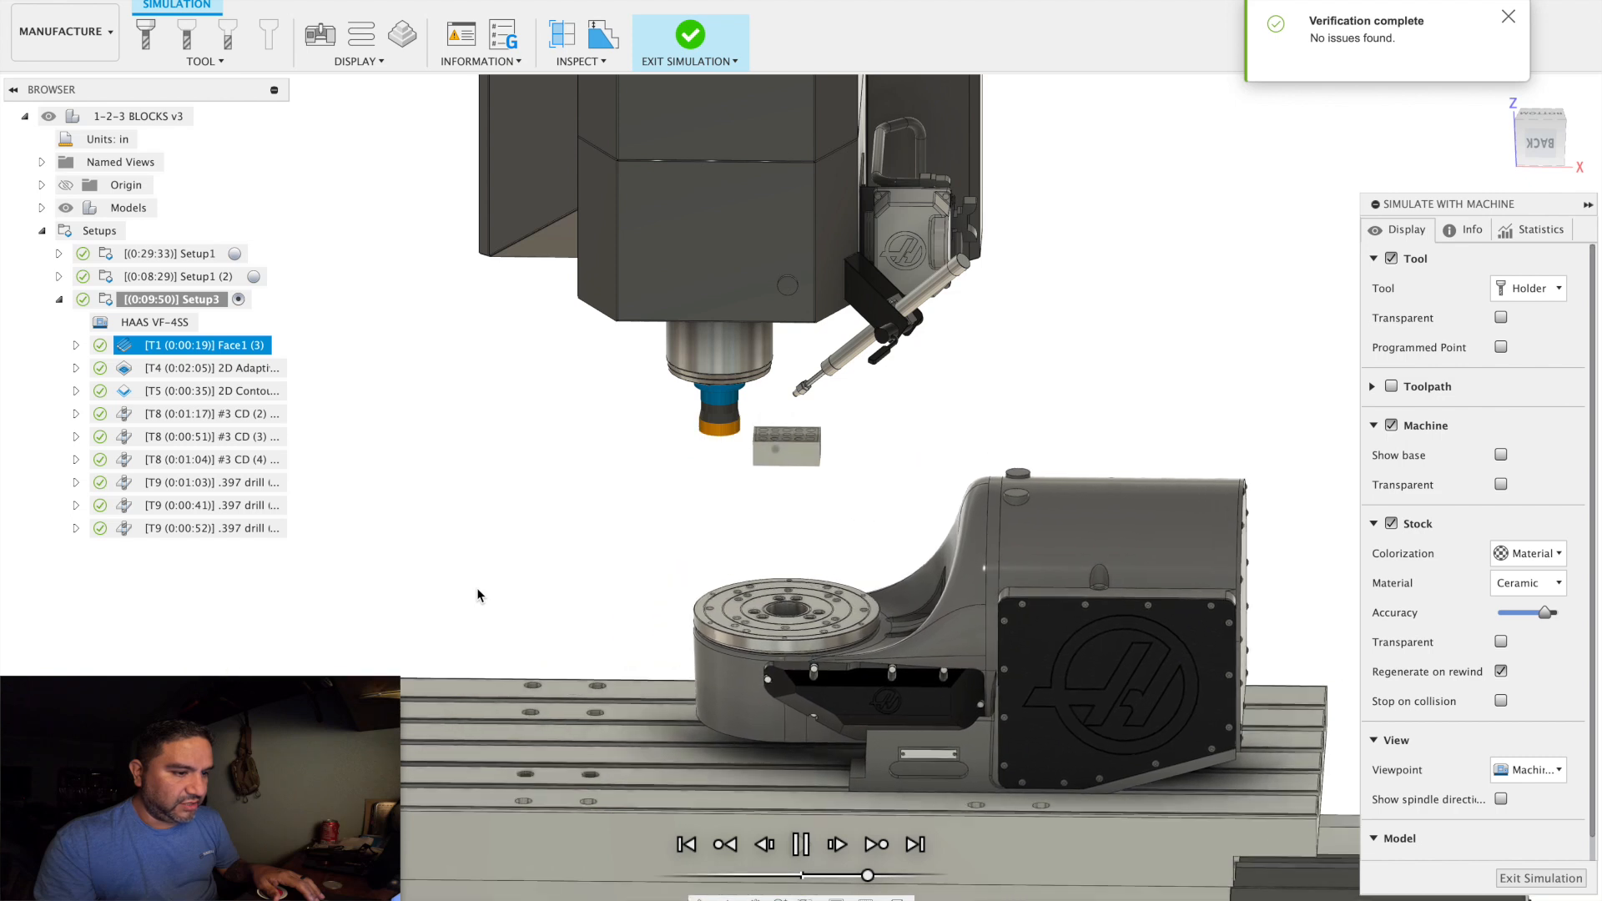
{"action": "middle_click_drag", "start_coordinate": [620, 649], "coordinate": [662, 614], "text": "shift"}
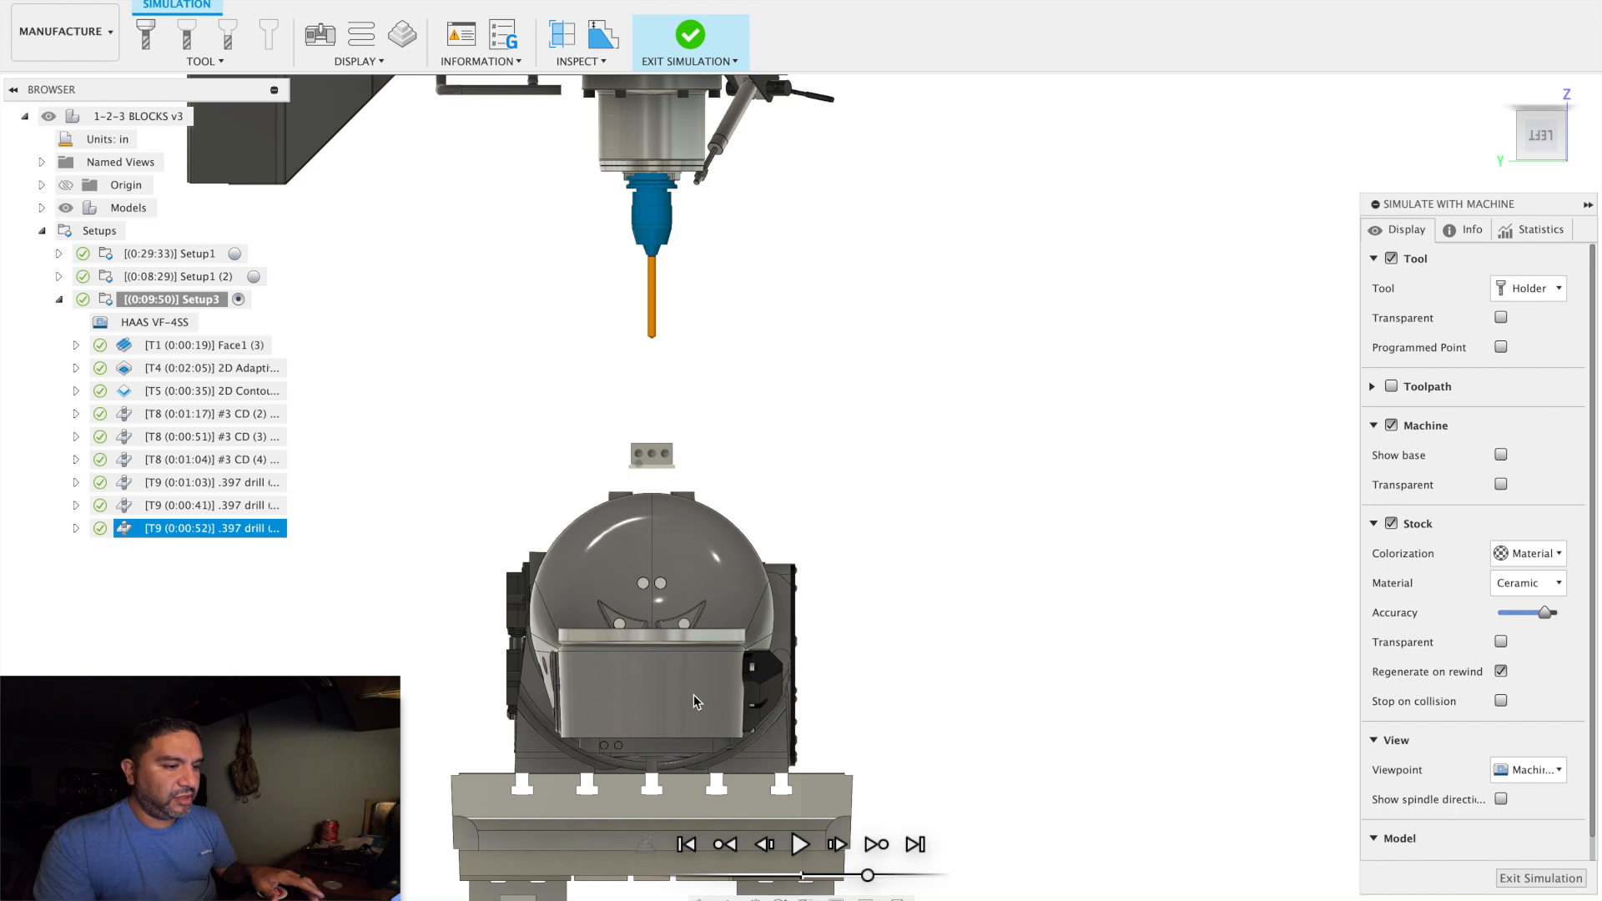
{"action": "middle_click_drag", "start_coordinate": [838, 692], "coordinate": [744, 724], "text": "shift"}
{"action": "middle_click_drag", "start_coordinate": [381, 623], "coordinate": [509, 572]}
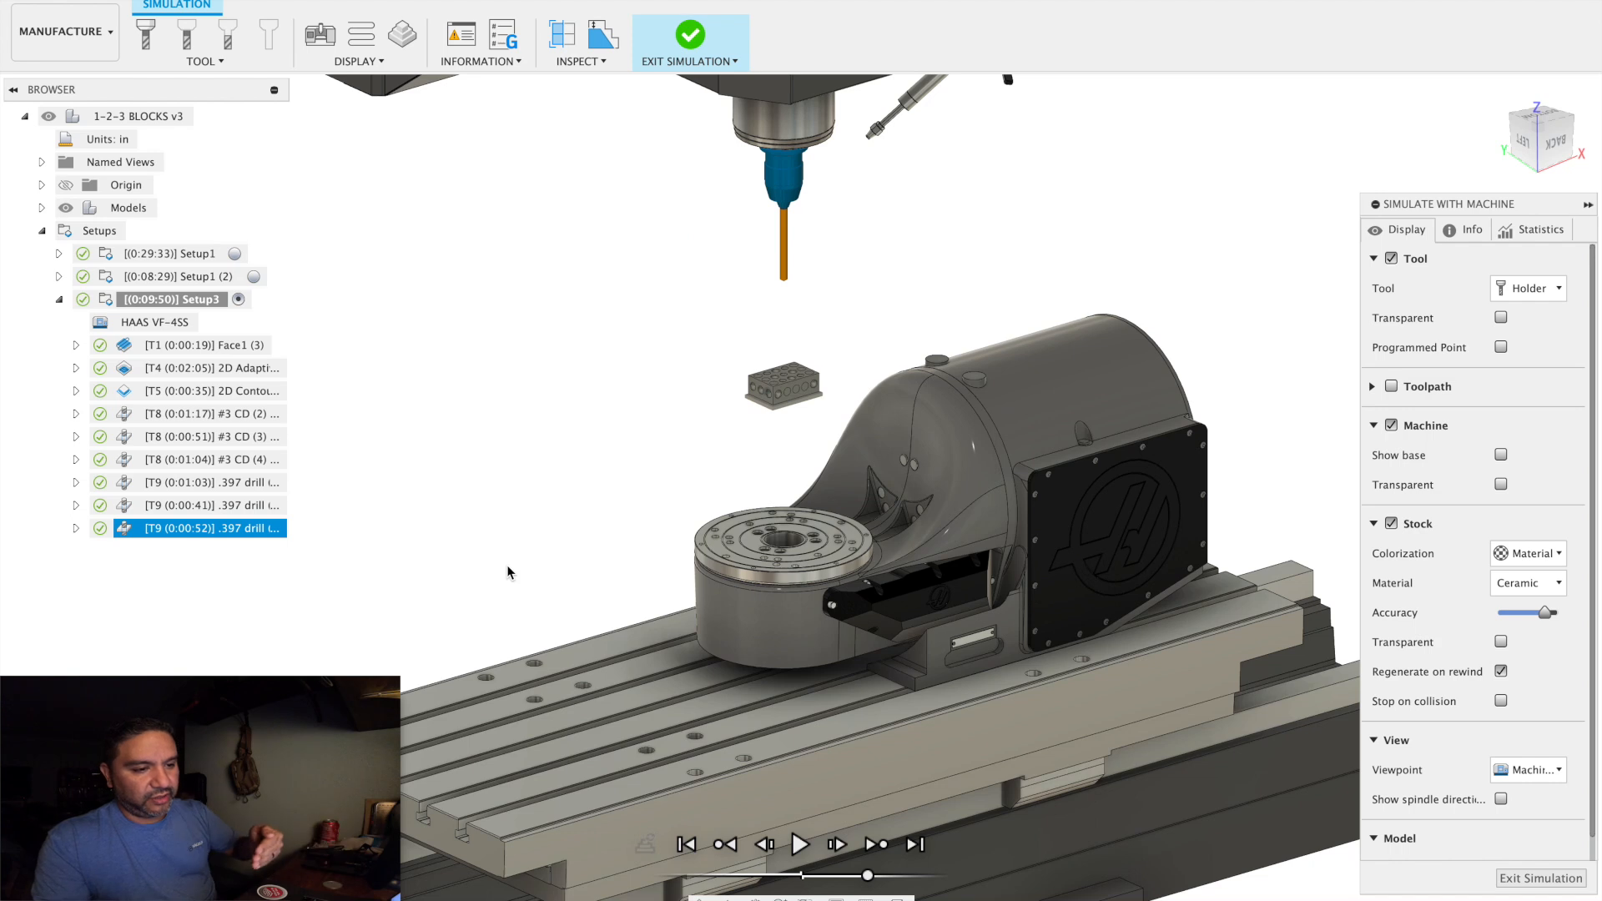